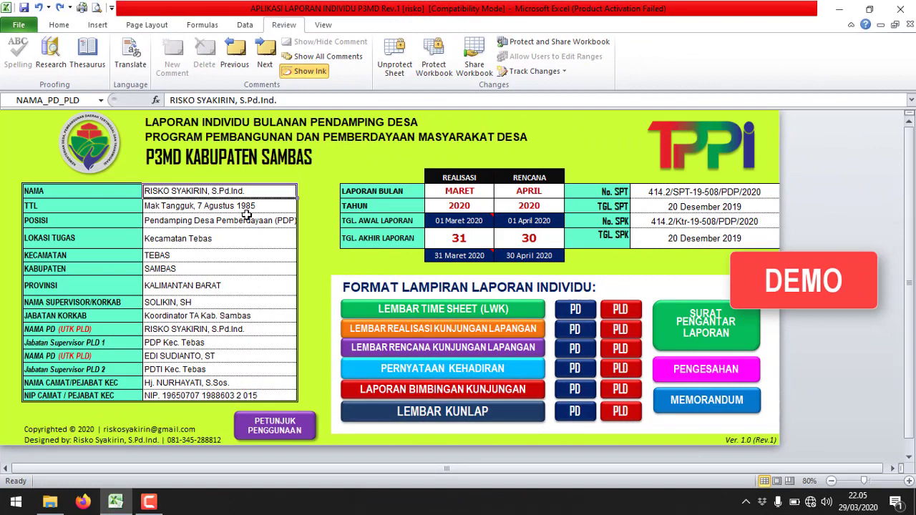
Step: Keep PDP as the position and review the NAMA, NIP CAMAT and report month cells
click(246, 220)
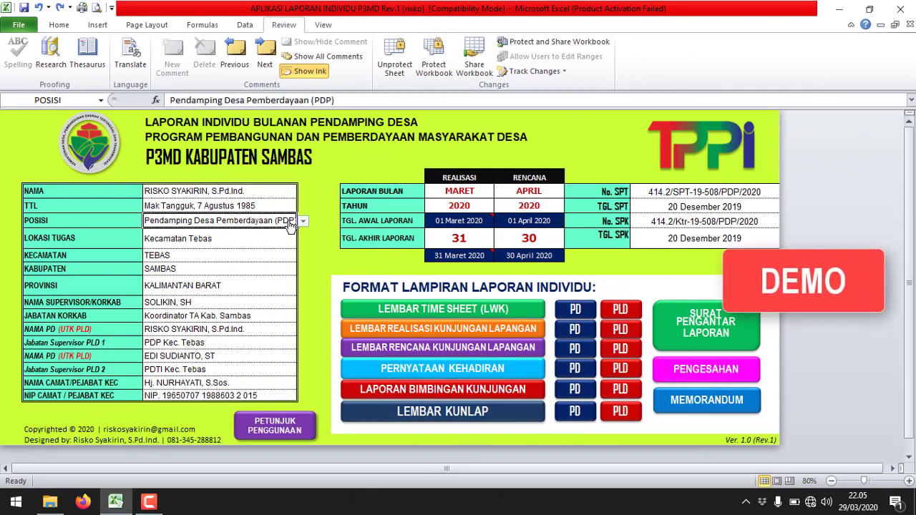
click(303, 221)
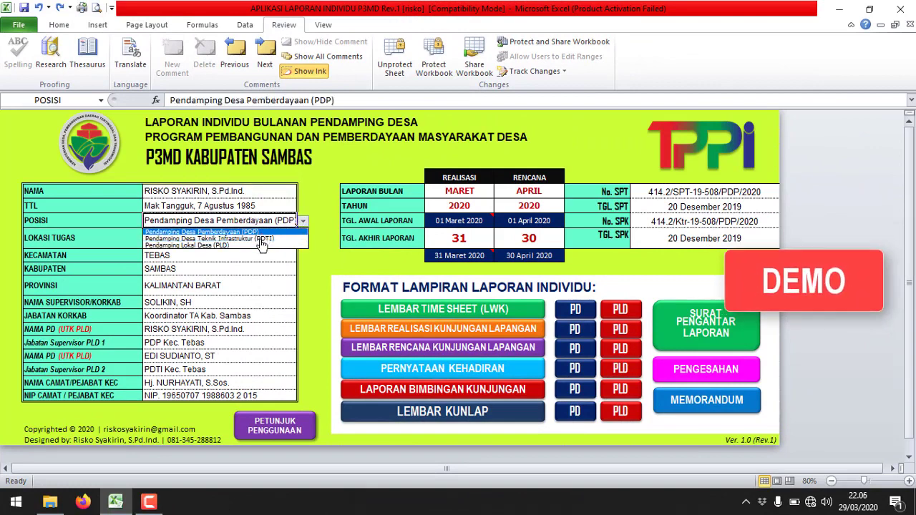
click(297, 232)
click(243, 191)
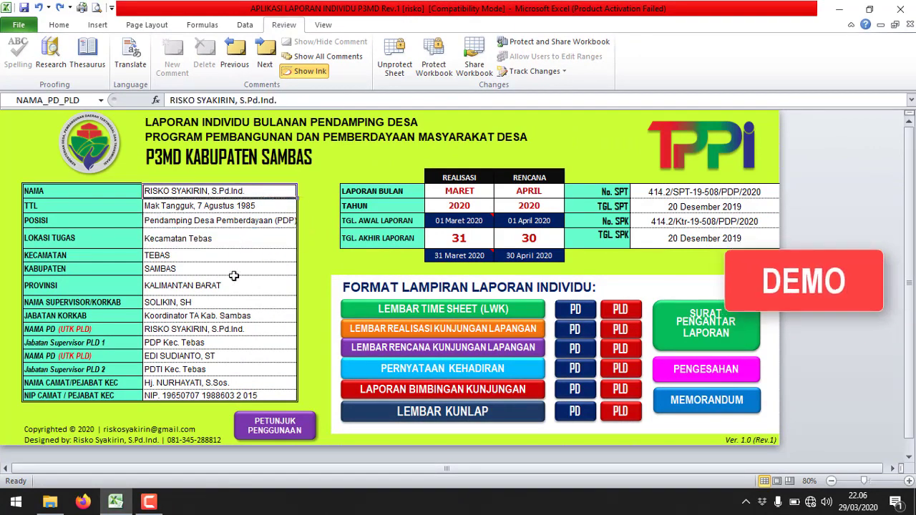
click(215, 395)
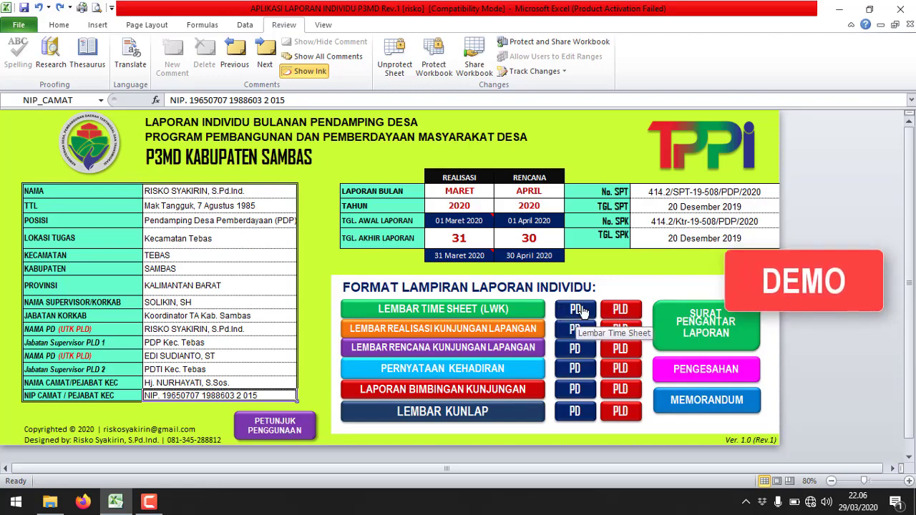
click(467, 194)
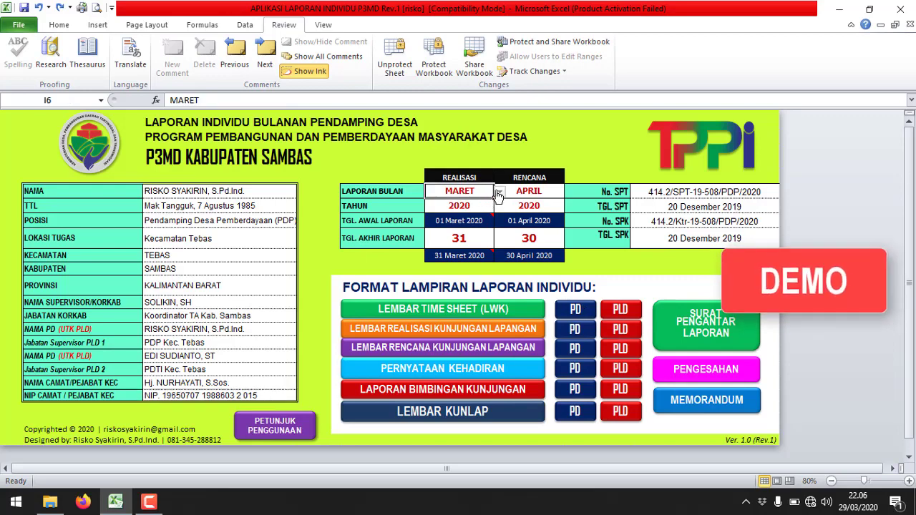
click(499, 192)
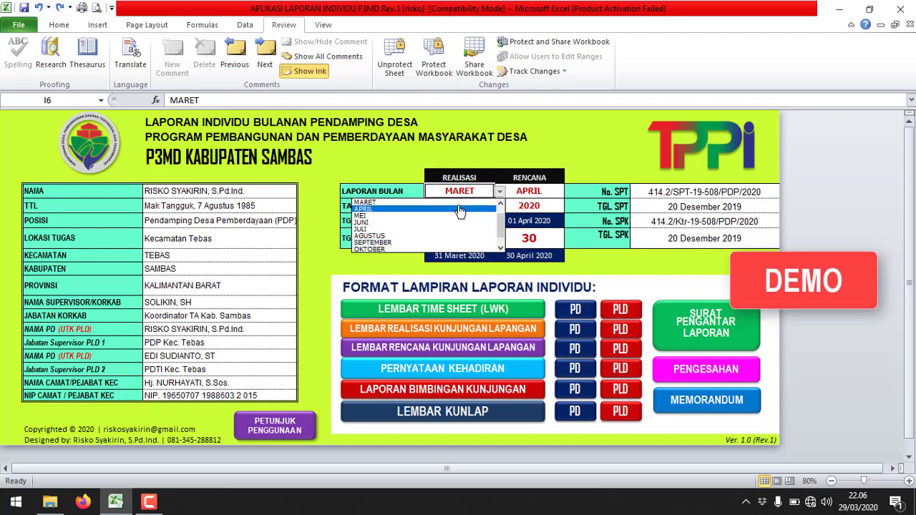
key(Tab)
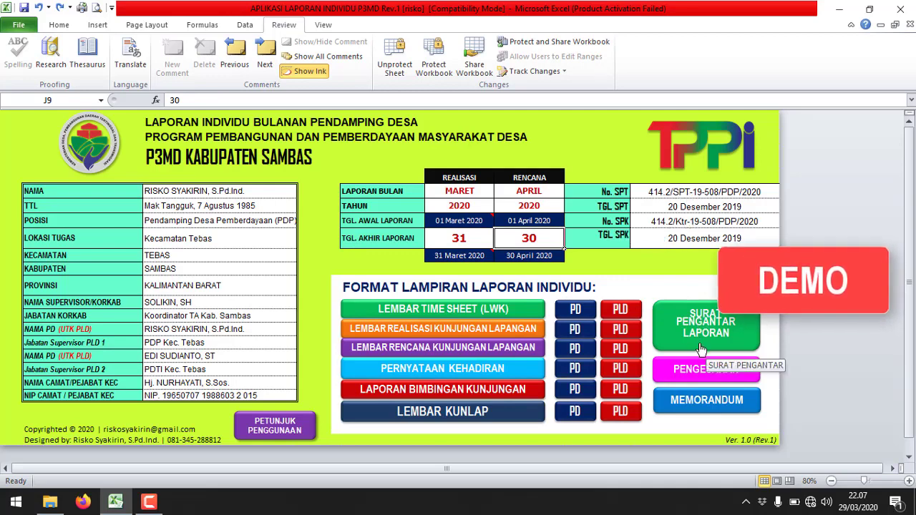
Step: Preview the PD LWK time sheet and activity report, then go to the usage instructions sheet
click(576, 310)
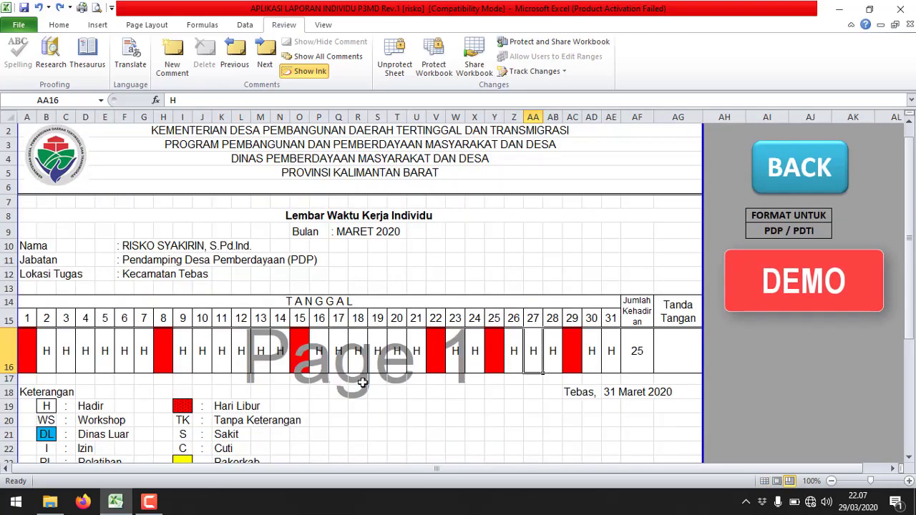
key(ctrl+Page_Down)
mouse_move(911, 133)
mouse_down()
mouse_move(912, 188)
mouse_move(910, 154)
mouse_up()
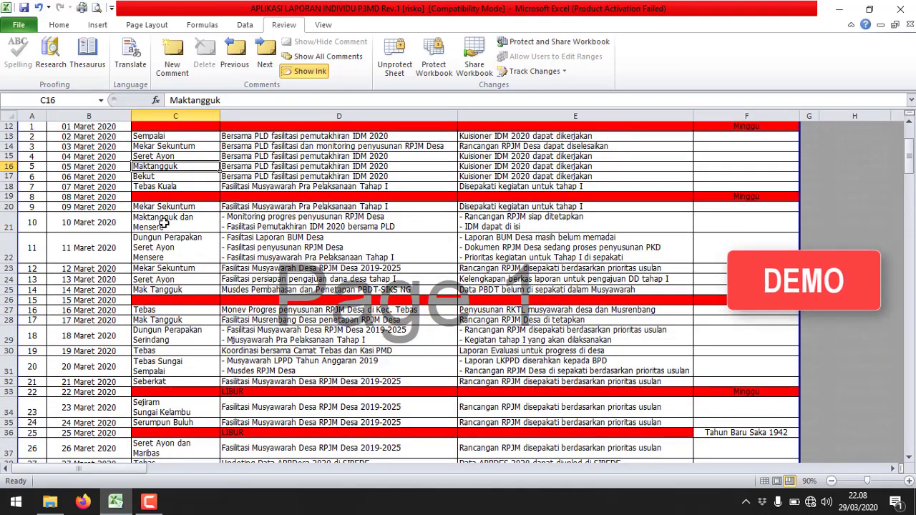
key(ctrl+Page_Up)
click(280, 436)
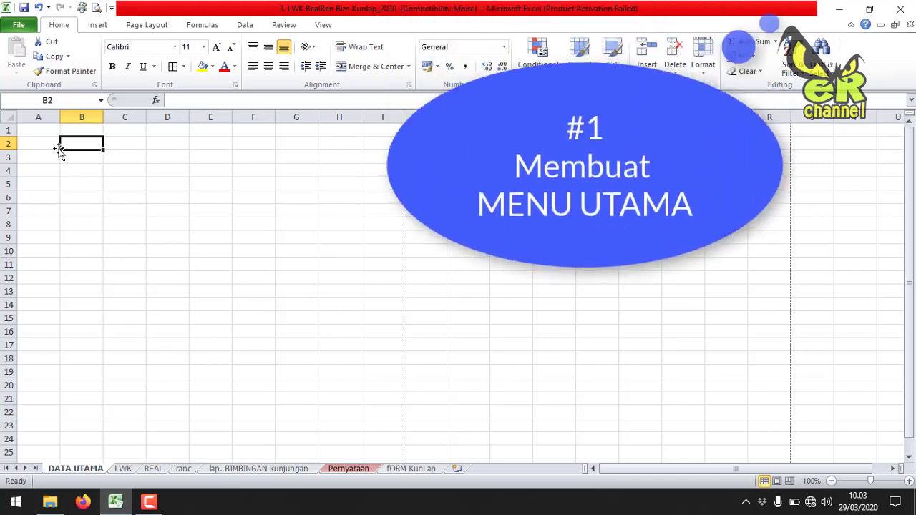
Step: Type LAPORAN INDIVIDU BULANAN, PROGRAM PEMBANGUNAN DAN PEMBERDAYAAN MASYARAKAT DESA and P3MD into B2, B3, B4
text(LAPOR)
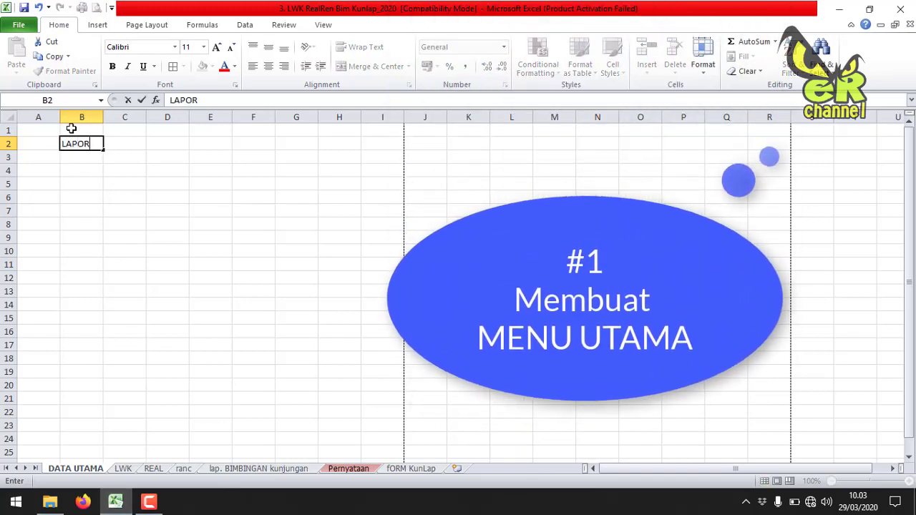
text(AN IND)
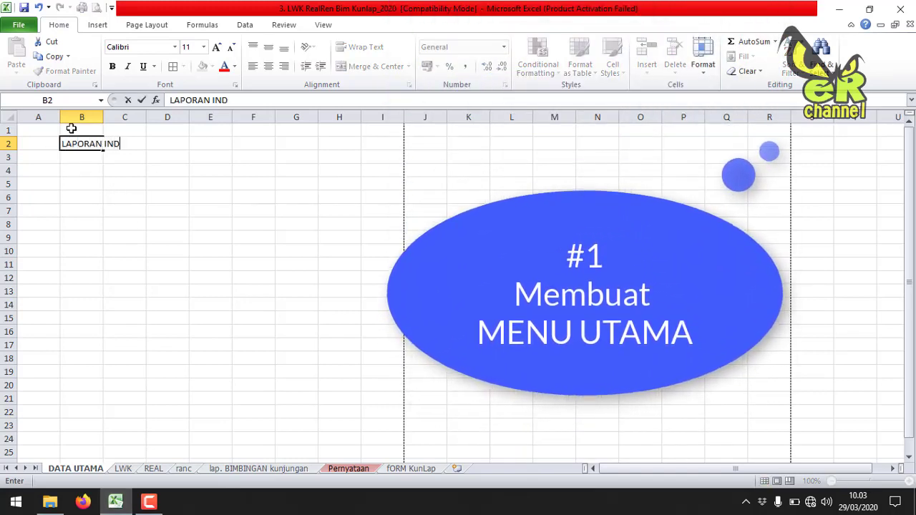
text(IVISU)
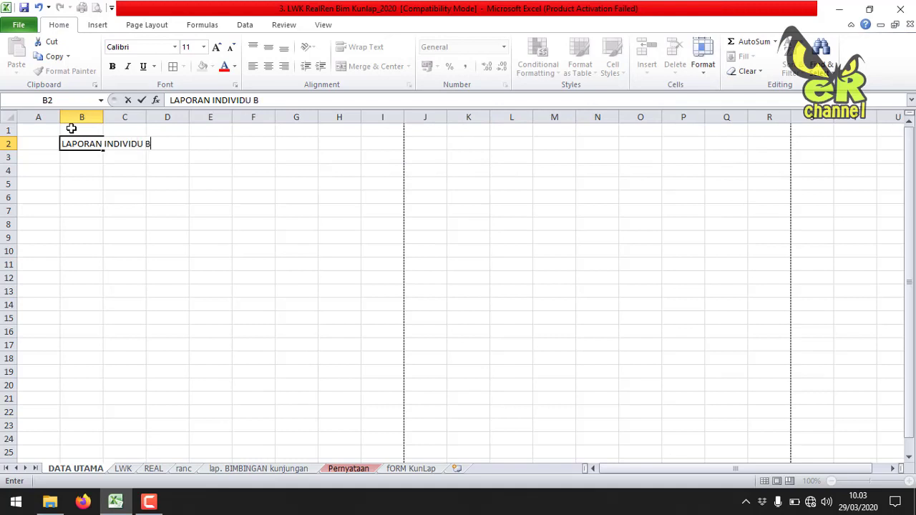
text(LANAN)
key(Return)
text(P)
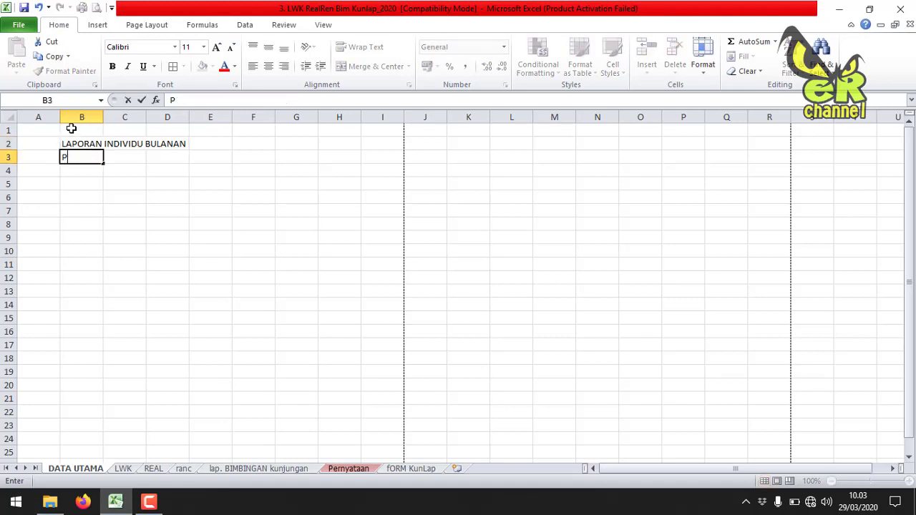
text(ERRAM)
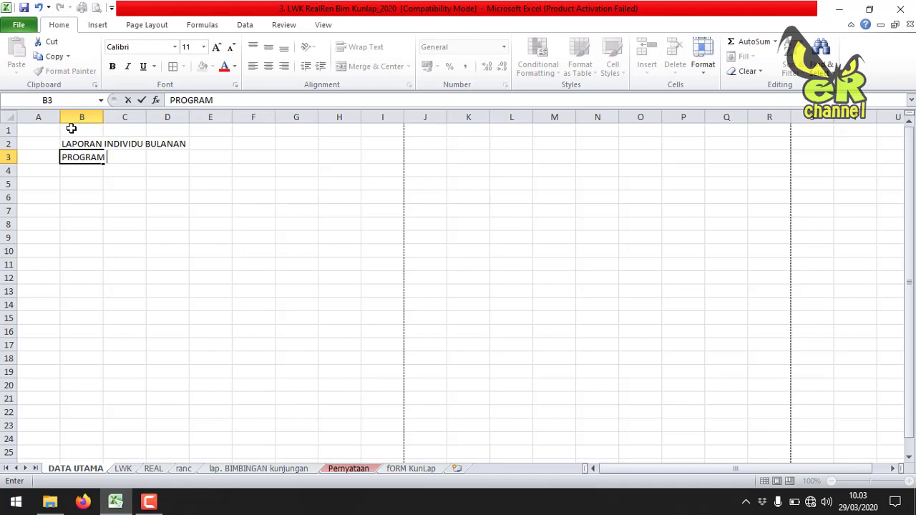
text(BANGUNAN)
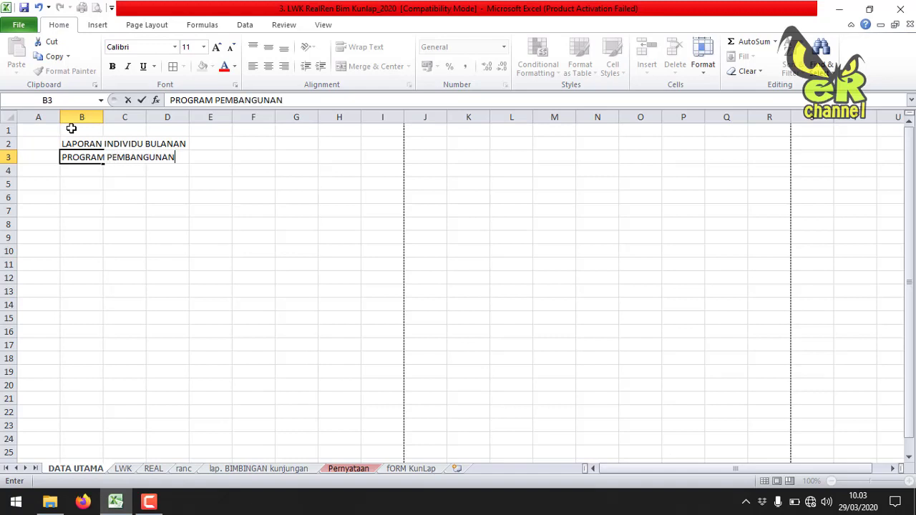
text( DAN PEMBE)
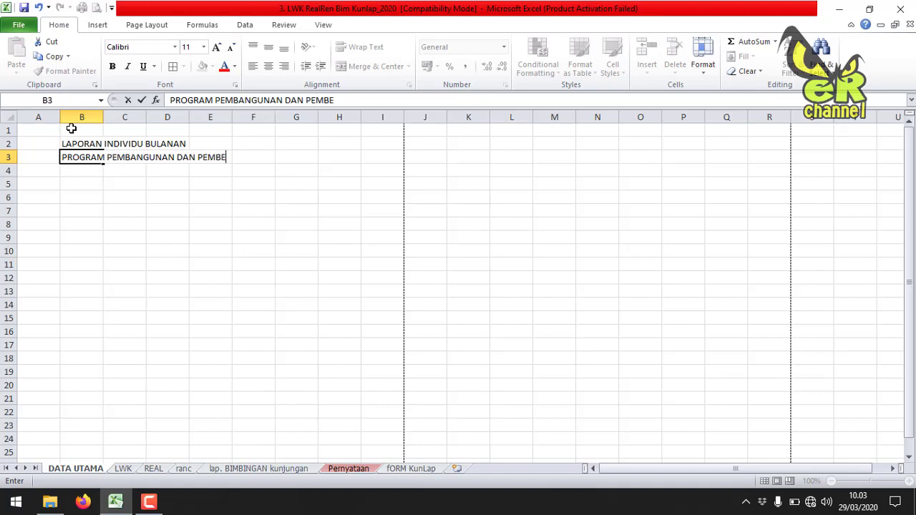
text(RDAYAAN MASYARAKAT DS)
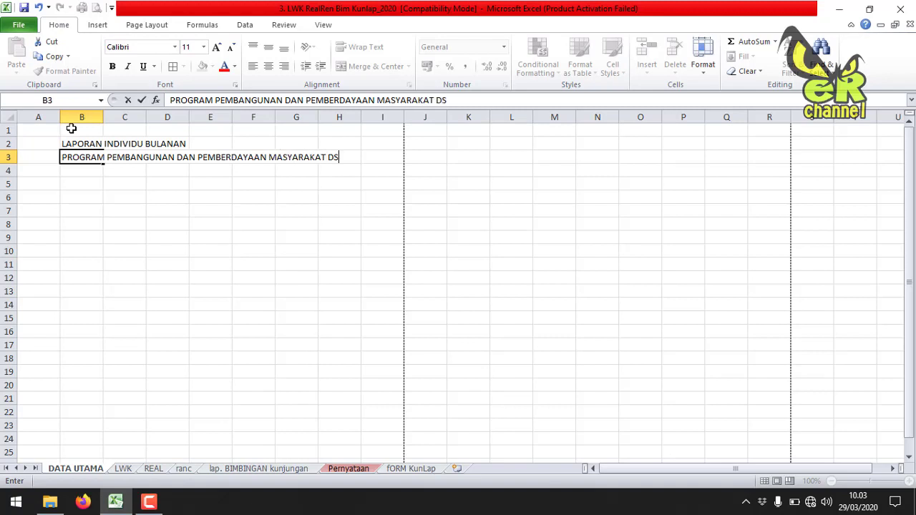
text(ESA)
key(Return)
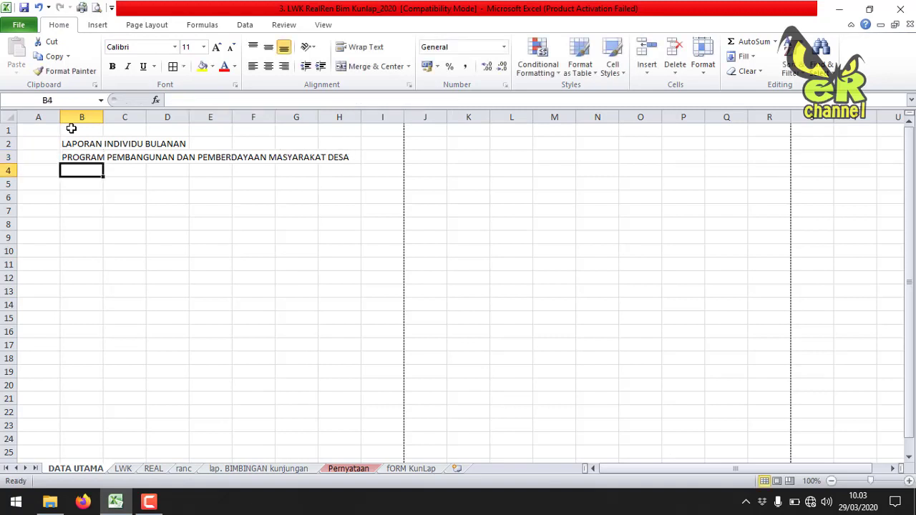
text(P3MD)
key(Return)
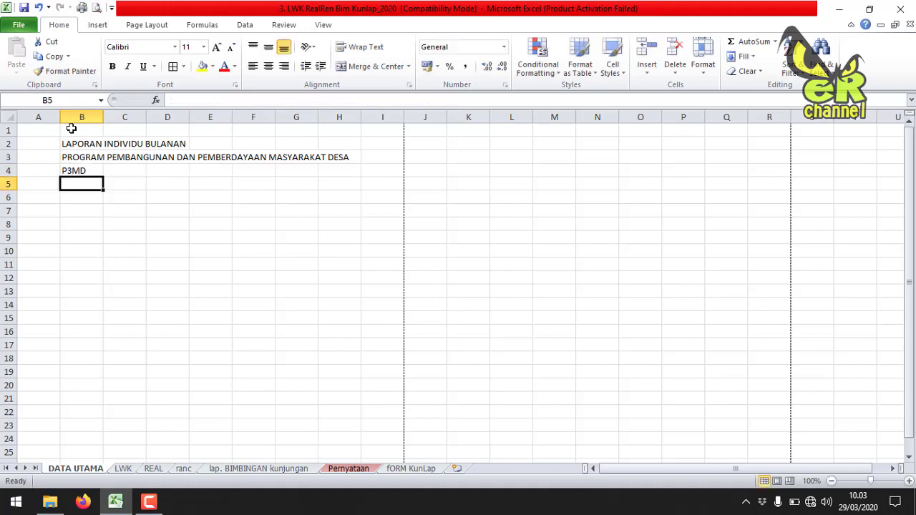
Step: Merge each title row of A2:I4 across the columns, centered and bold
drag(33, 144, 365, 172)
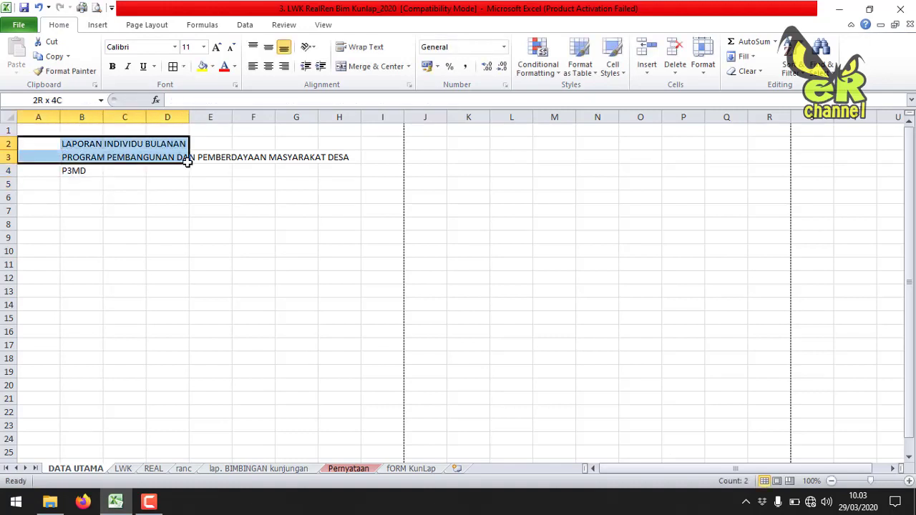
click(407, 67)
click(383, 96)
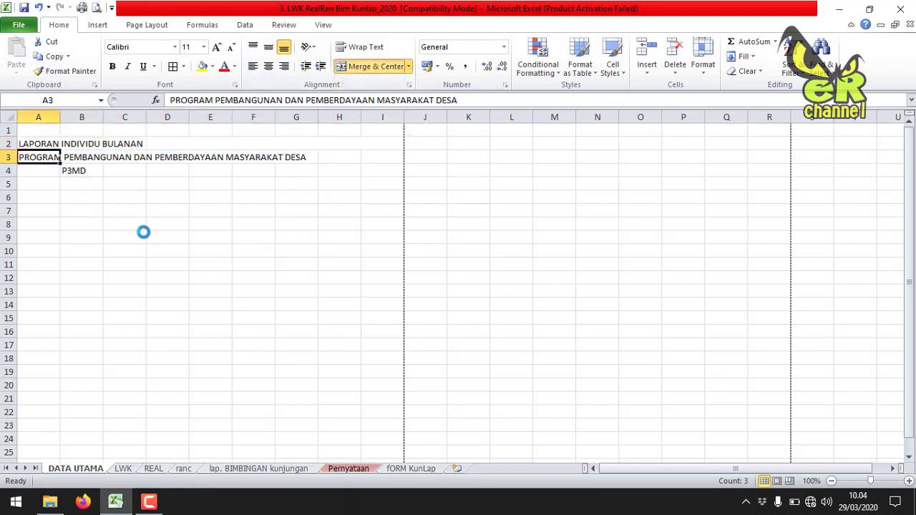
click(268, 66)
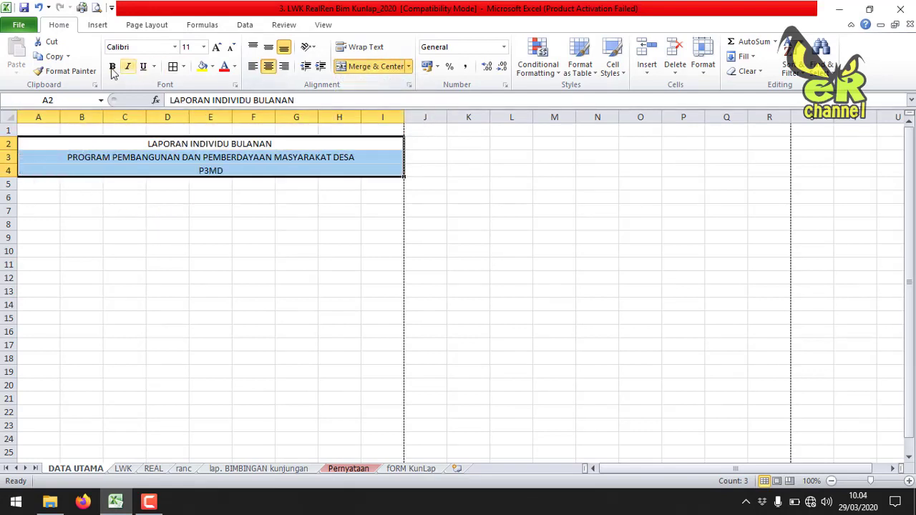
click(112, 67)
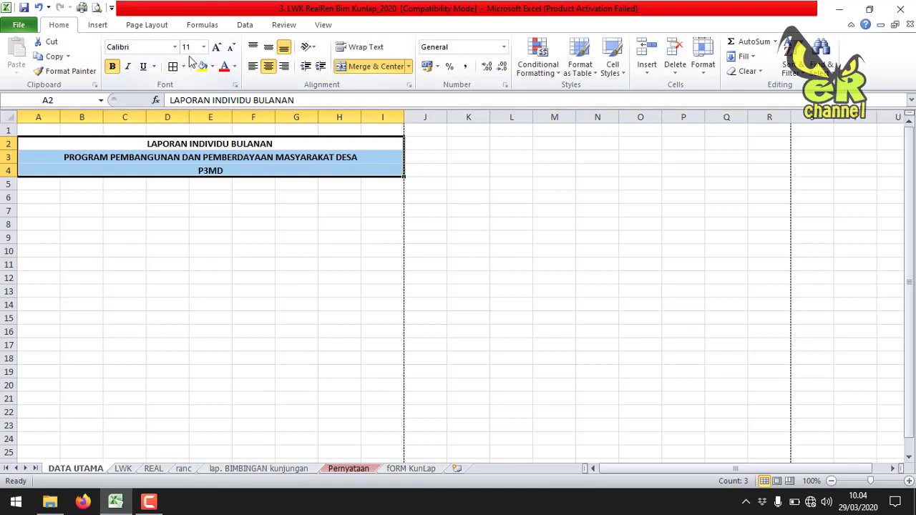
Step: Give the titles the Agency FB font at a larger size, and start the NAMA label in A7
click(174, 46)
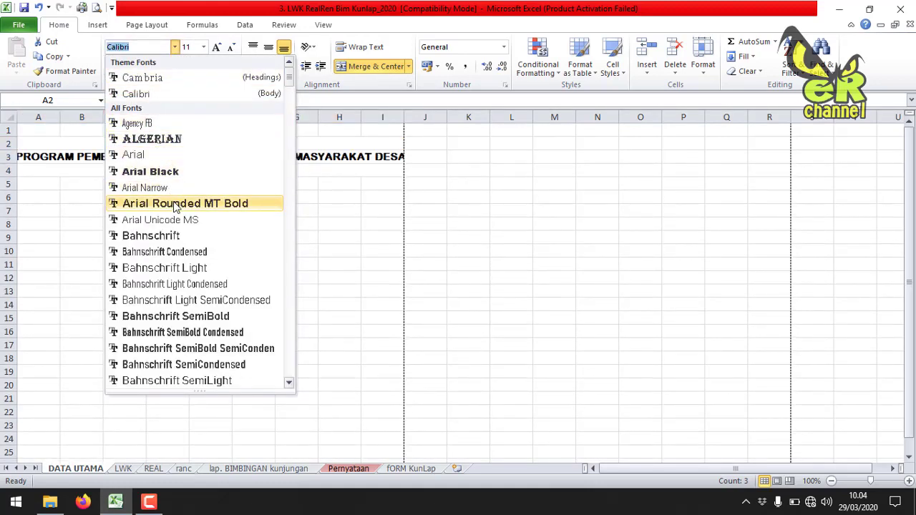
click(169, 124)
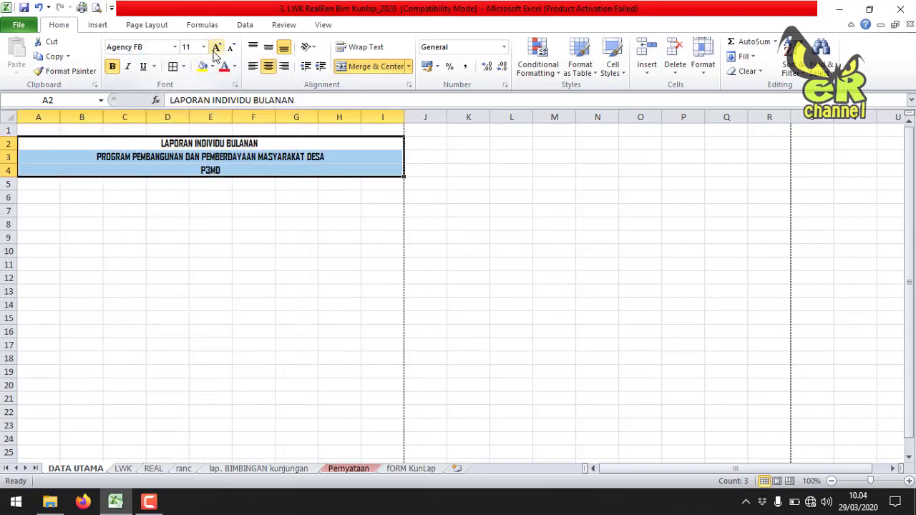
click(204, 47)
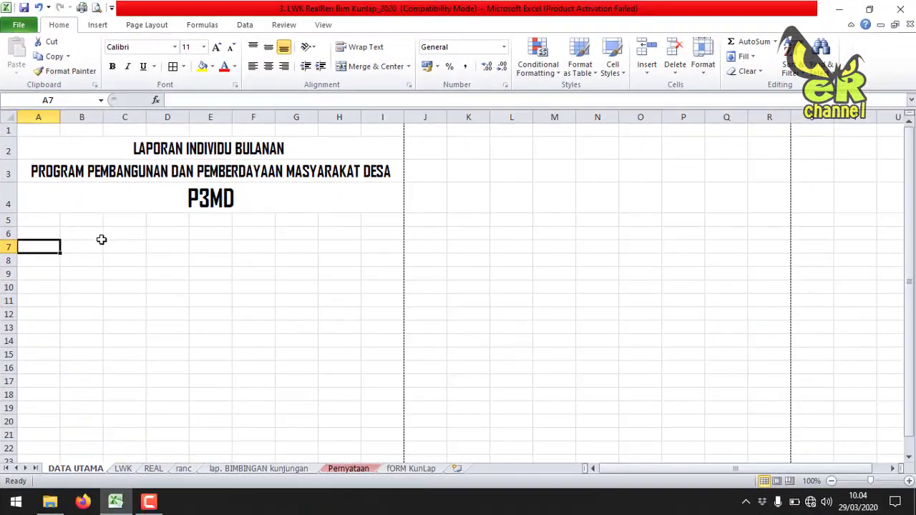
text(NAMA)
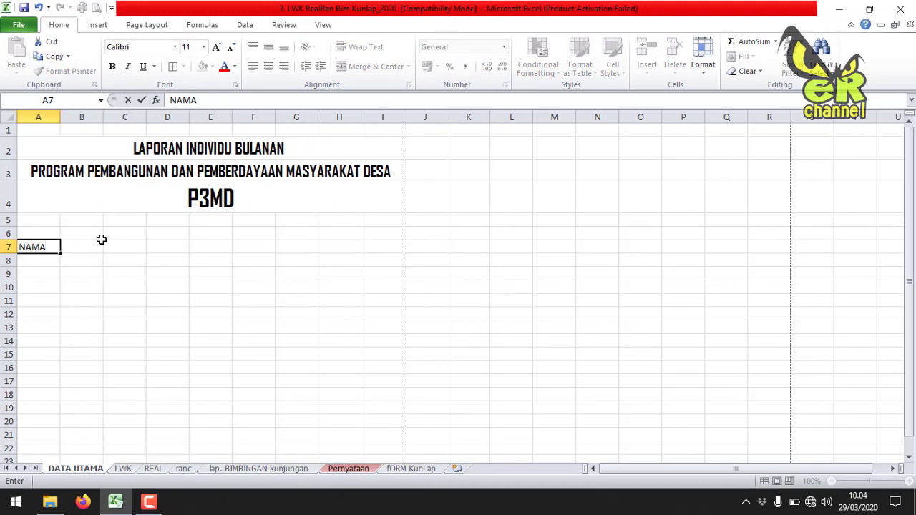
Step: Enter the NAMA, TTL, POSISI and LOKASI TUGAS labels down column A
key(Return)
text(TT)
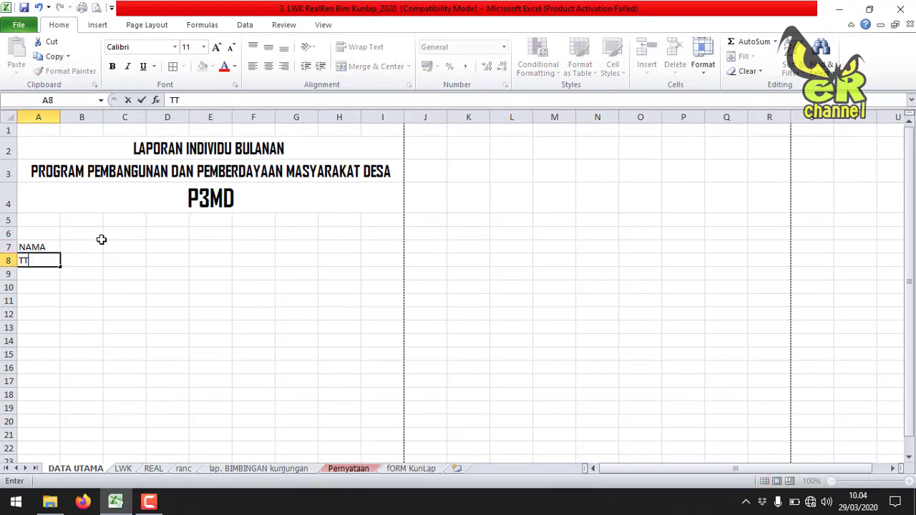
text(L)
key(Return)
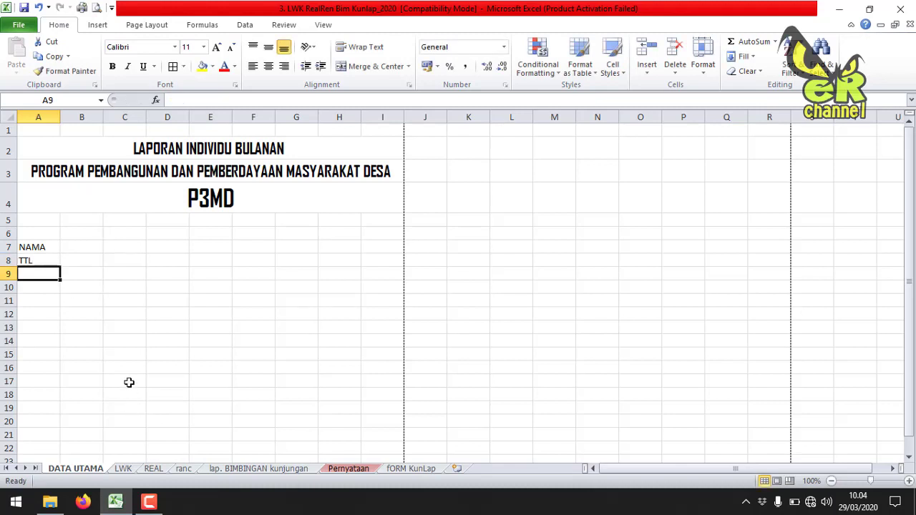
text(POSISI)
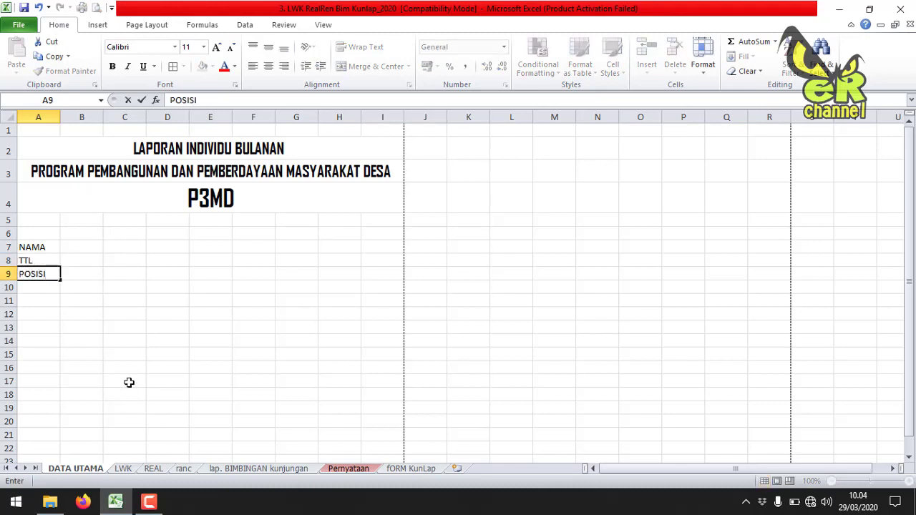
key(Return)
text(LOKA)
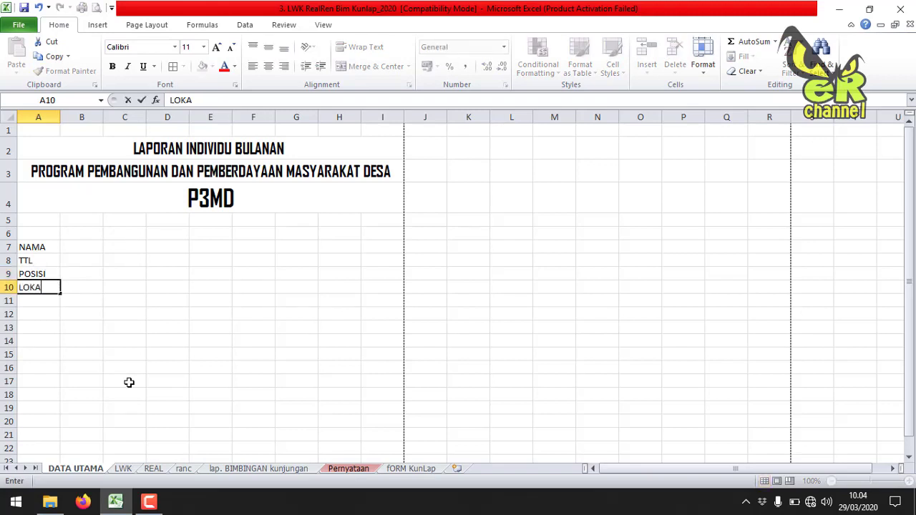
text(SI TUGAS)
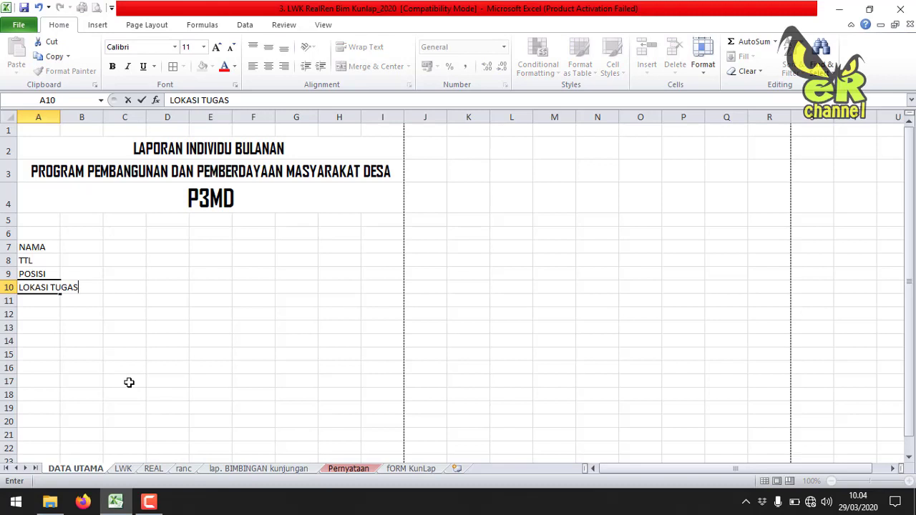
key(Return)
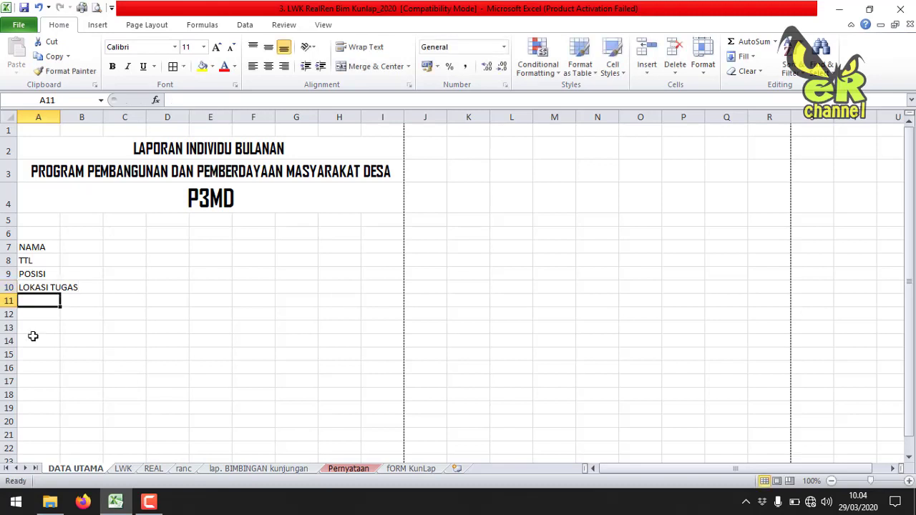
Step: Check the POSISI and LOKASI TUGAS labels, then add the LAPORAN BULAN label
click(86, 273)
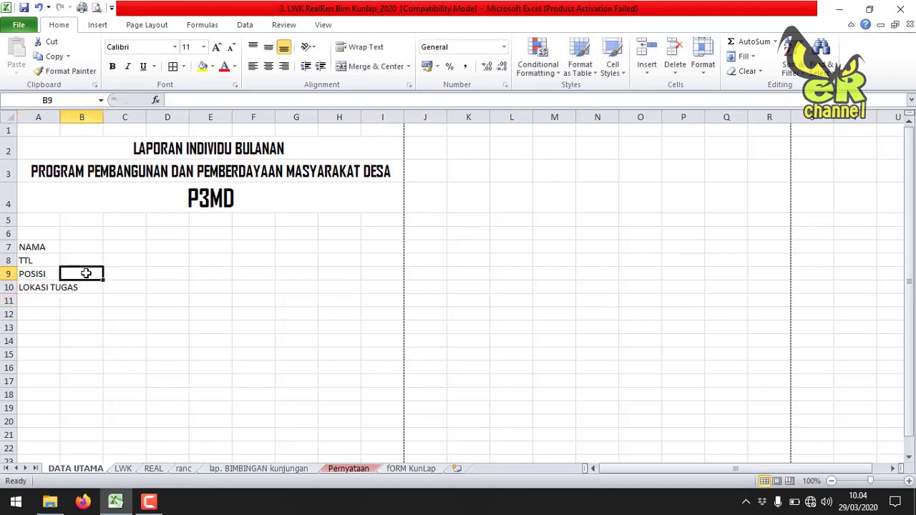
click(26, 273)
click(28, 290)
click(41, 276)
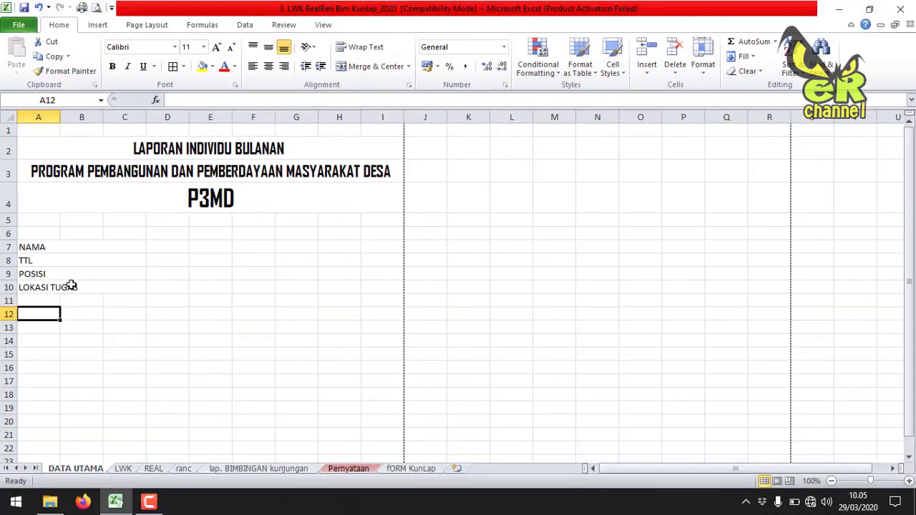
text(LAPORAN BULAN)
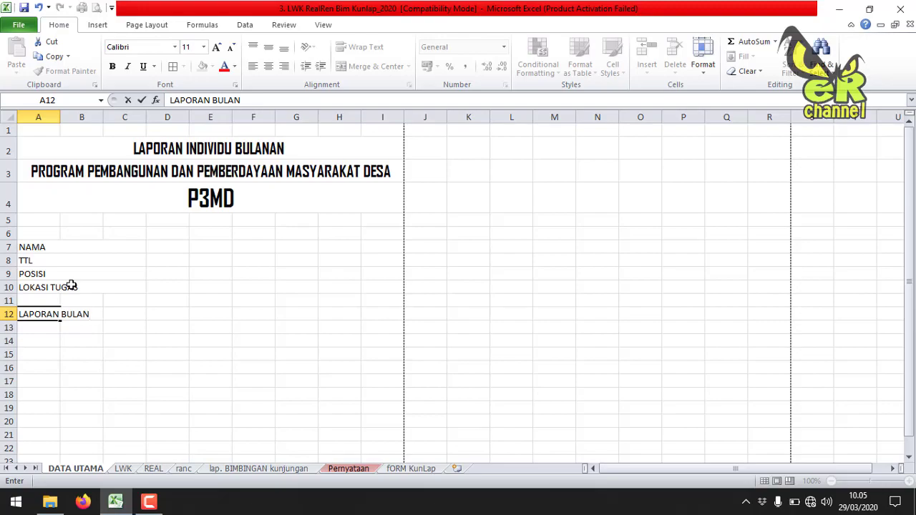
key(Return)
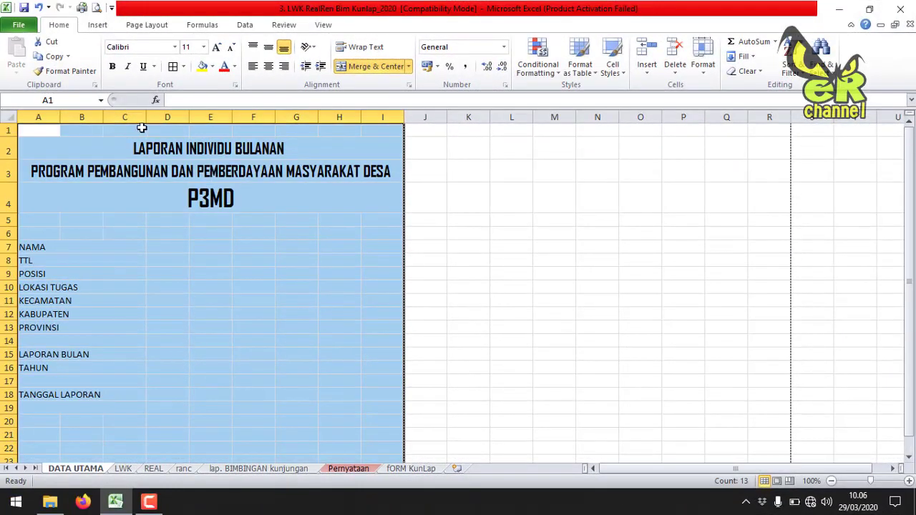
Step: Fill the A1:I24 report area with a blue background, leaving the entry cells such as D7 white
click(204, 67)
click(170, 262)
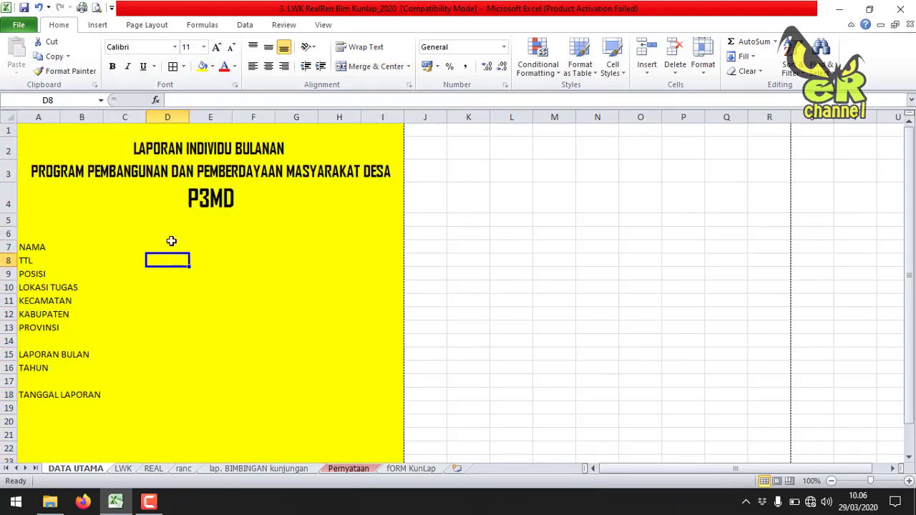
click(173, 247)
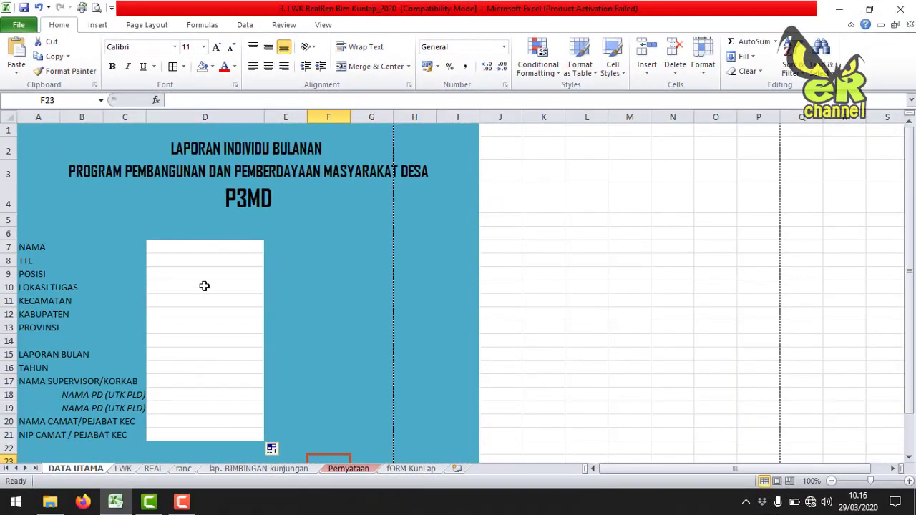
click(204, 247)
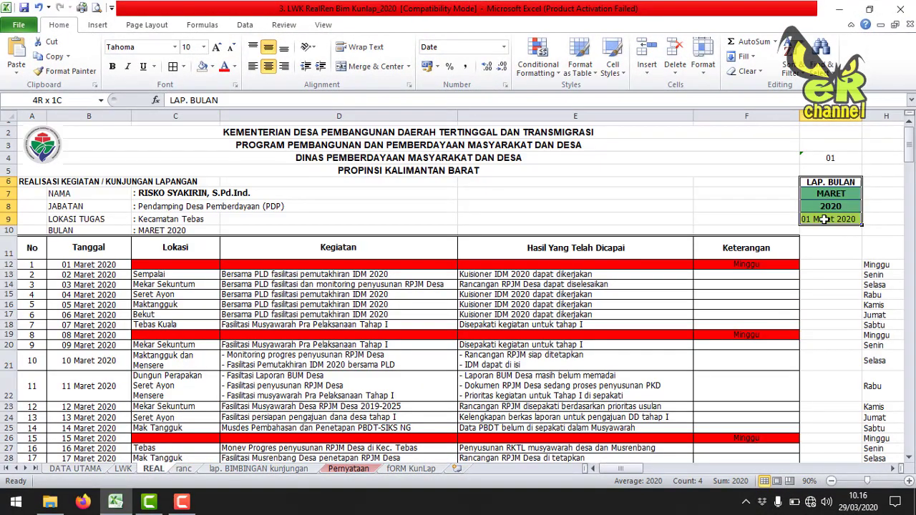
Step: Copy the LAP. BULAN block G6:G9 from the REAL sheet into F7 on DATA UTAMA
drag(831, 181, 816, 219)
key(ctrl+c)
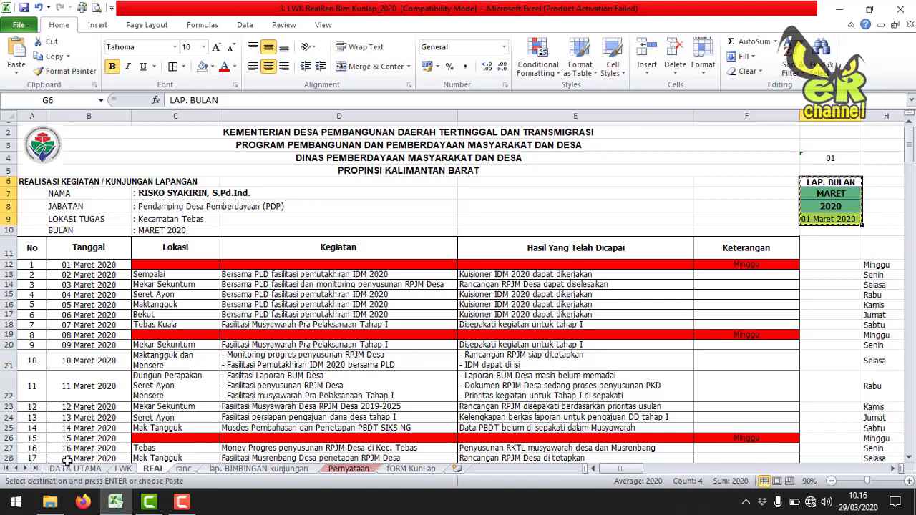
click(91, 472)
click(317, 247)
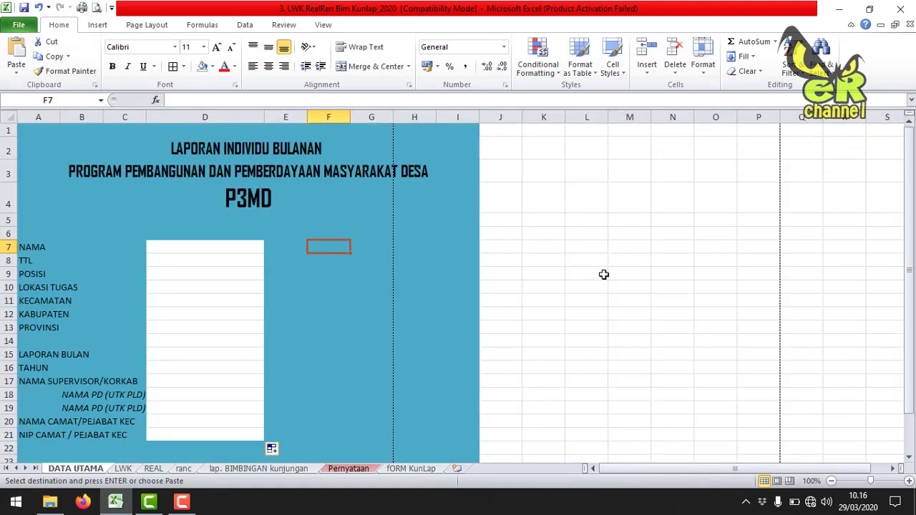
key(ctrl+v)
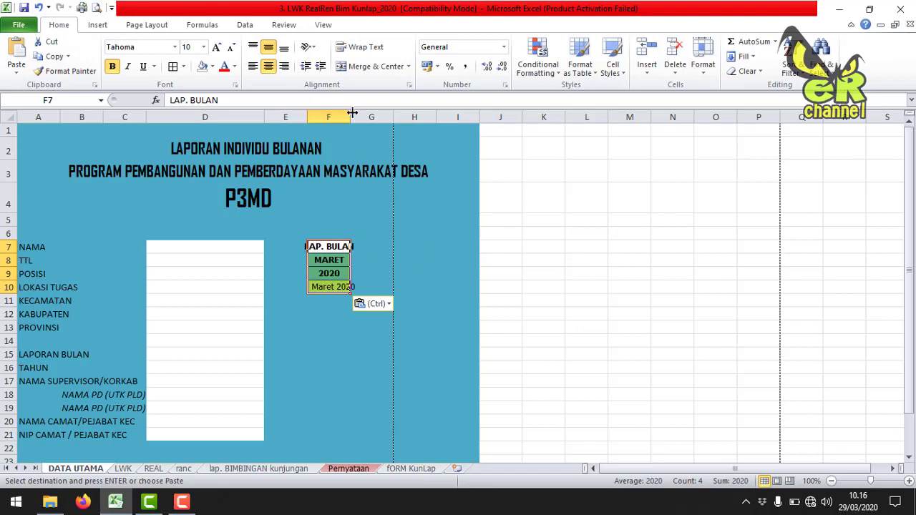
Step: Widen column F, move LAP. BULAN up to F6, and copy E7's blue fill into F7
drag(353, 113, 379, 114)
click(340, 246)
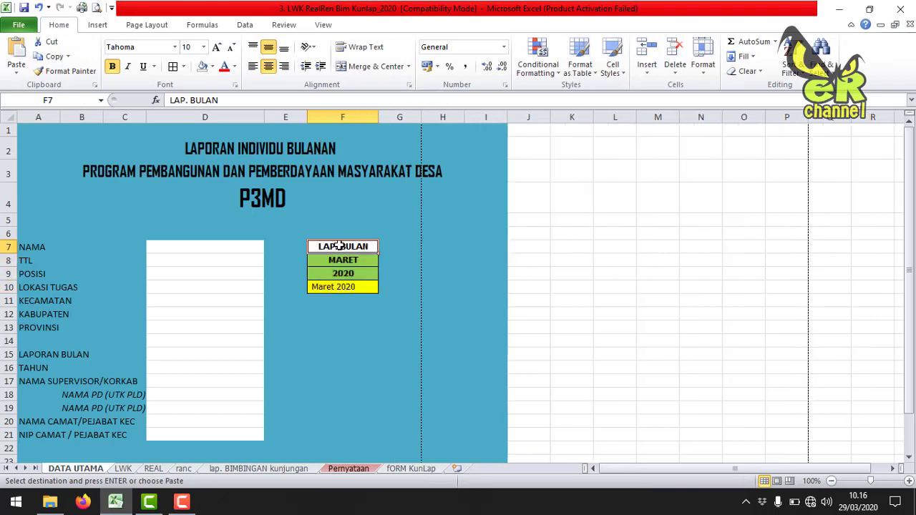
click(213, 67)
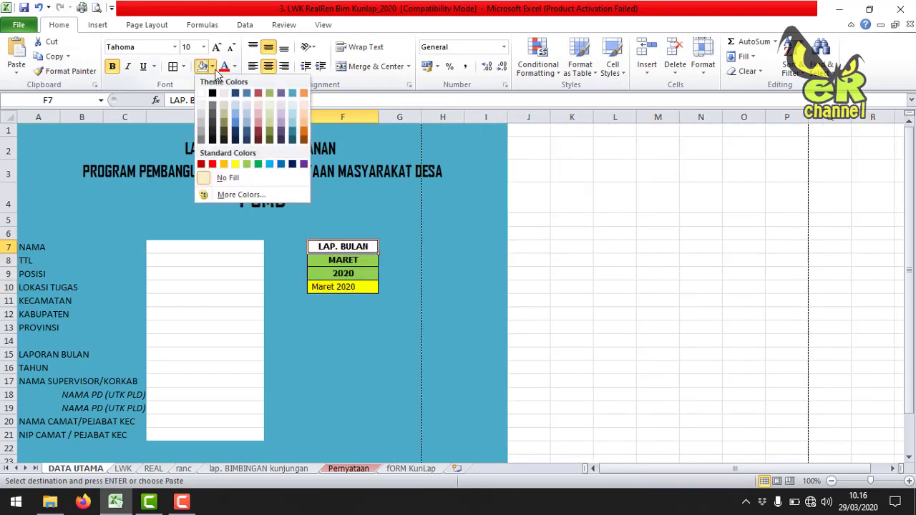
click(344, 245)
drag(344, 254, 345, 246)
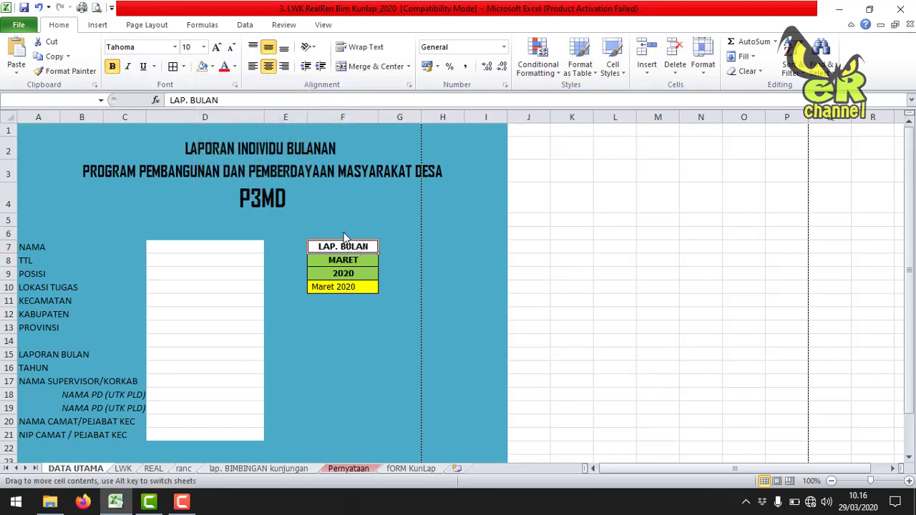
click(345, 246)
click(290, 246)
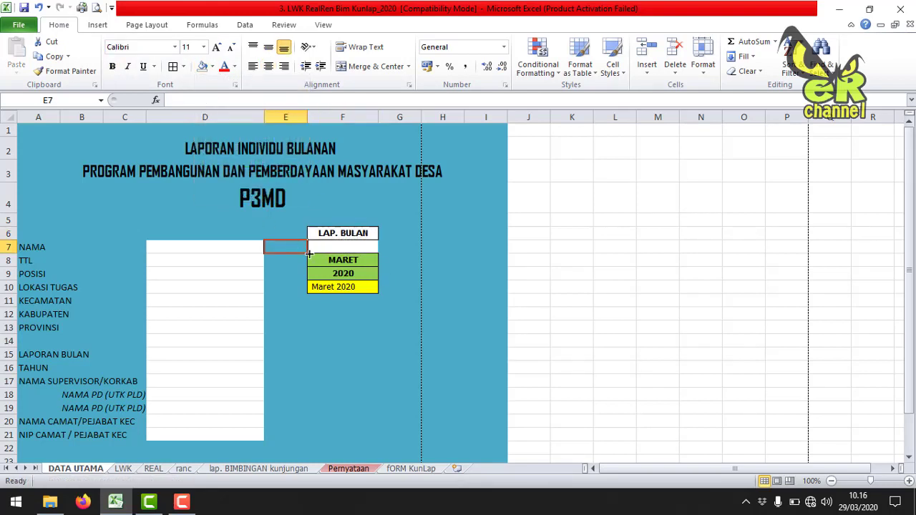
drag(307, 252, 346, 249)
Step: Widen column G and line the labels up beside their values, keeping LAP. BULAN in F6
click(349, 235)
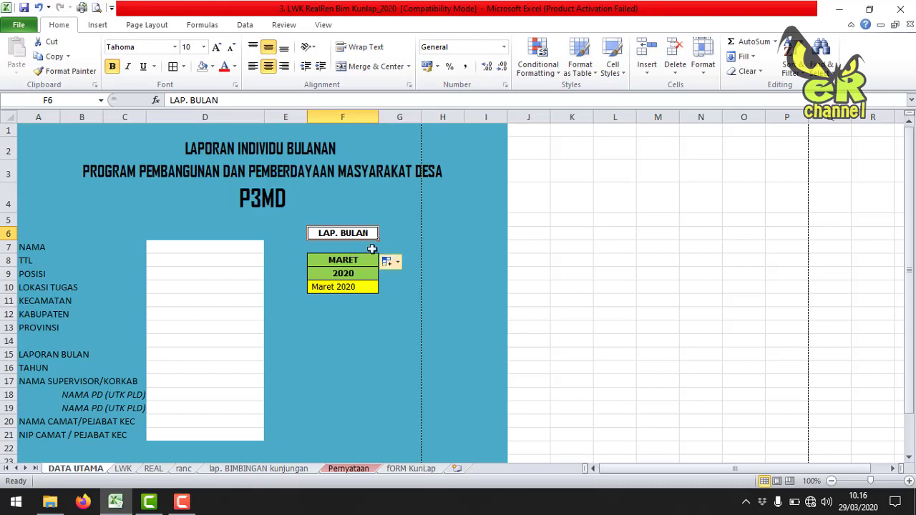
click(350, 260)
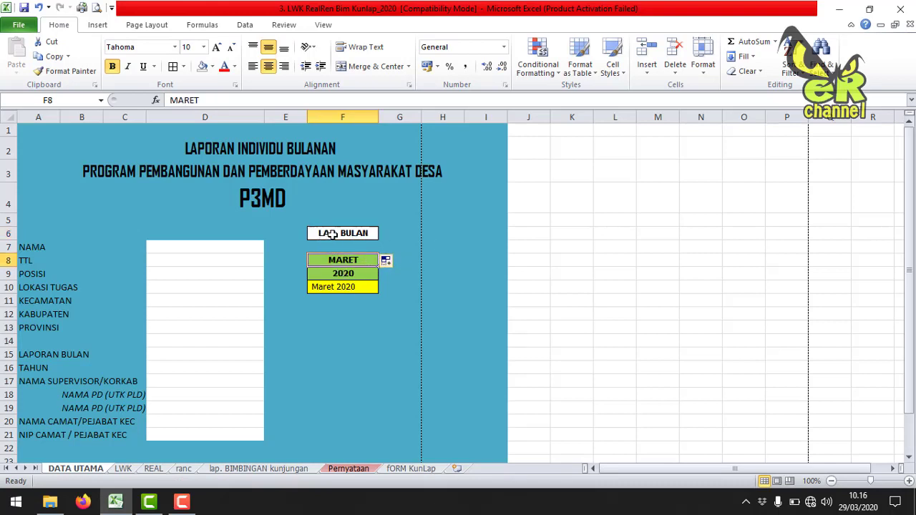
click(332, 234)
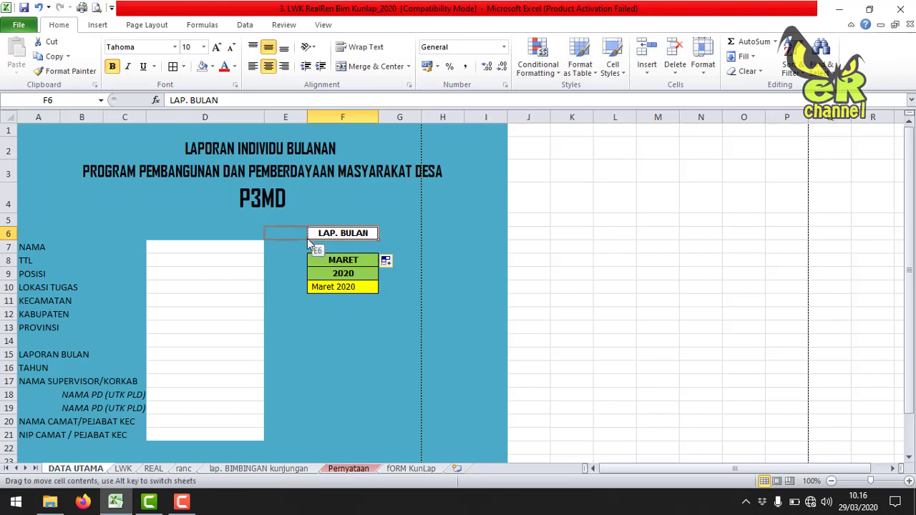
drag(308, 239, 317, 246)
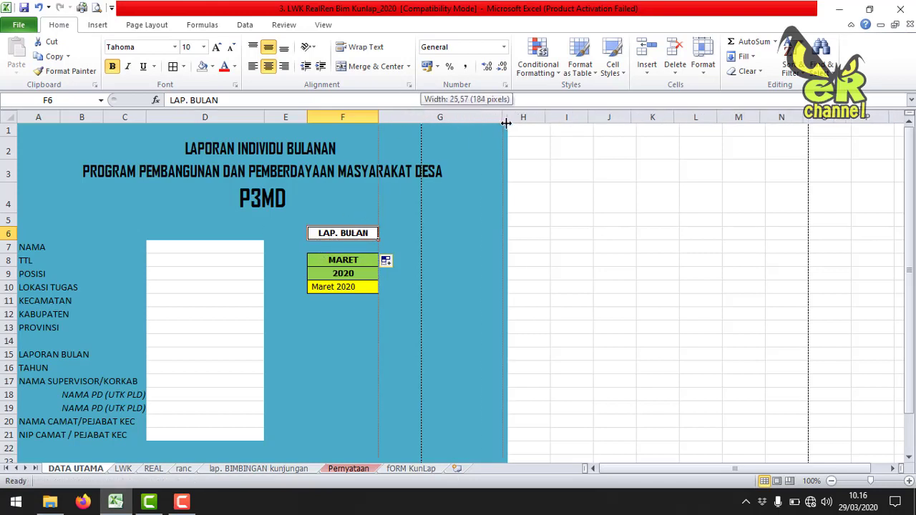
drag(421, 116, 509, 116)
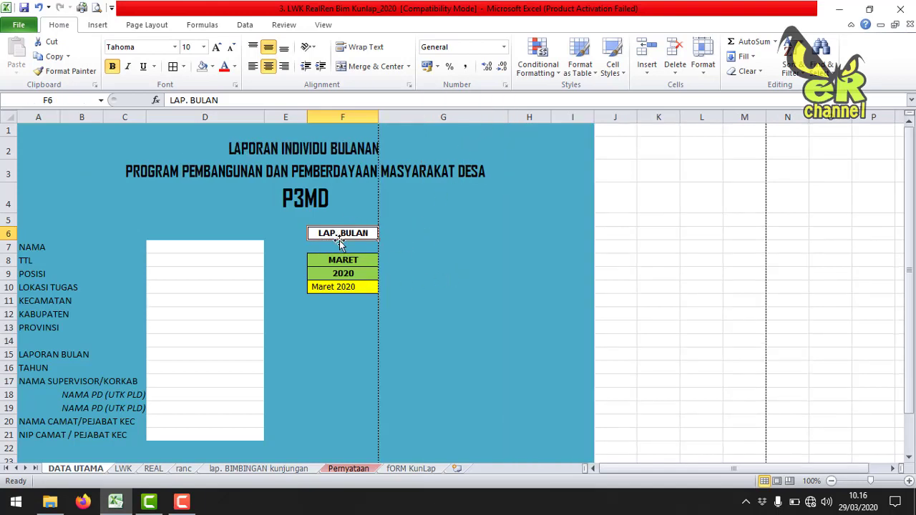
drag(341, 242, 305, 244)
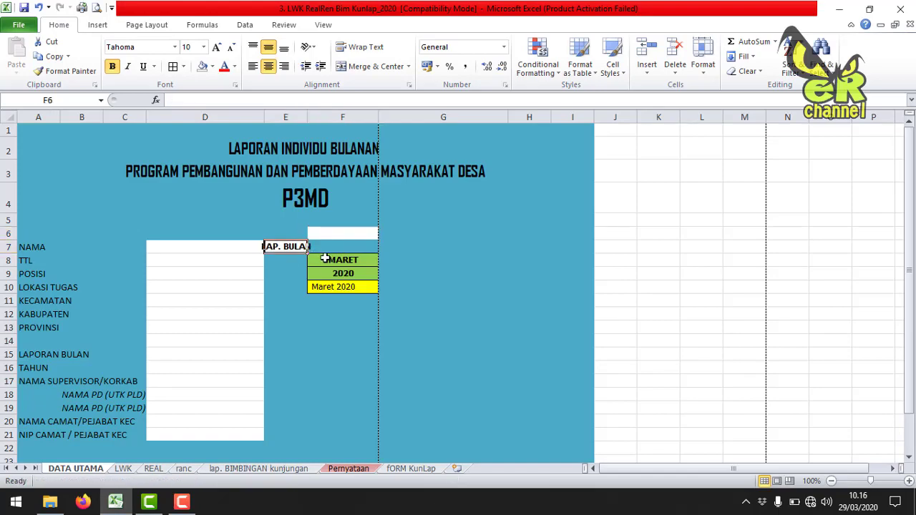
key(ctrl+z)
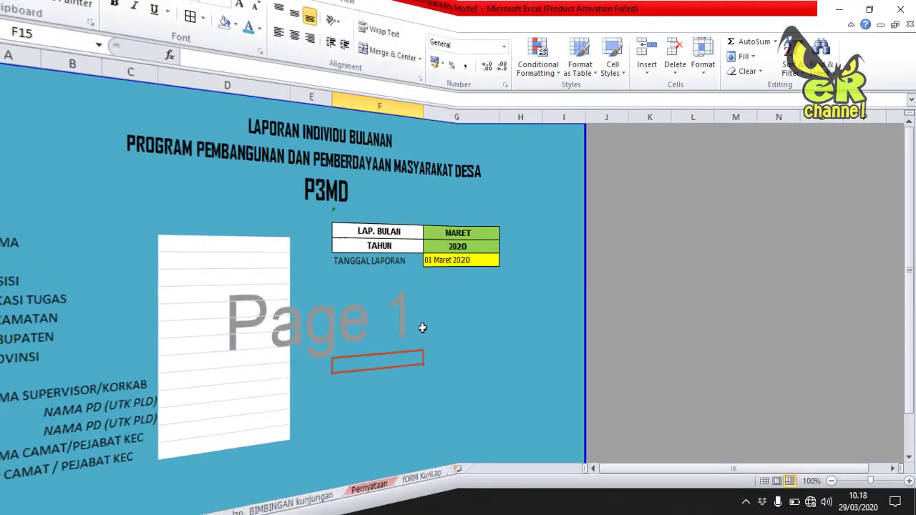
Step: Give TANGGAL LAPORAN a white fill, border, bold and centering, then left-align labels F6:F8
click(380, 262)
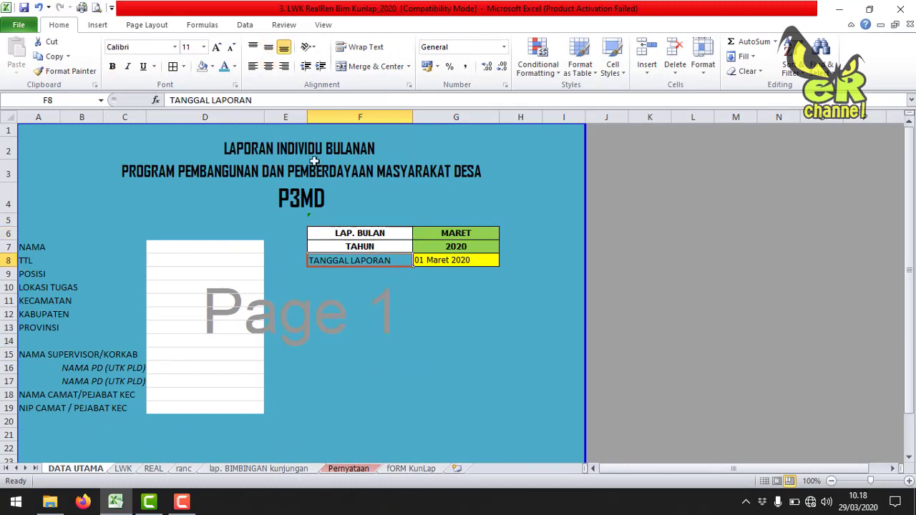
click(203, 65)
click(172, 65)
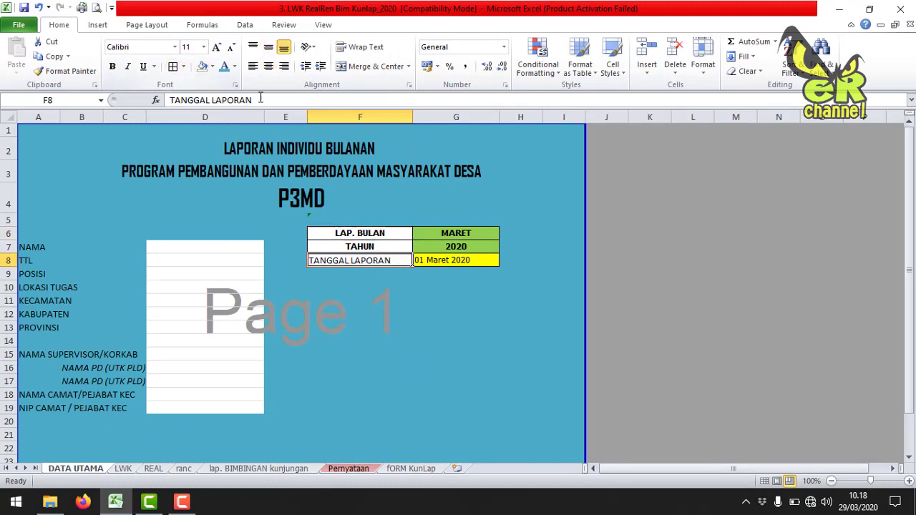
click(112, 66)
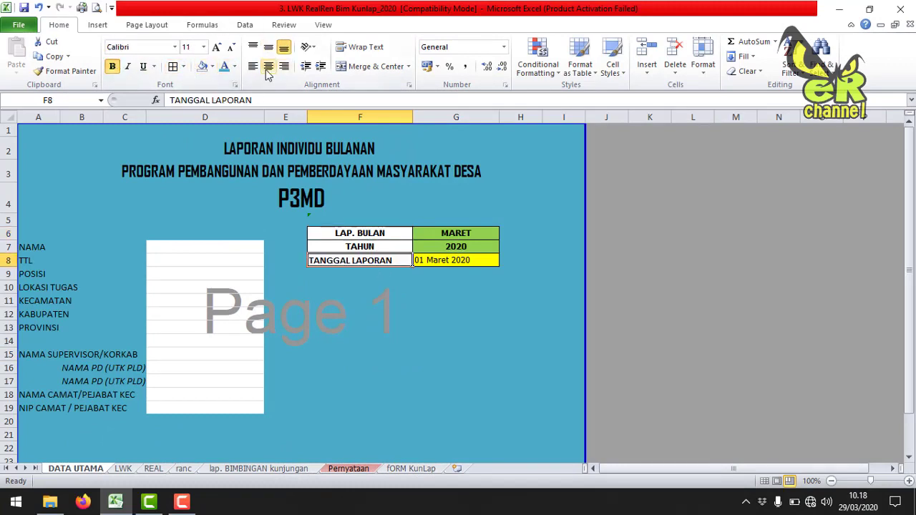
click(269, 66)
drag(373, 234, 376, 257)
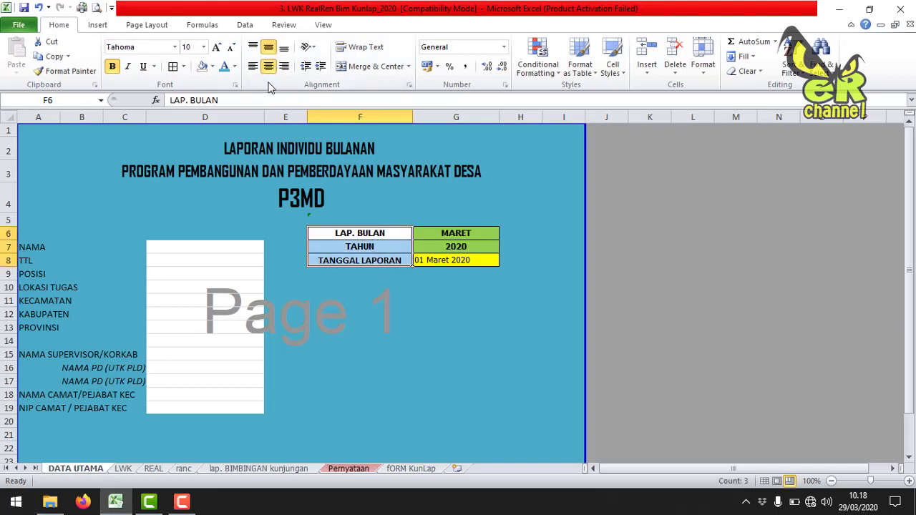
click(253, 65)
click(409, 322)
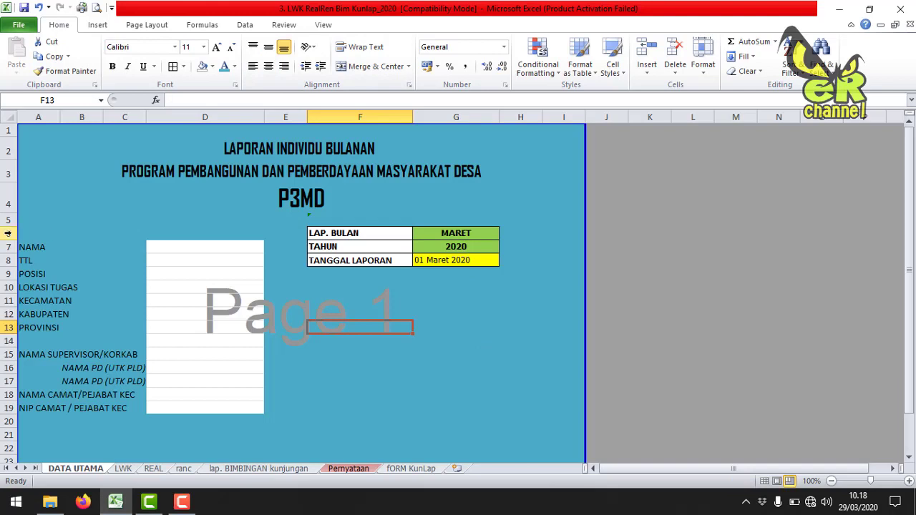
Step: Make rows 6–8 about 28 px tall and check the LAP. BULAN month dropdown
drag(7, 233, 7, 260)
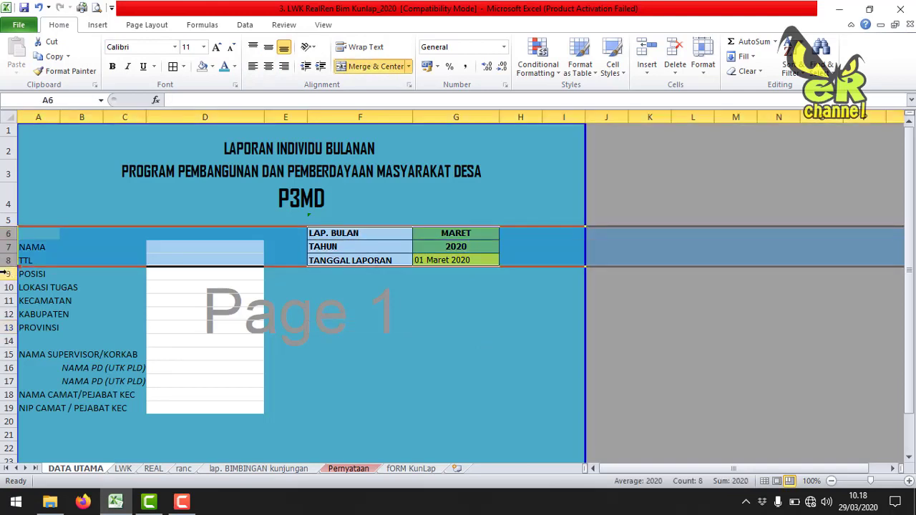
drag(6, 267, 7, 274)
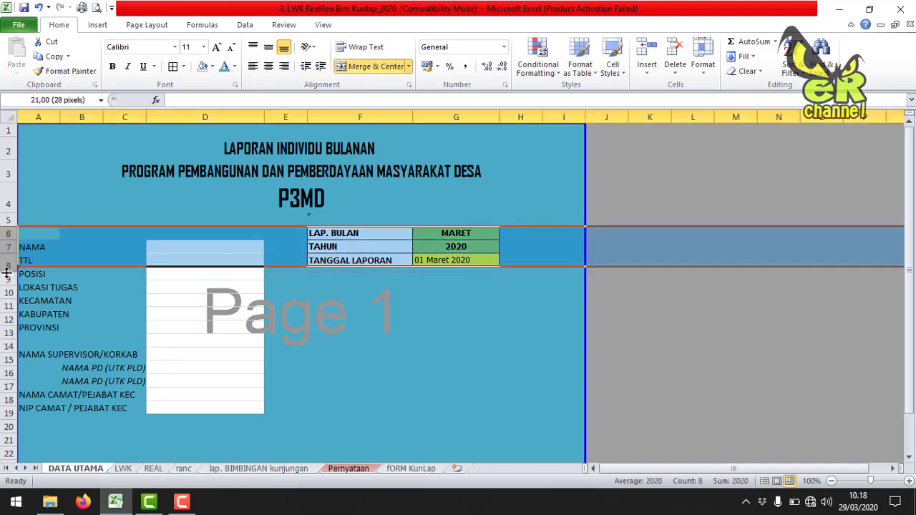
click(389, 372)
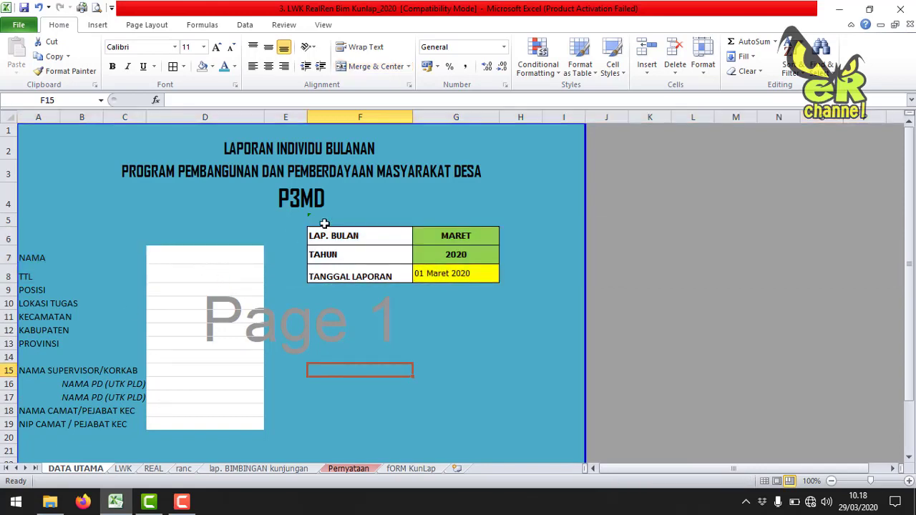
click(427, 240)
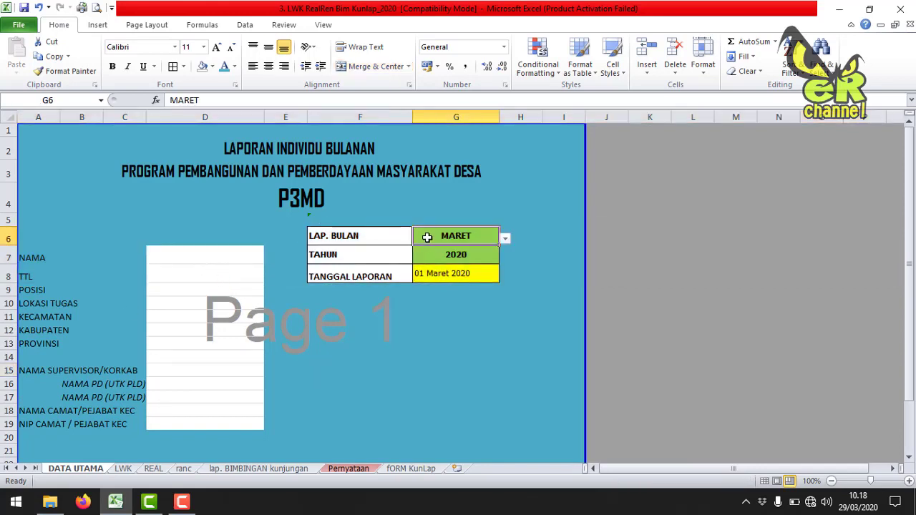
click(484, 255)
click(480, 241)
click(506, 239)
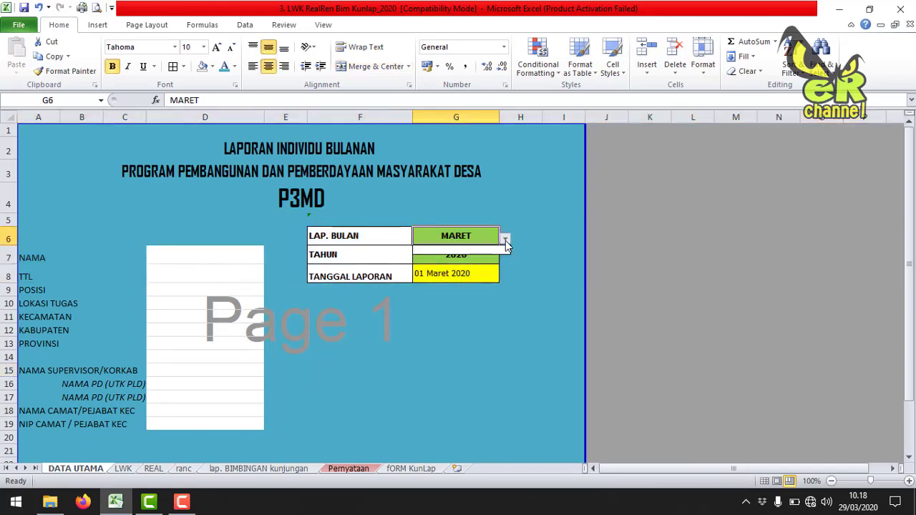
click(506, 239)
click(704, 232)
Step: Enter BULAN in K5 and fill the months JANUARI–DESEMBER down to K17
key(Up)
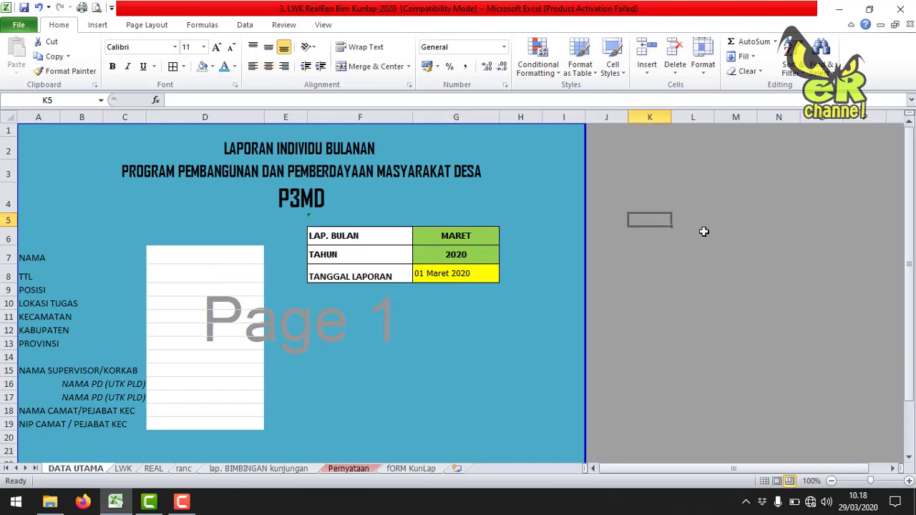
text(BULAN)
key(Return)
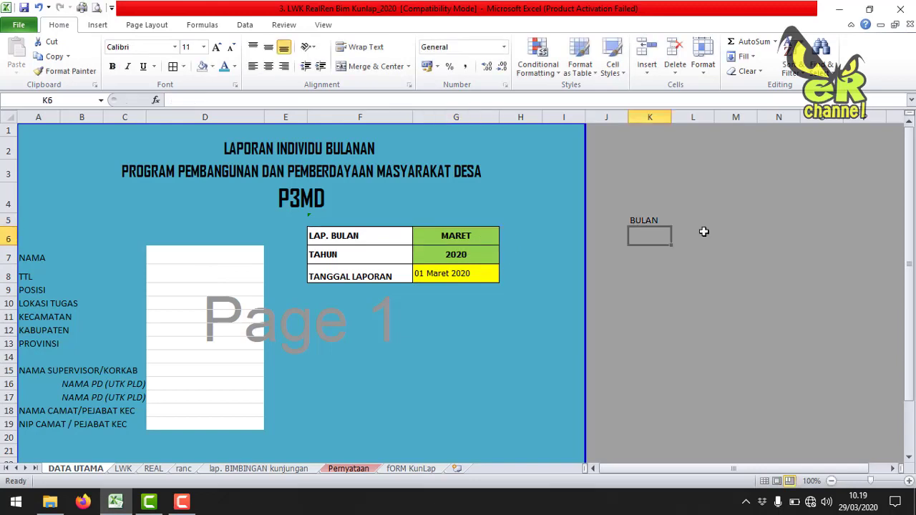
text(JANUARI)
key(Return)
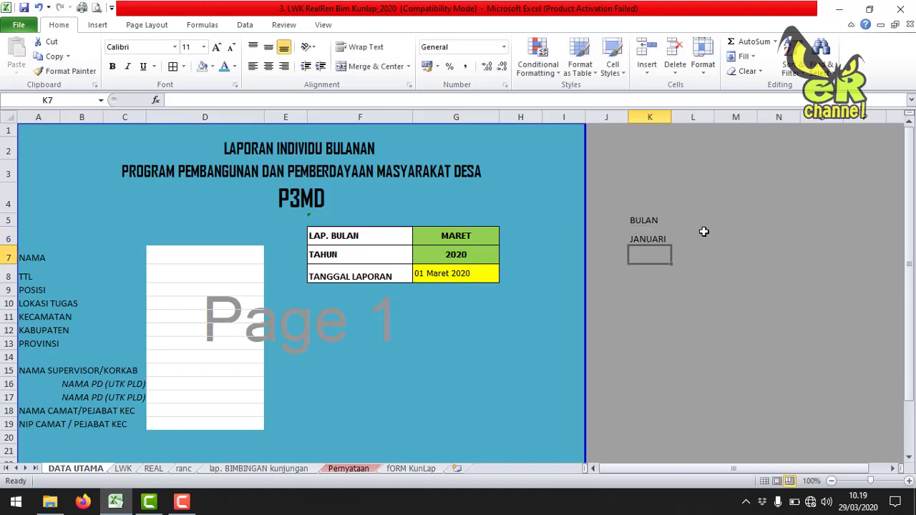
click(652, 237)
drag(671, 248, 673, 403)
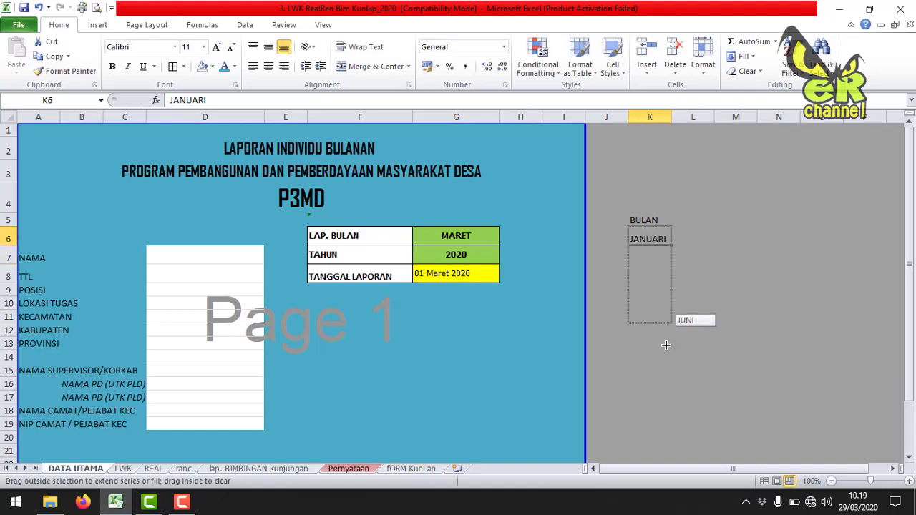
Step: Enter TAHUN in L5, fill the years 2020–2025 down to L11, and widen column L
click(714, 217)
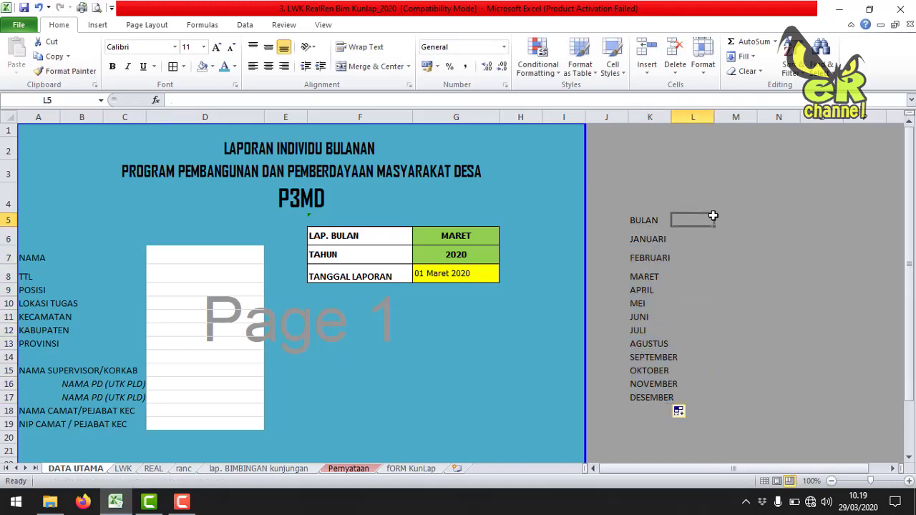
text(TAHUN')
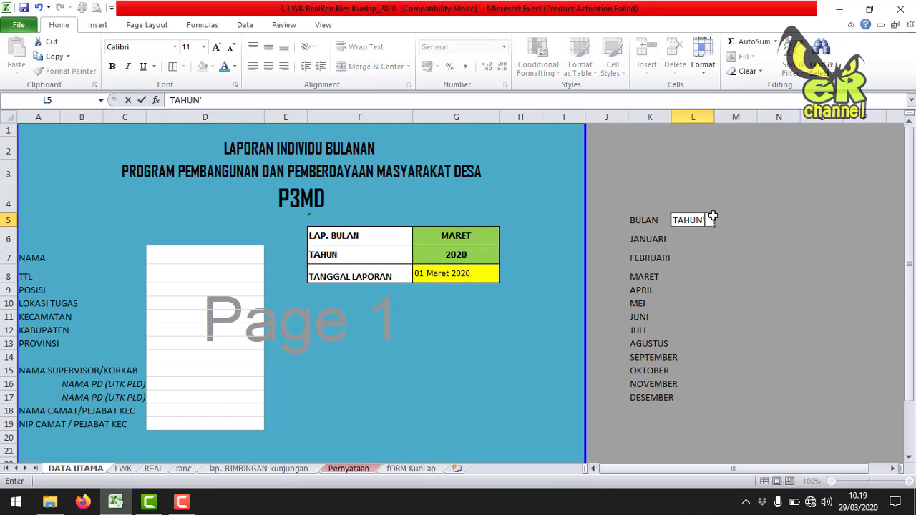
key(BackSpace)
key(Return)
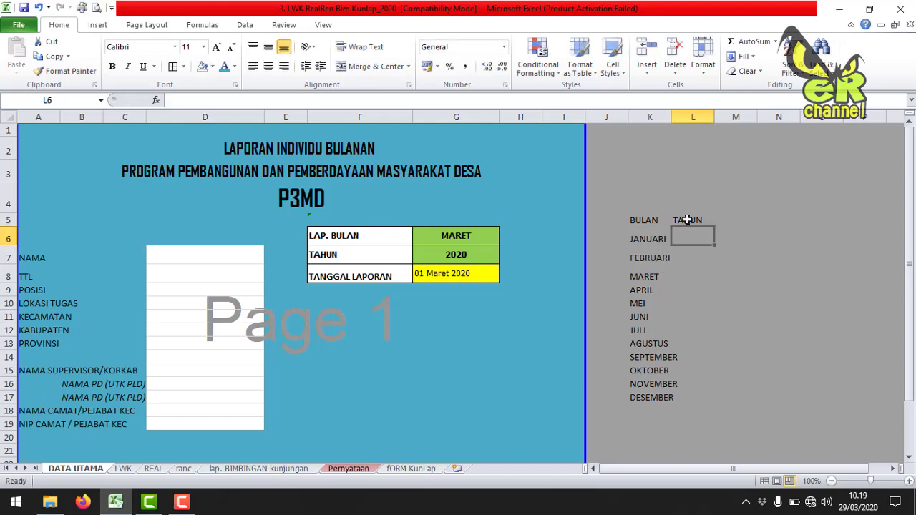
text(2020)
key(Return)
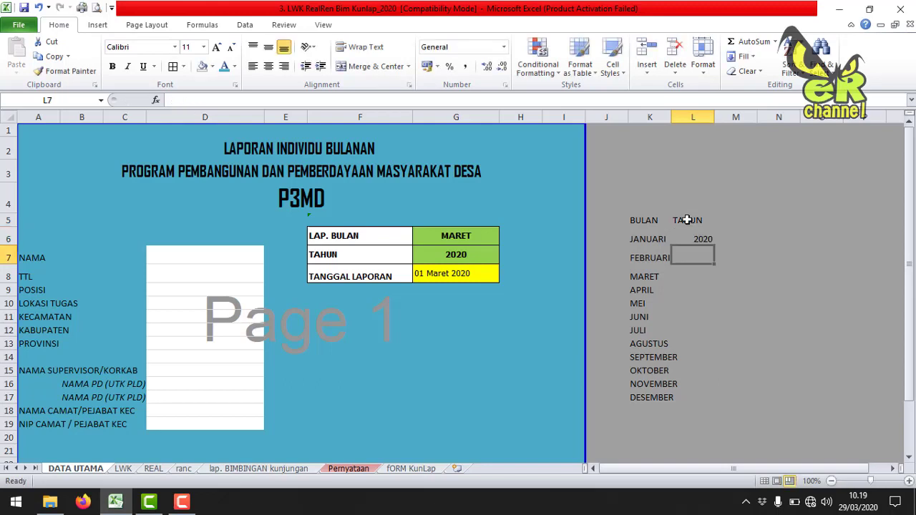
click(688, 234)
drag(716, 247, 712, 320)
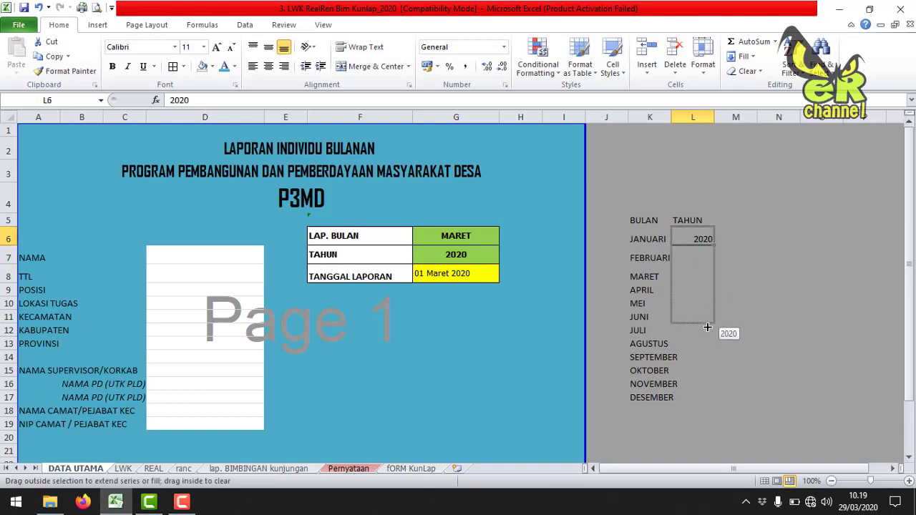
drag(714, 116, 739, 117)
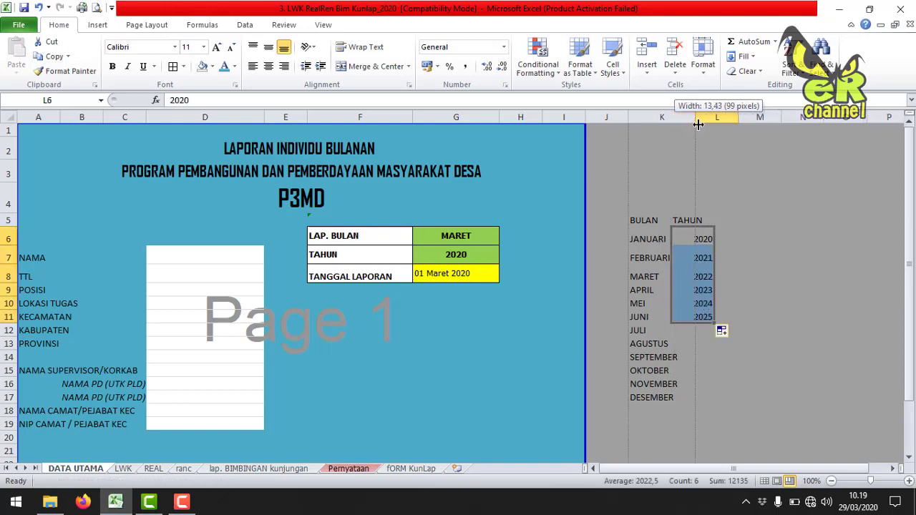
drag(644, 215, 689, 232)
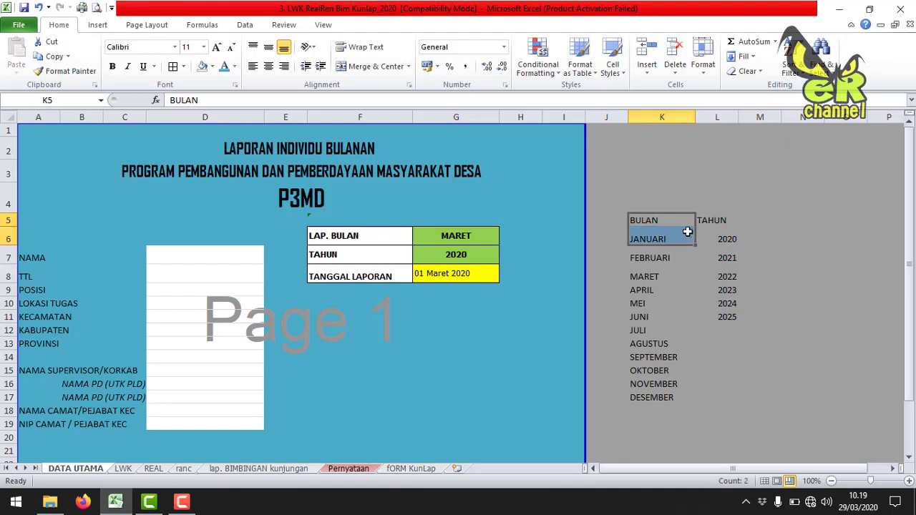
key(Up)
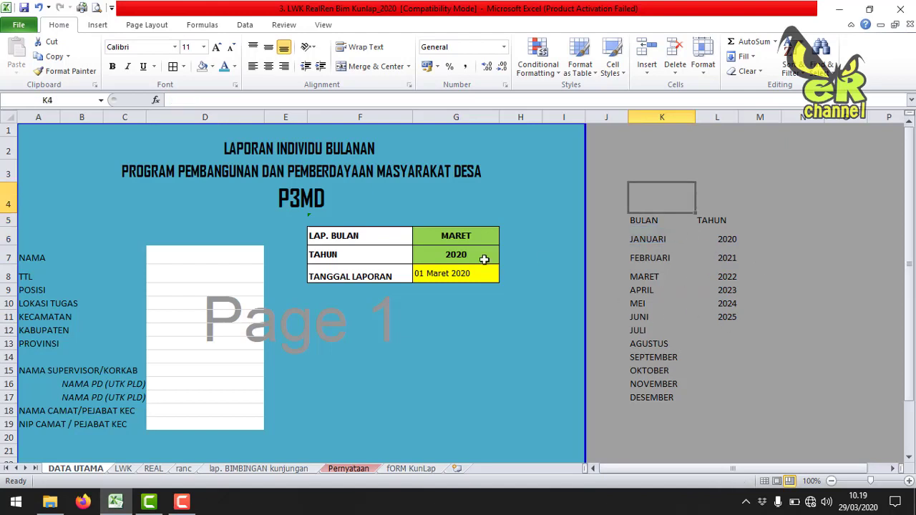
click(458, 235)
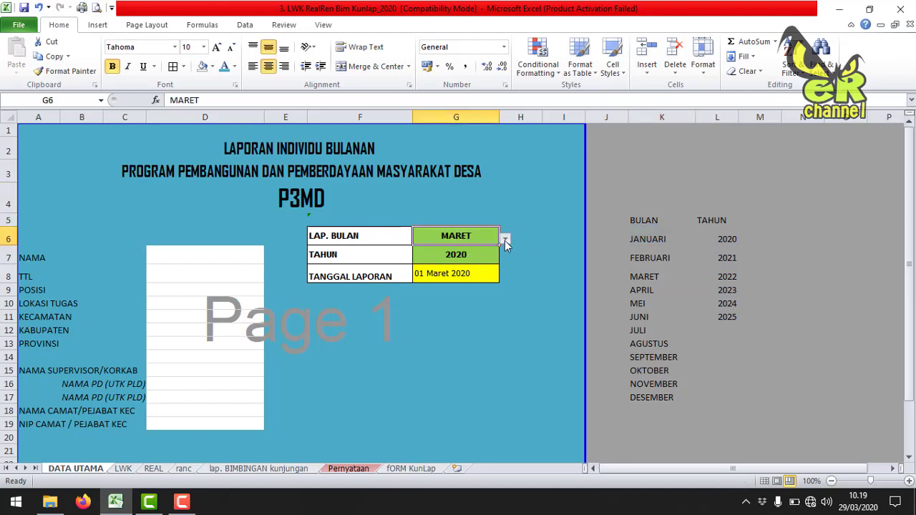
Step: Set the LAP. BULAN cell G6's validation list source to =$K$6:$K$17
click(505, 240)
scroll(469, 262, up, 3)
click(494, 251)
click(232, 26)
click(516, 72)
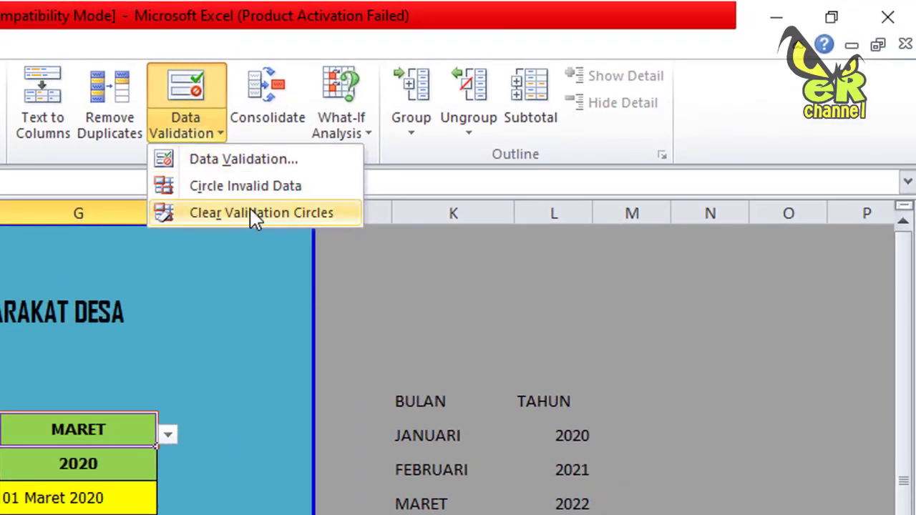
click(254, 214)
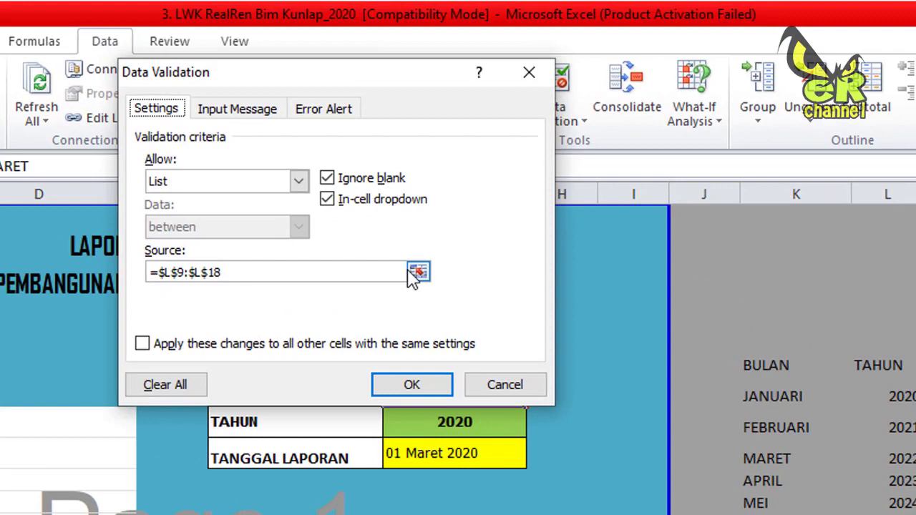
click(434, 164)
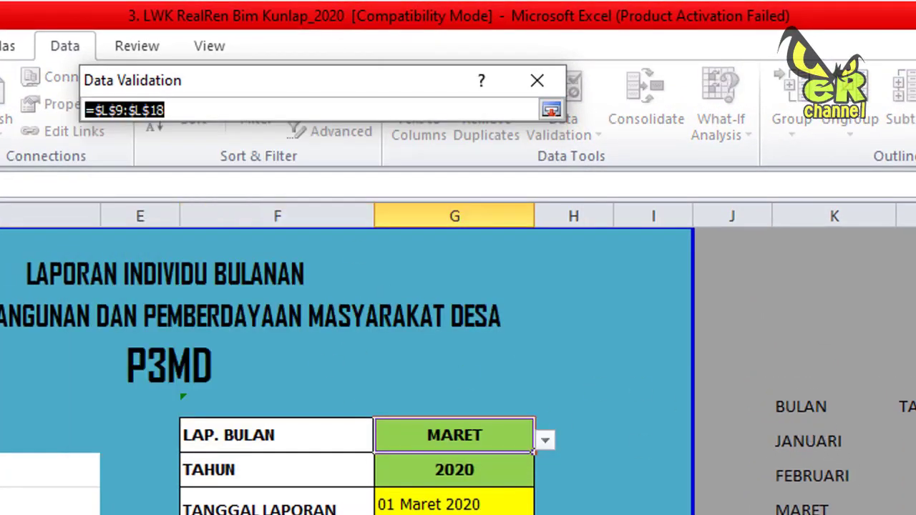
drag(812, 449, 805, 511)
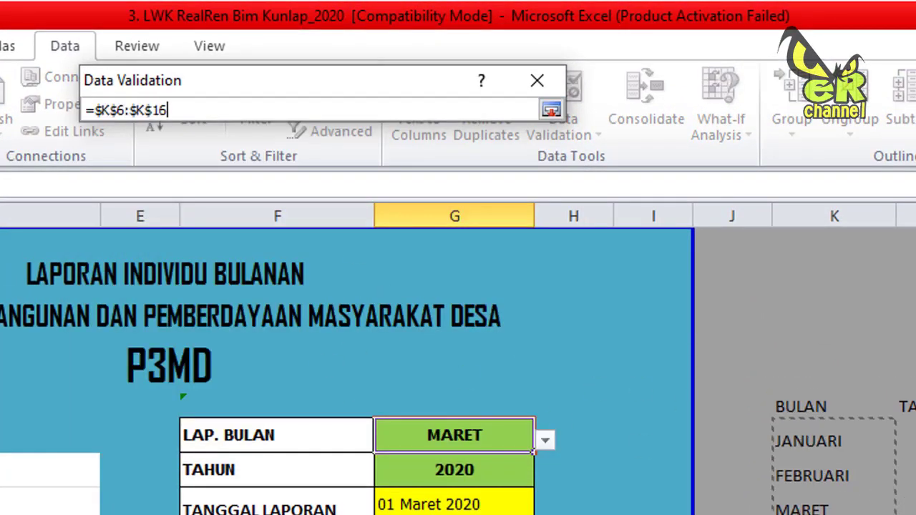
click(551, 110)
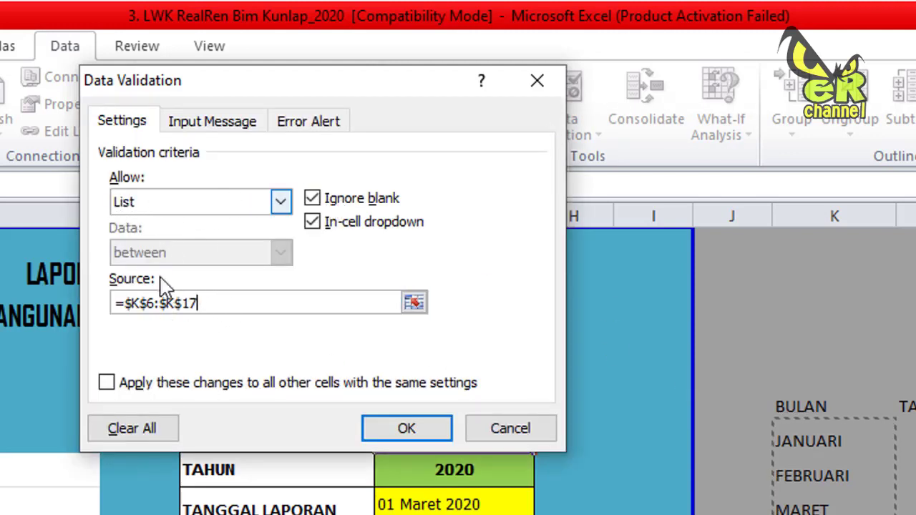
click(424, 433)
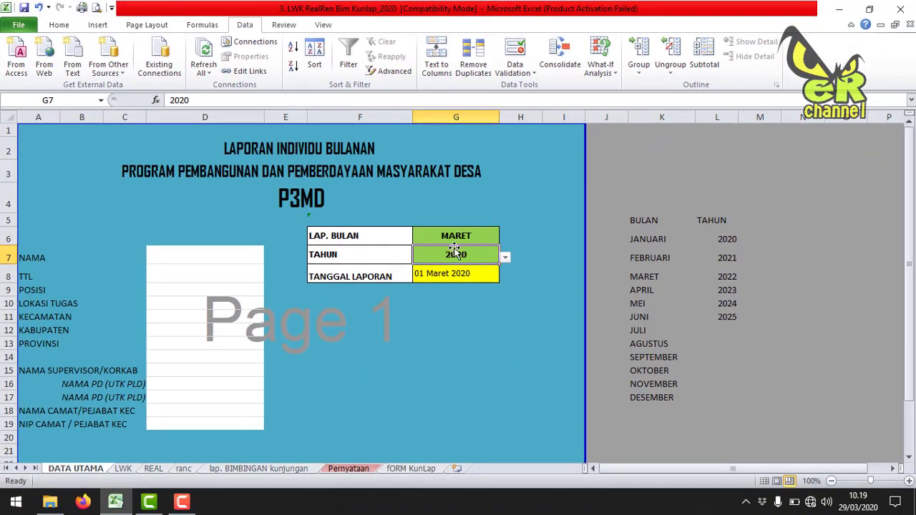
Step: Set the TAHUN cell G7's validation list source to =$L$6:$L$11 for the years 2020–2025
click(504, 259)
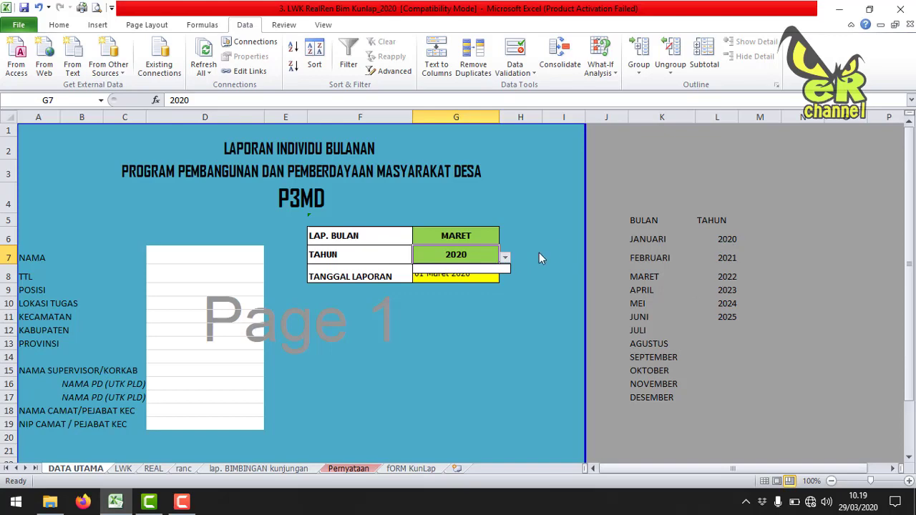
click(504, 259)
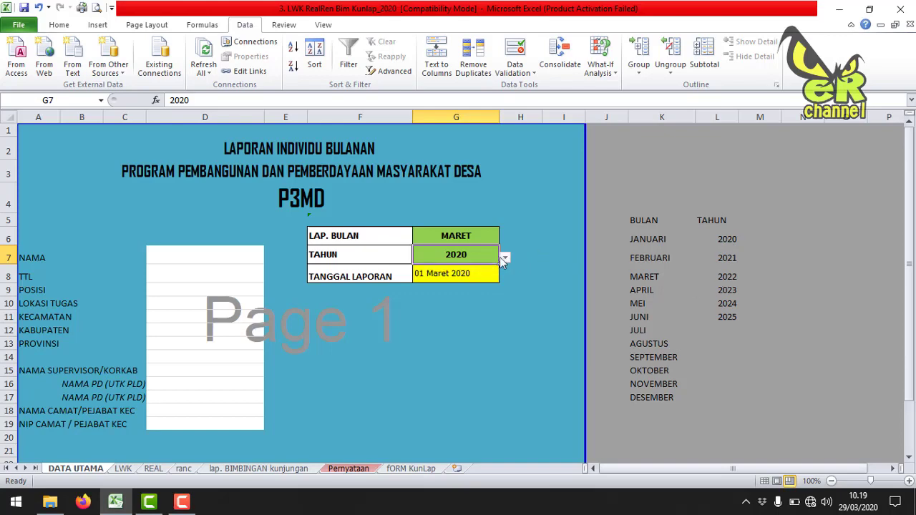
click(515, 52)
click(415, 295)
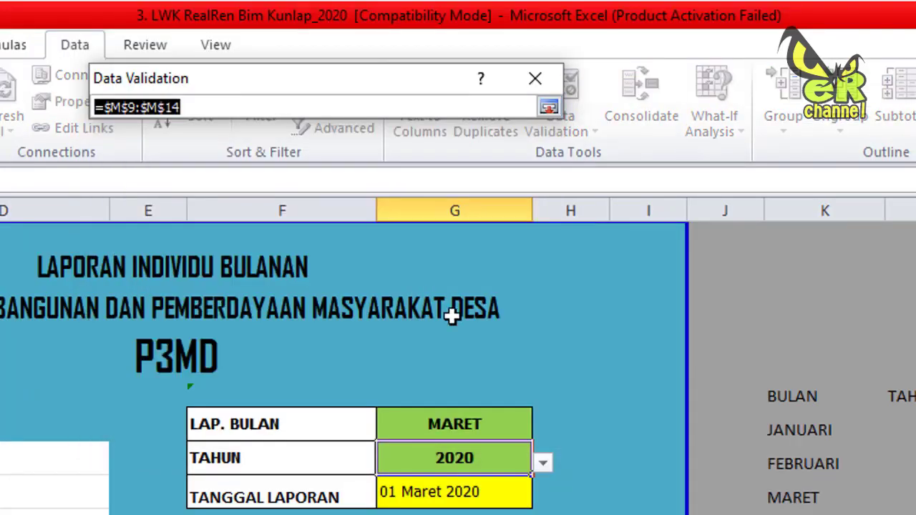
drag(807, 322, 808, 428)
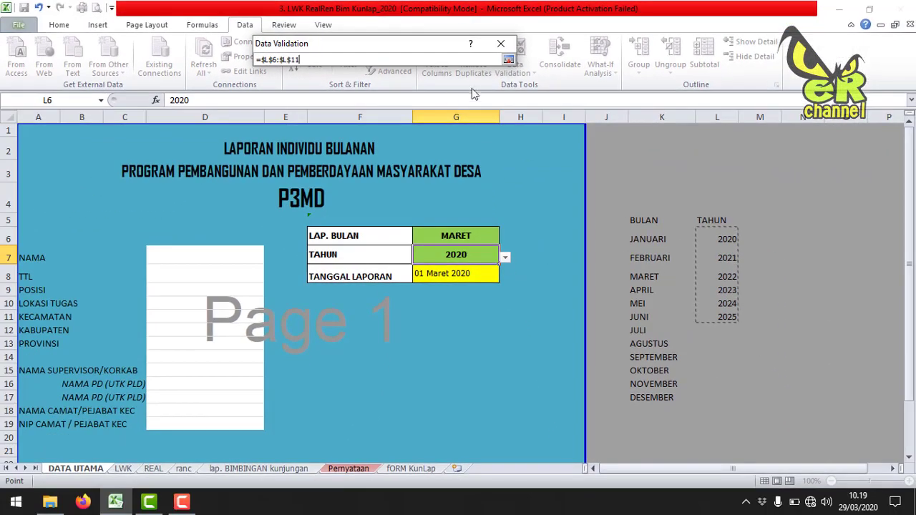
click(509, 59)
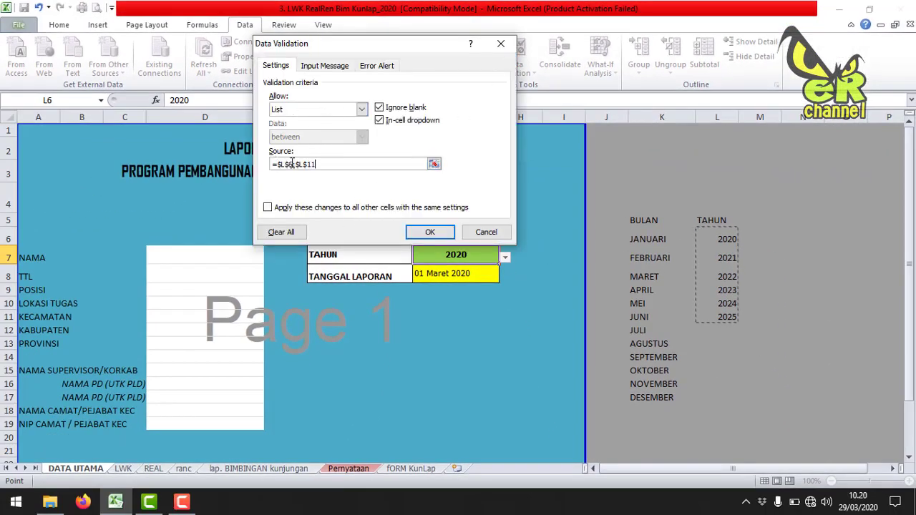
click(438, 234)
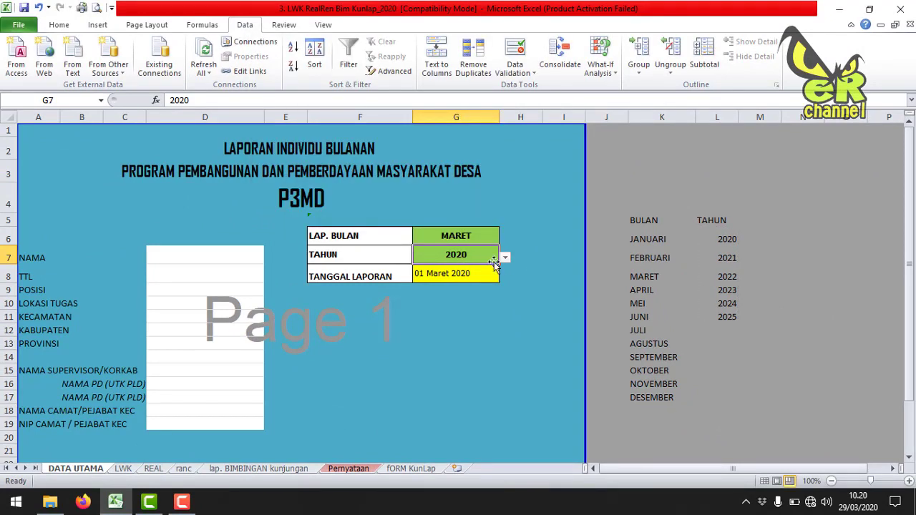
Step: Test the G6 month and G7 year dropdowns, leaving MARET and 2020 unchanged
click(495, 236)
click(504, 238)
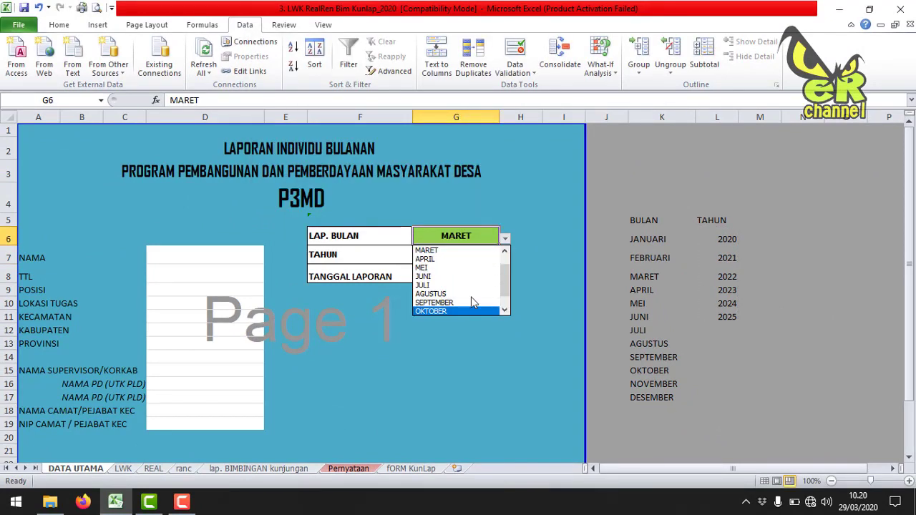
click(504, 297)
key(Escape)
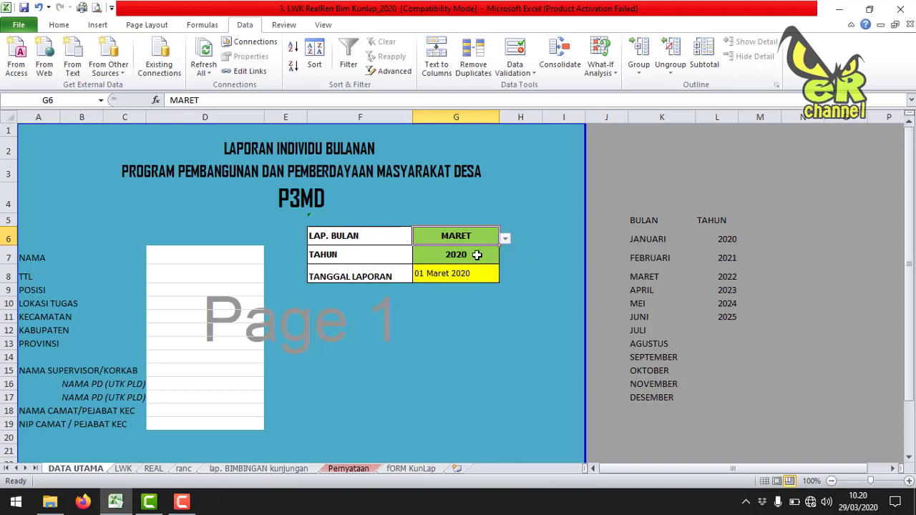
click(493, 256)
click(504, 256)
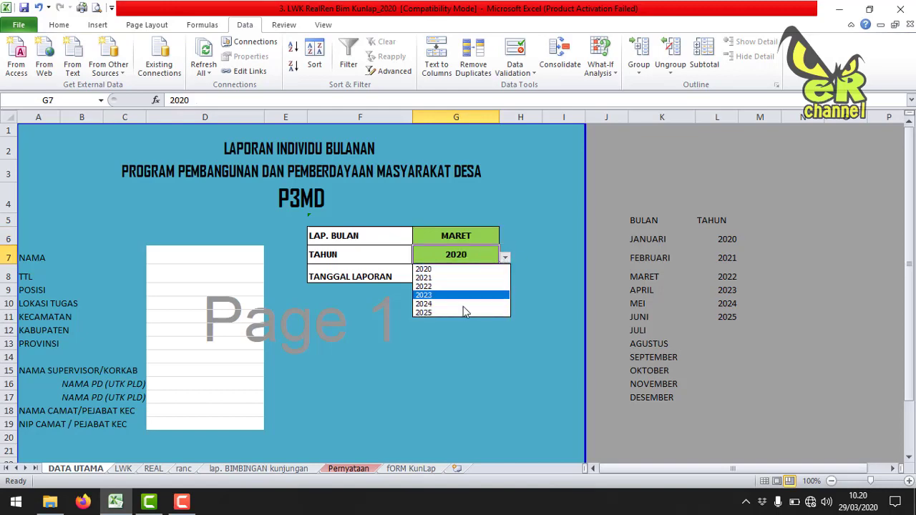
key(Escape)
Step: Pick JUNI and then NOVEMBER from the report month dropdown
click(495, 237)
click(505, 241)
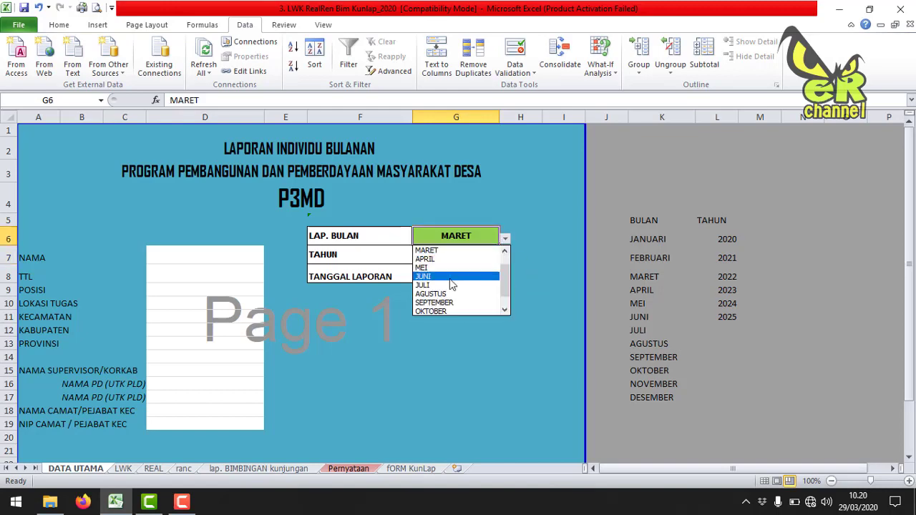
click(452, 275)
click(505, 239)
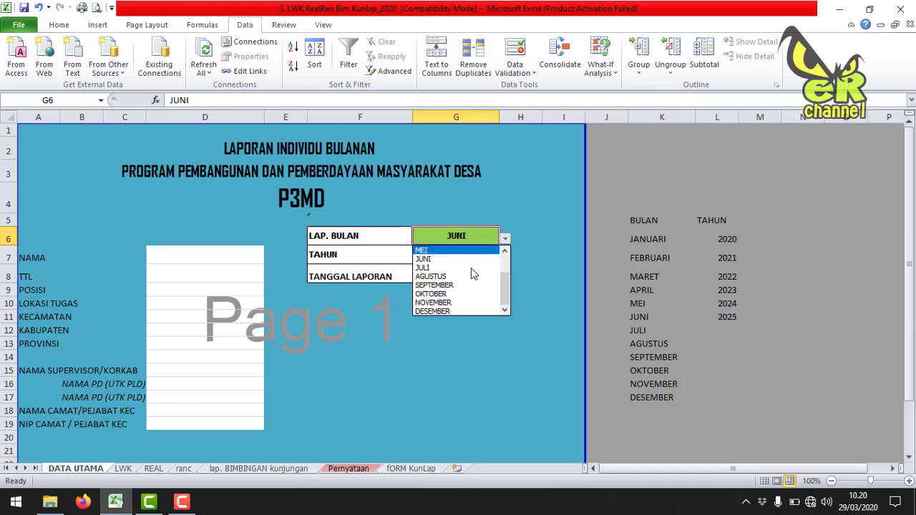
click(451, 305)
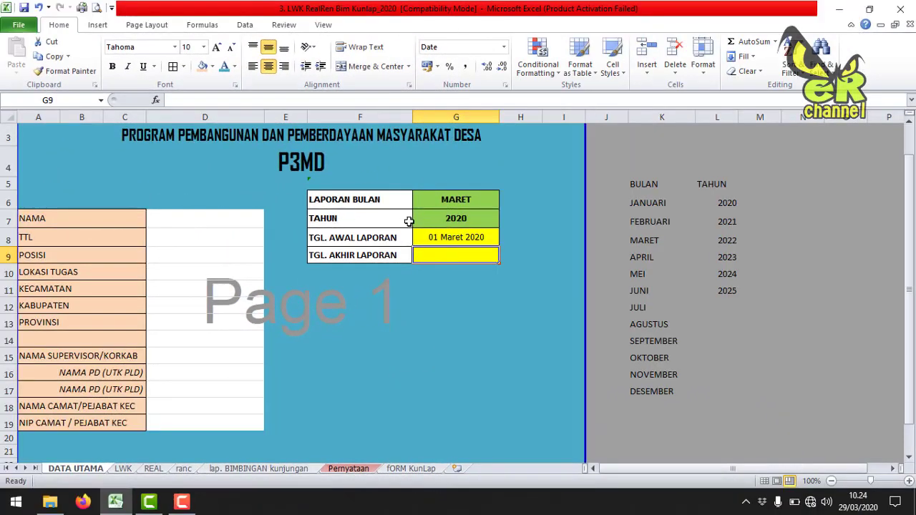
Step: Review the REAL sheet's officer name and B42's =B41+1 date formula, then return to DATA UTAMA
click(367, 255)
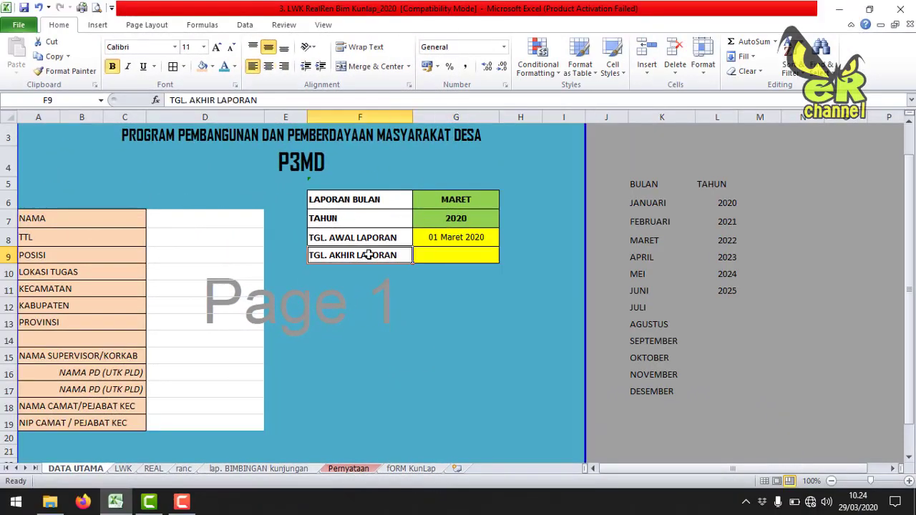
click(430, 255)
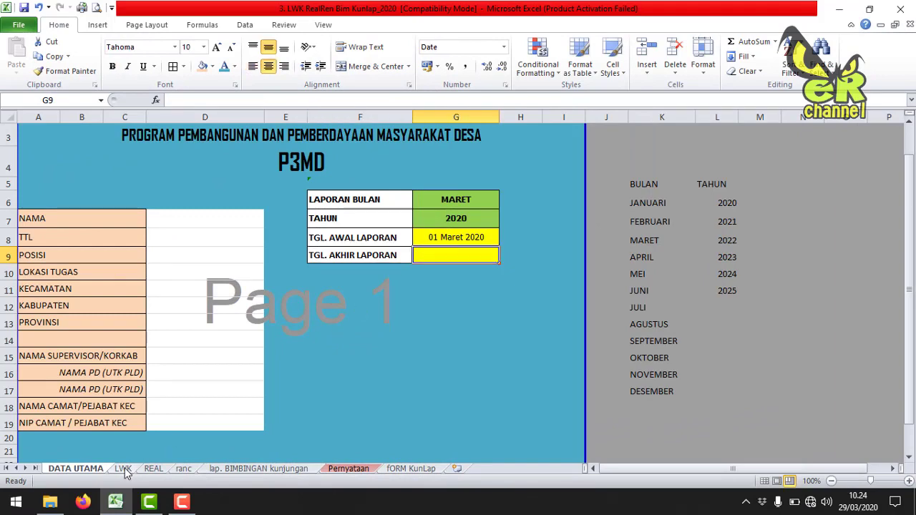
click(153, 468)
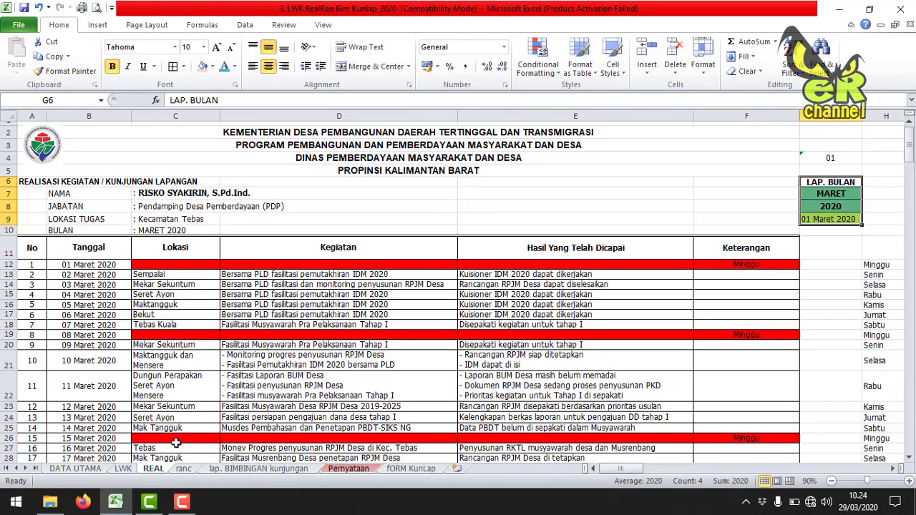
scroll(172, 172, down, 1)
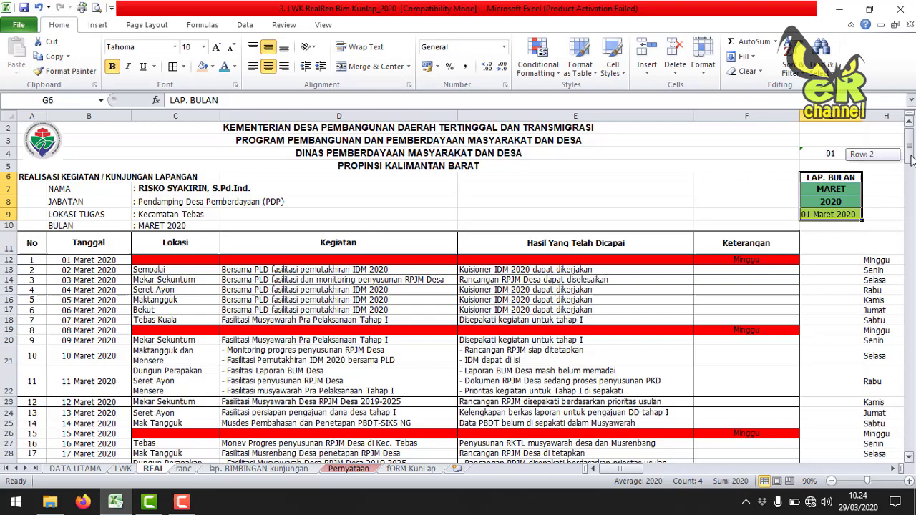
click(150, 192)
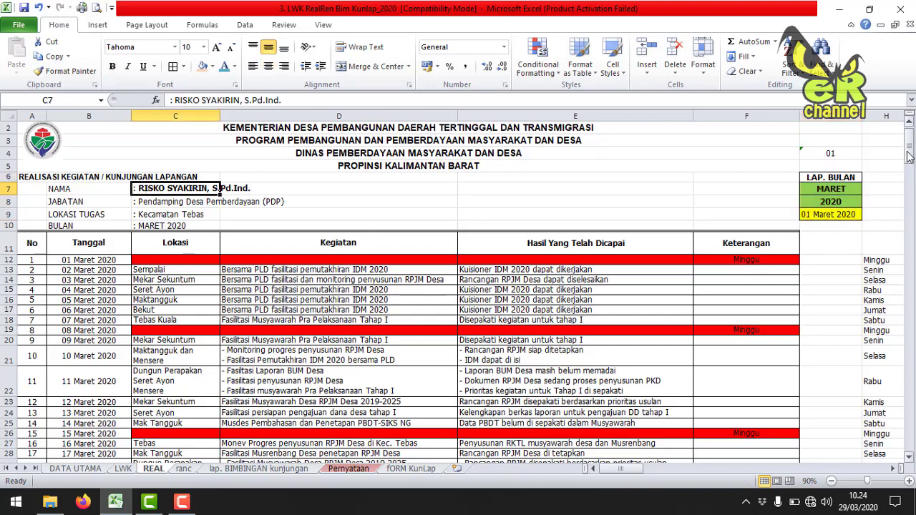
drag(909, 147, 908, 158)
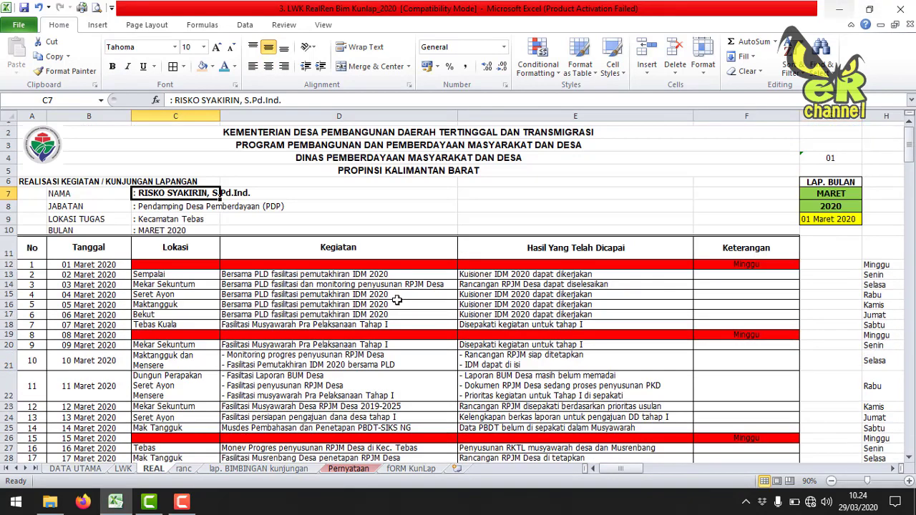
scroll(82, 235, down, 7)
scroll(81, 235, down, 3)
scroll(82, 235, down, 2)
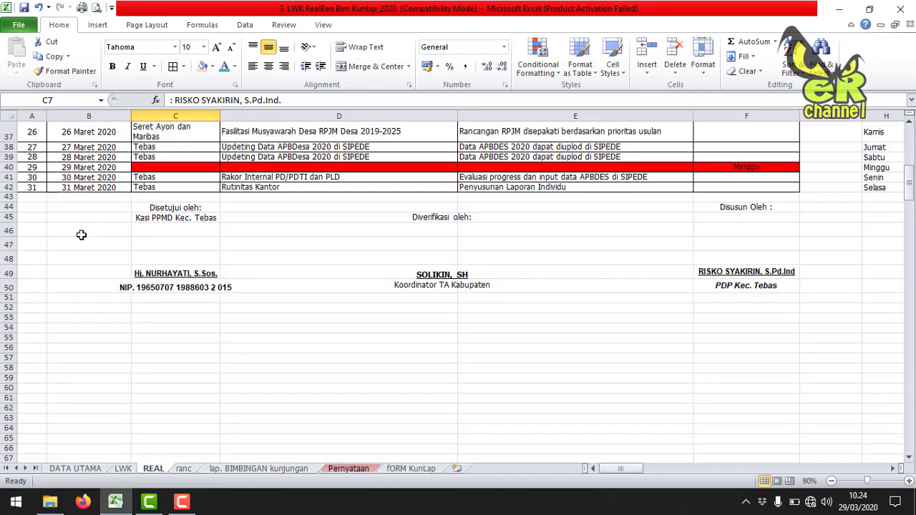
click(84, 188)
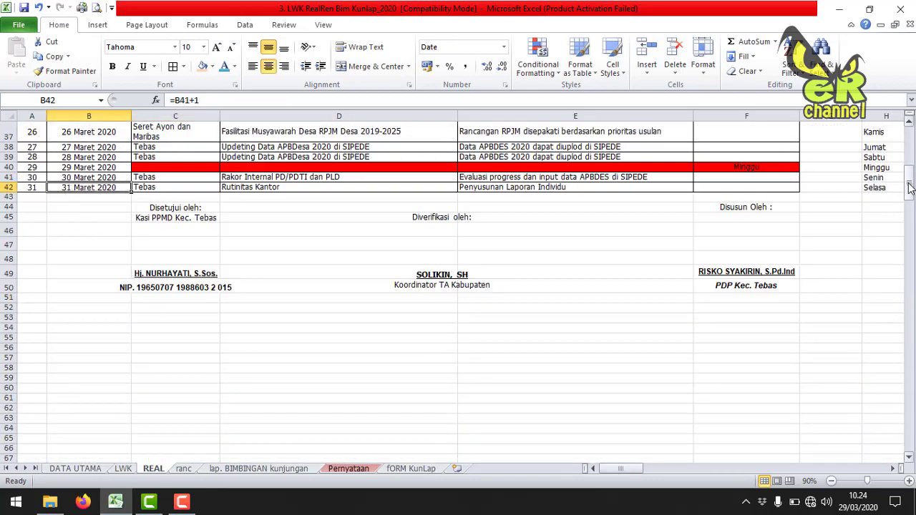
drag(910, 188, 909, 176)
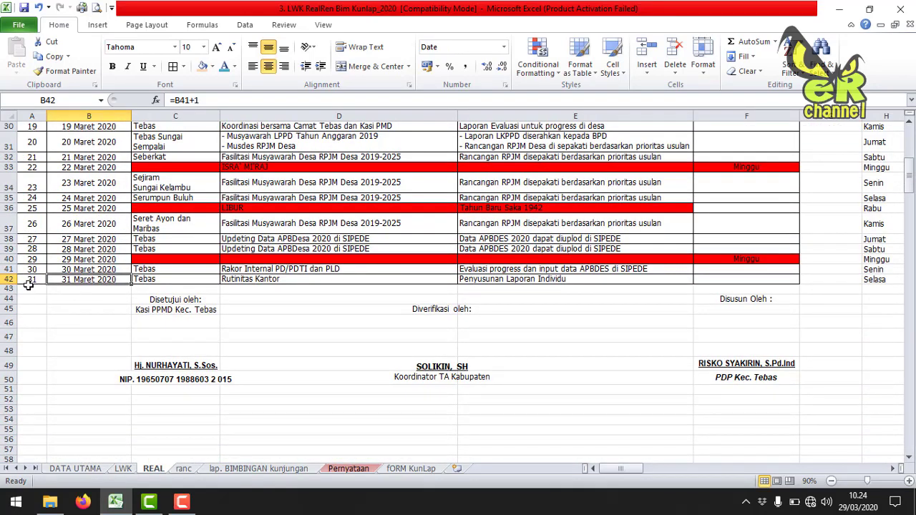
click(29, 283)
click(67, 281)
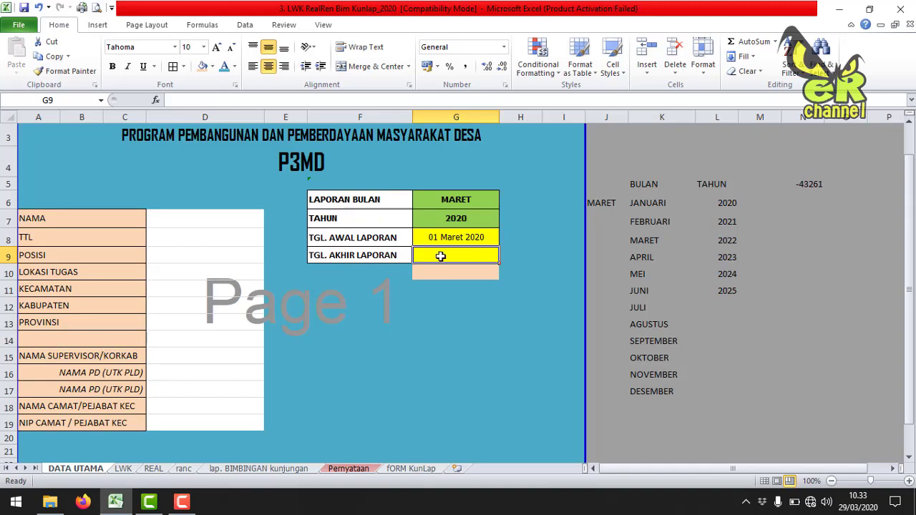
Step: Enter 31 as the TGL. AKHIR LAPORAN end day in G9
click(450, 274)
click(453, 254)
text(31)
key(Return)
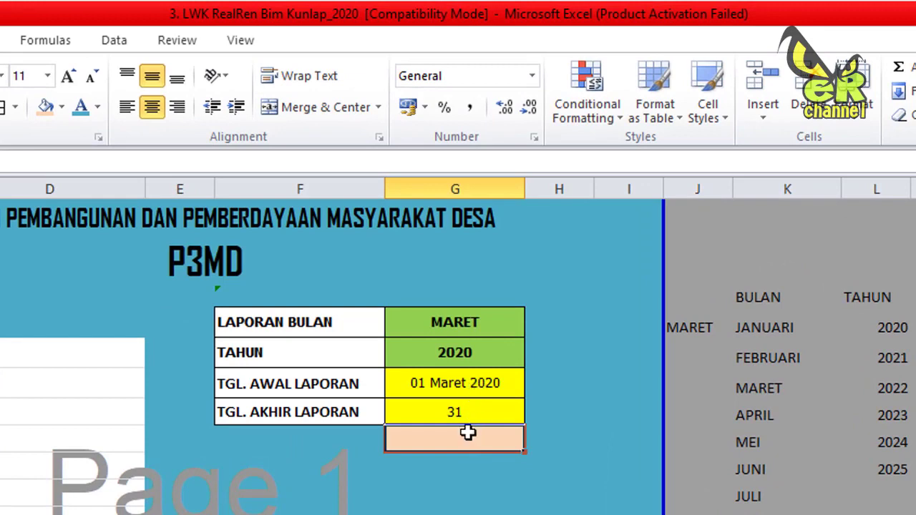
Step: In G10, enter =PROPER(G9&" "&G6&" "&G7) to show the full end date
text(=)
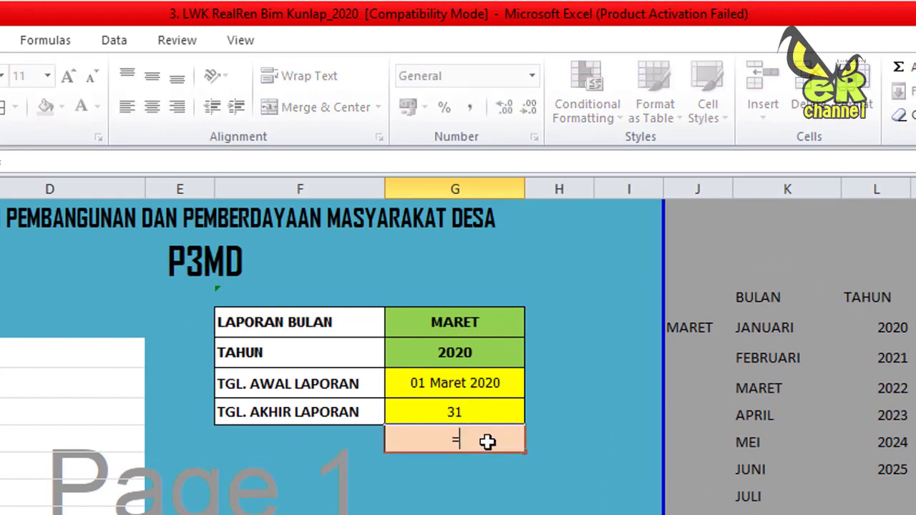
text(PROPER)
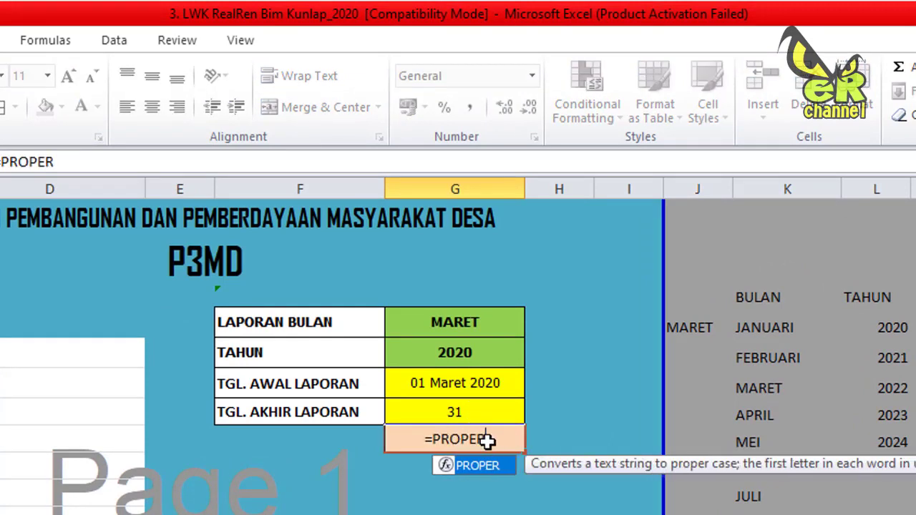
text(()
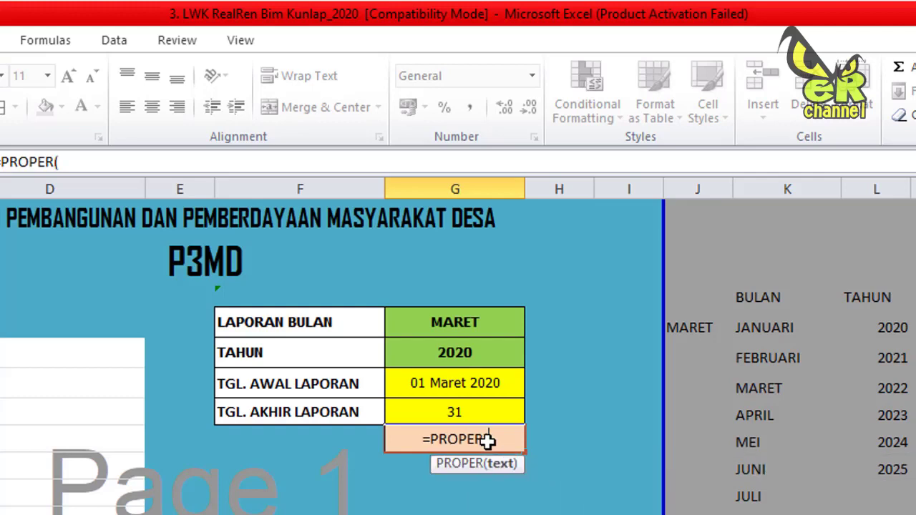
click(451, 410)
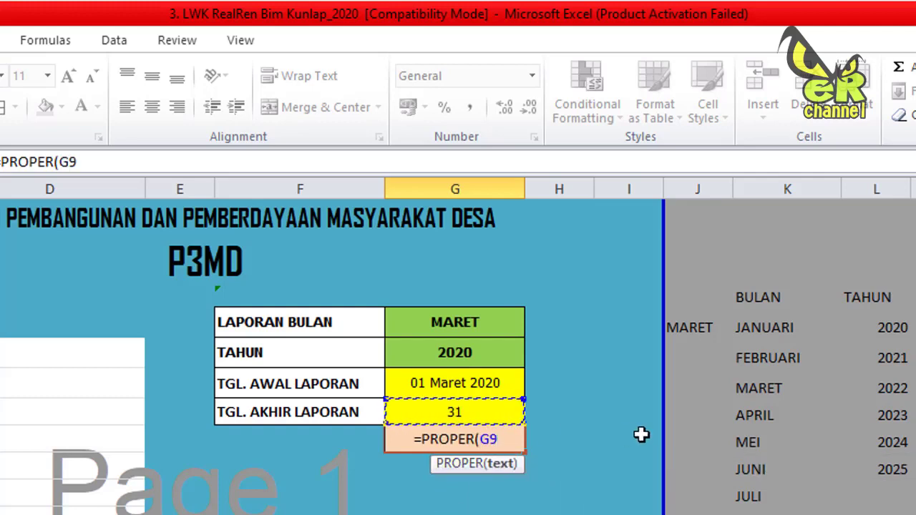
text(&)
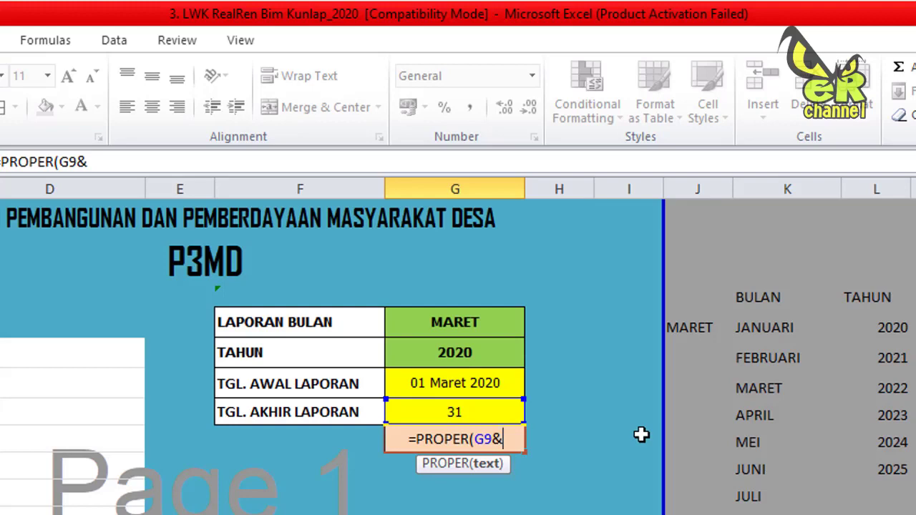
text(" ")
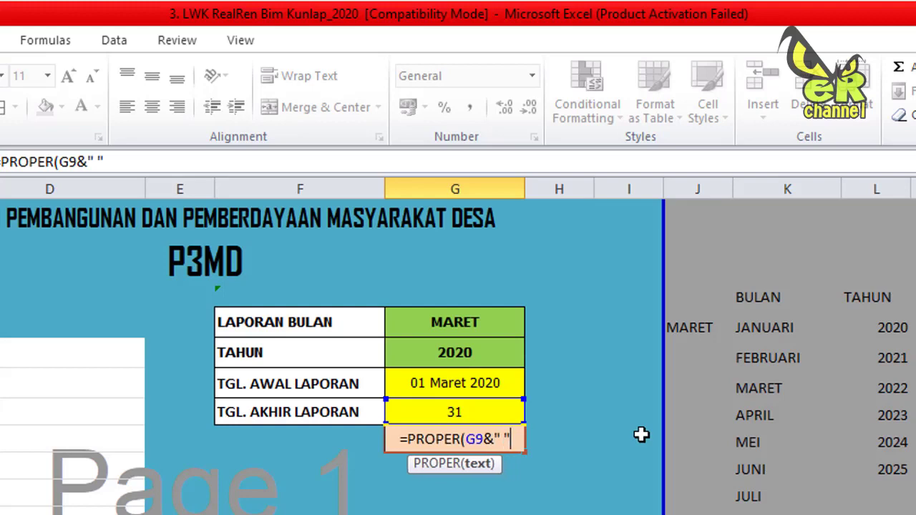
text(&)
click(501, 326)
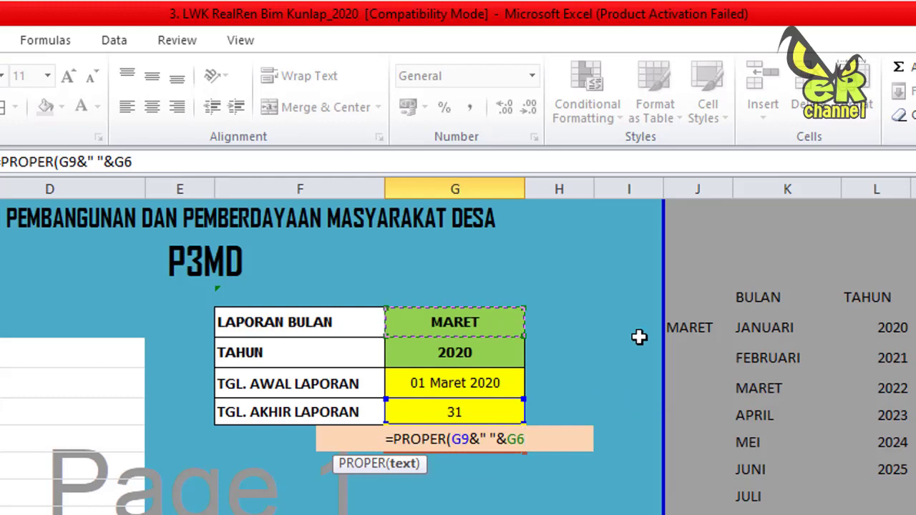
text(&")
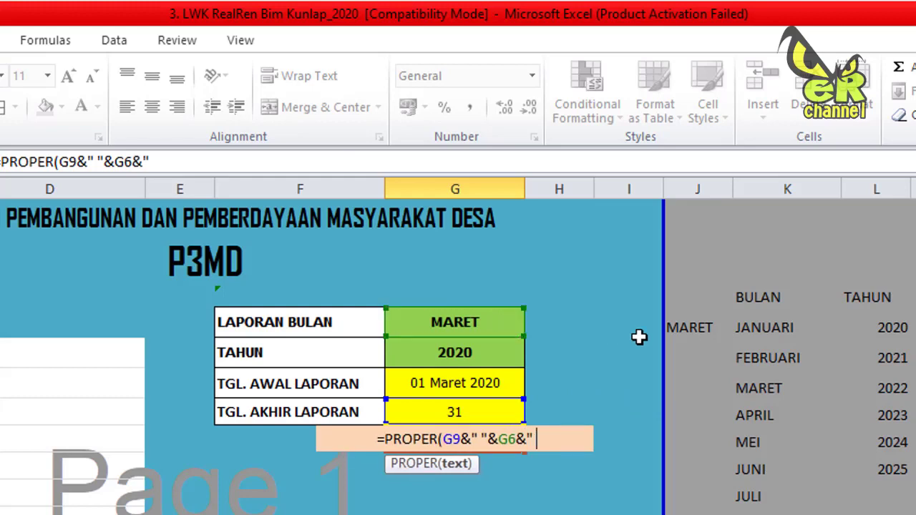
text( "&)
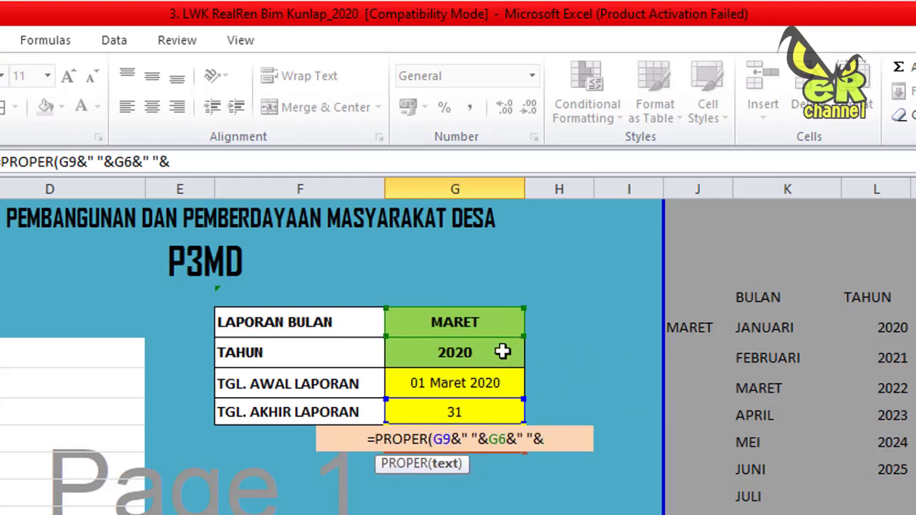
click(473, 350)
text())
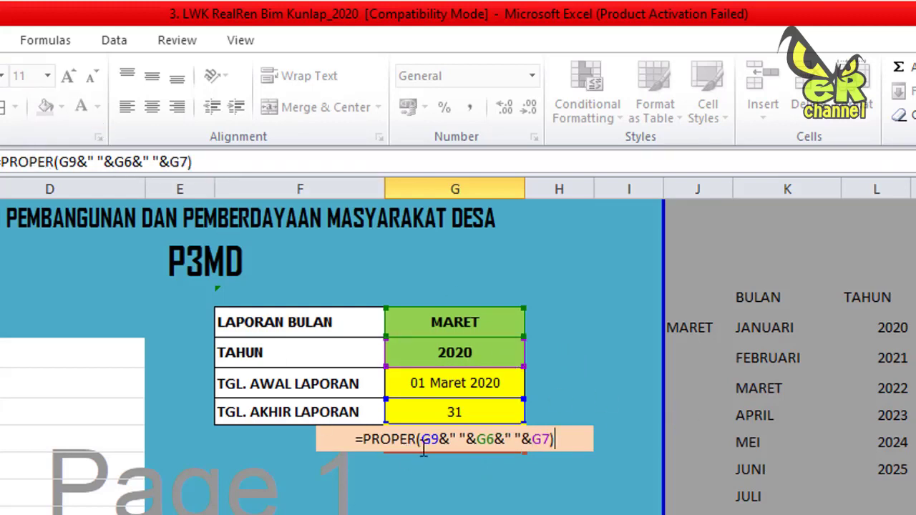
key(Return)
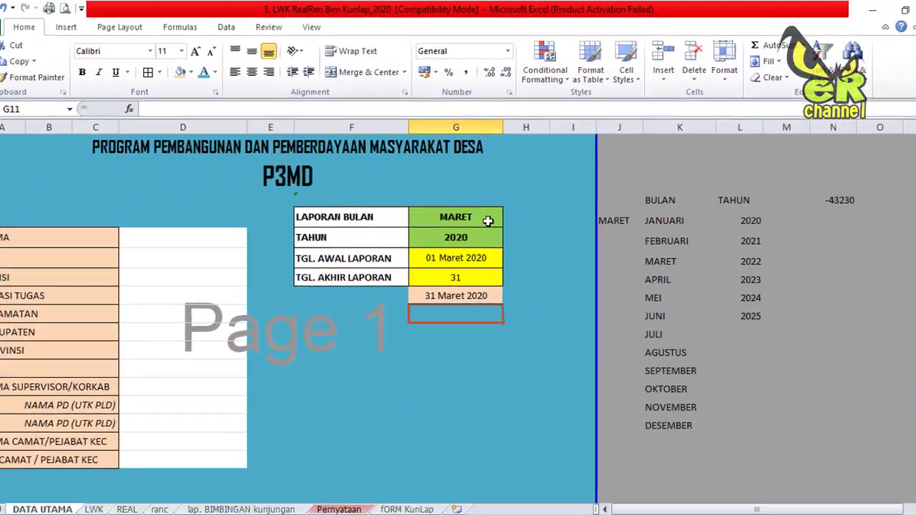
Step: Pick FEBRUARI as the report month in G6 and set the end day in G9 to 28
click(487, 200)
click(505, 204)
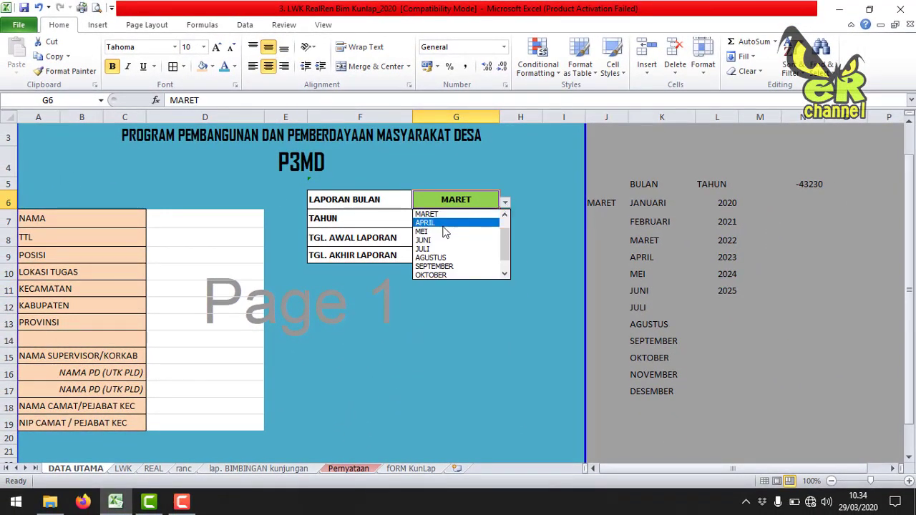
scroll(499, 240, up, 1)
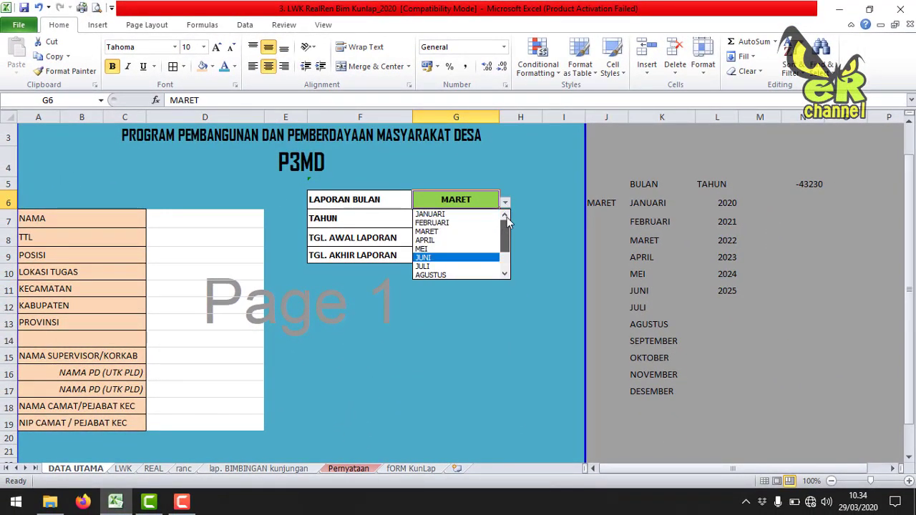
click(450, 223)
click(464, 253)
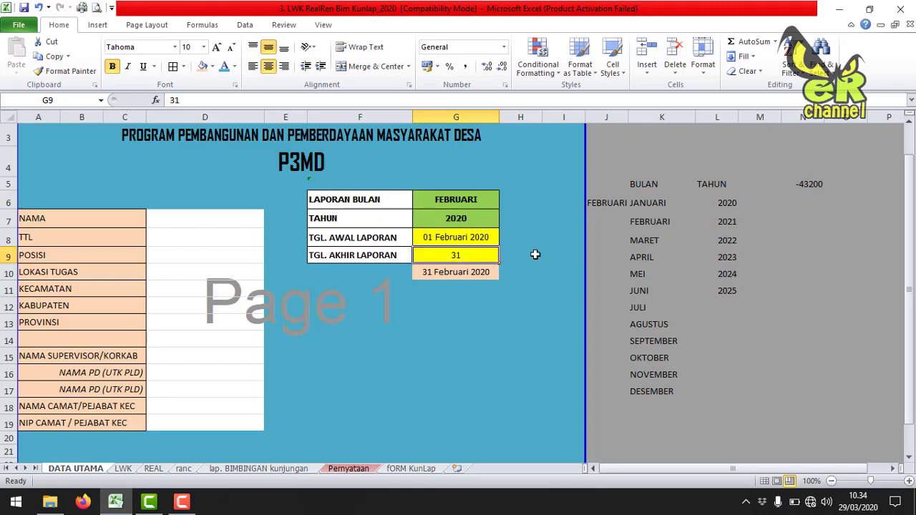
text(28)
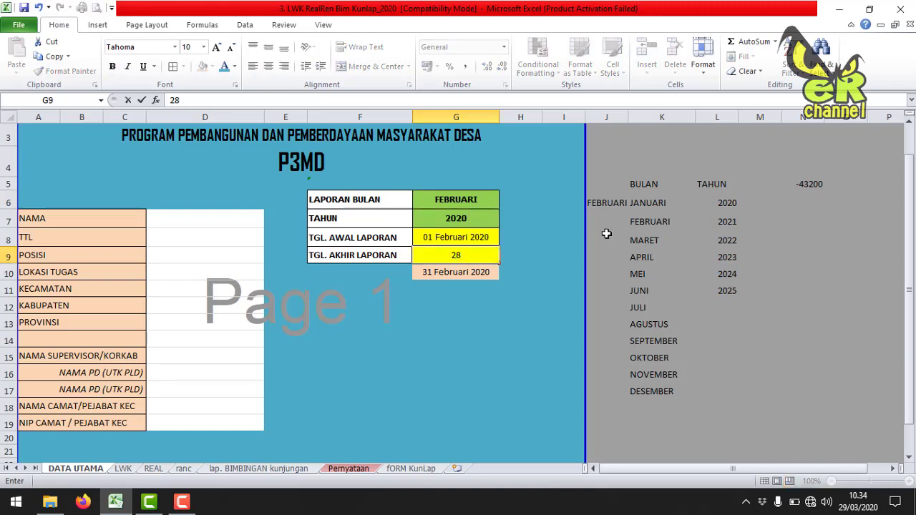
key(Return)
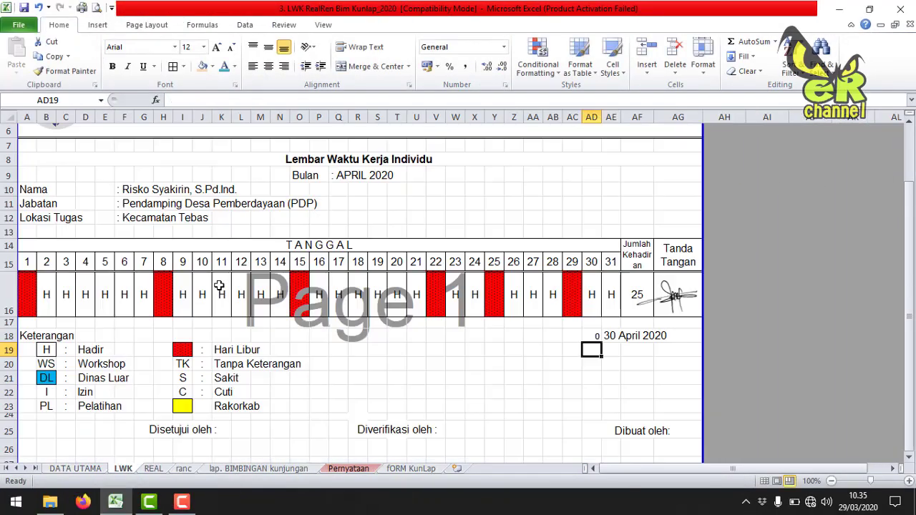
click(93, 469)
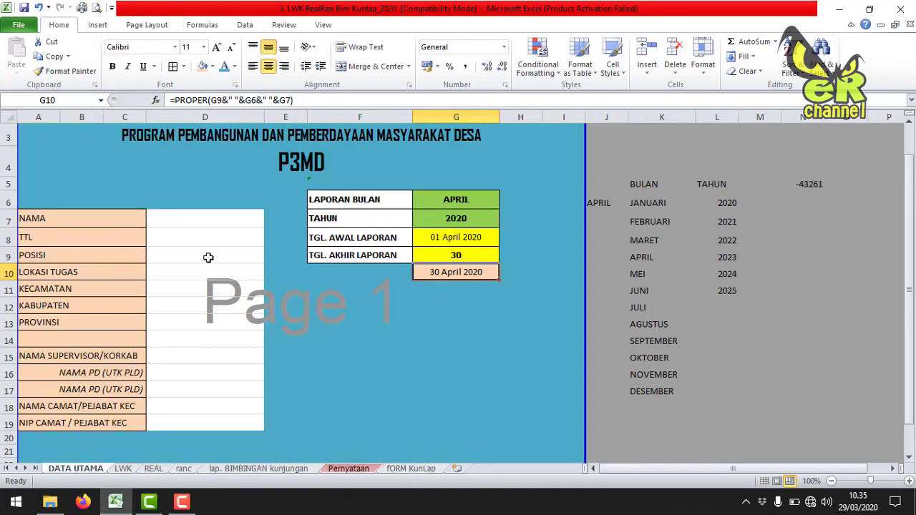
Step: Fill KECAMATAN, KABUPATEN and PROVINSI with TEBAS, SAMBAS and KALIMANTAN BARAT
click(208, 284)
text(T)
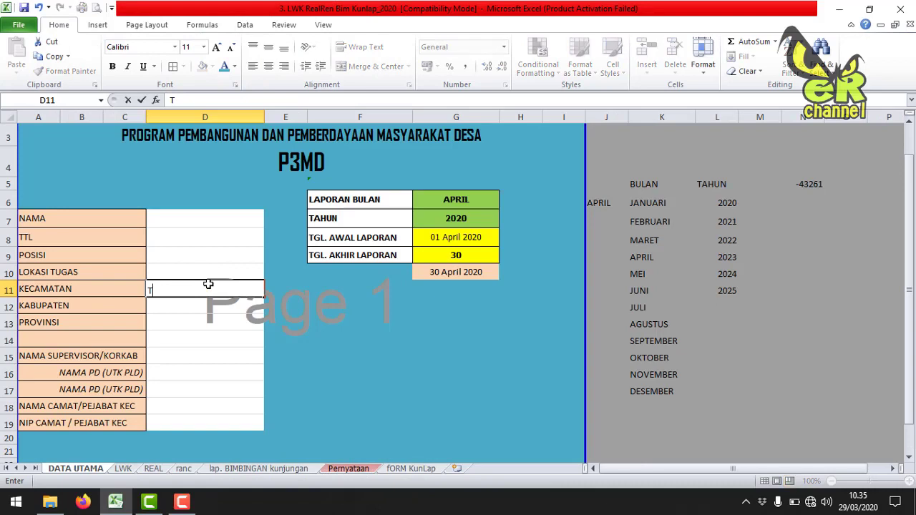
text(EBAS)
key(Return)
text(SAMB)
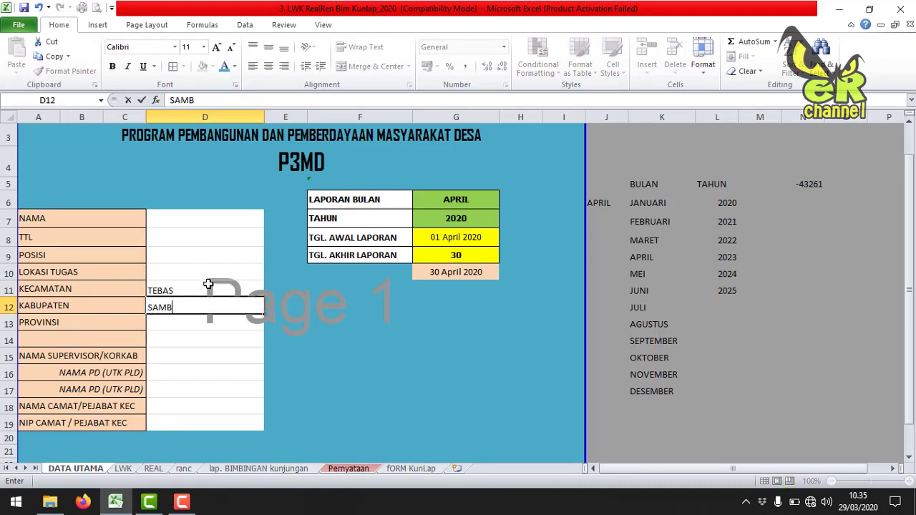
text(AS)
key(Return)
text(KALIMANTA)
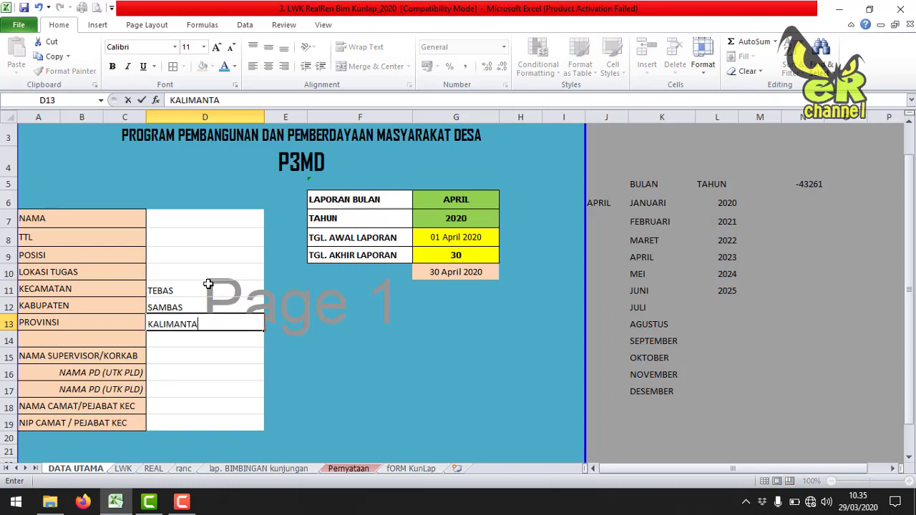
text(N BARAT)
Step: Enter the officer's name, position Pendamping Desa Pemberdayaan, and location Kecamatan Tebas; widen column D
click(224, 222)
text(R)
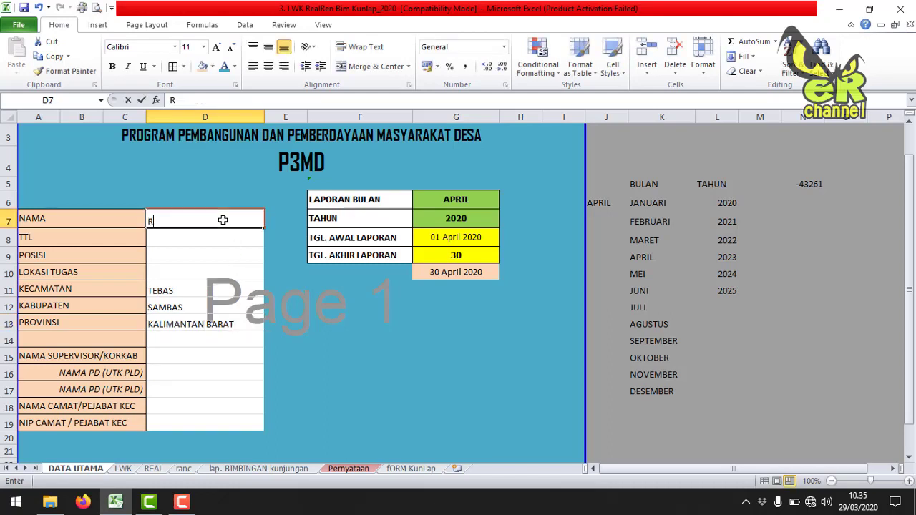
text(ISKO SYAKIRIN, S.Pd.Ind.)
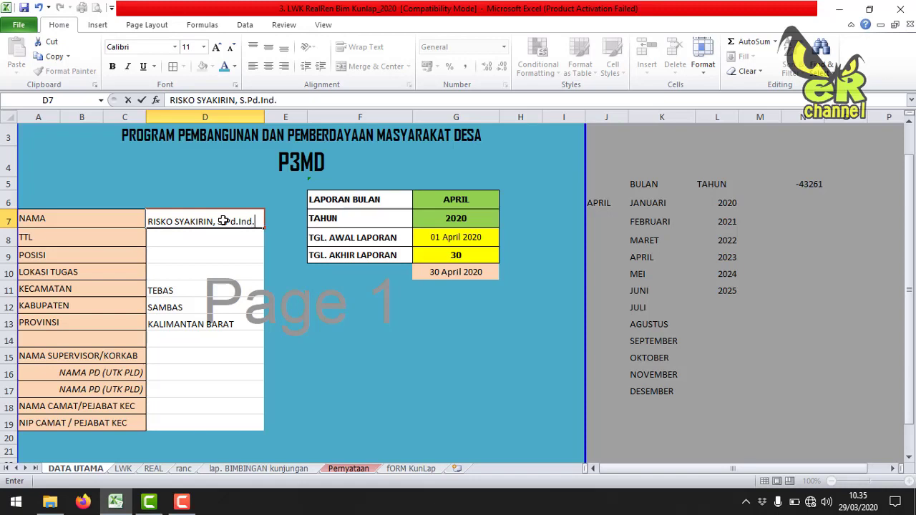
key(Return)
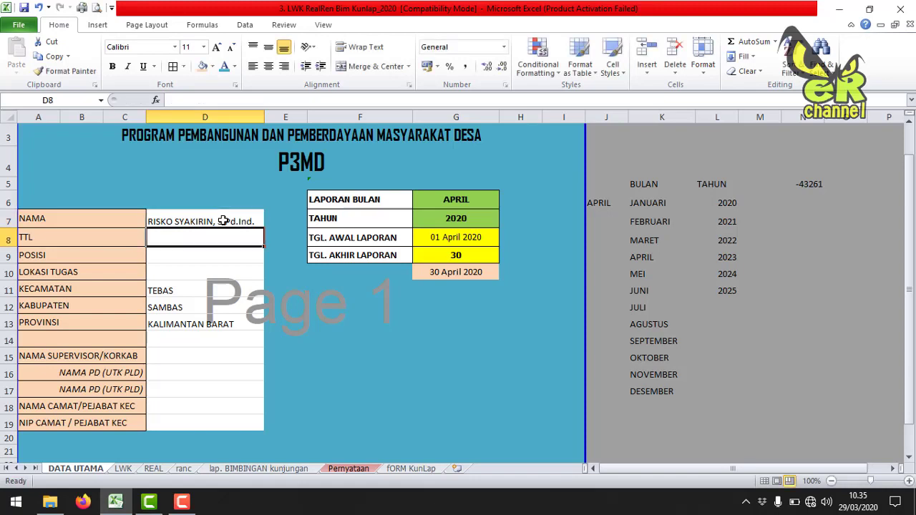
text(M)
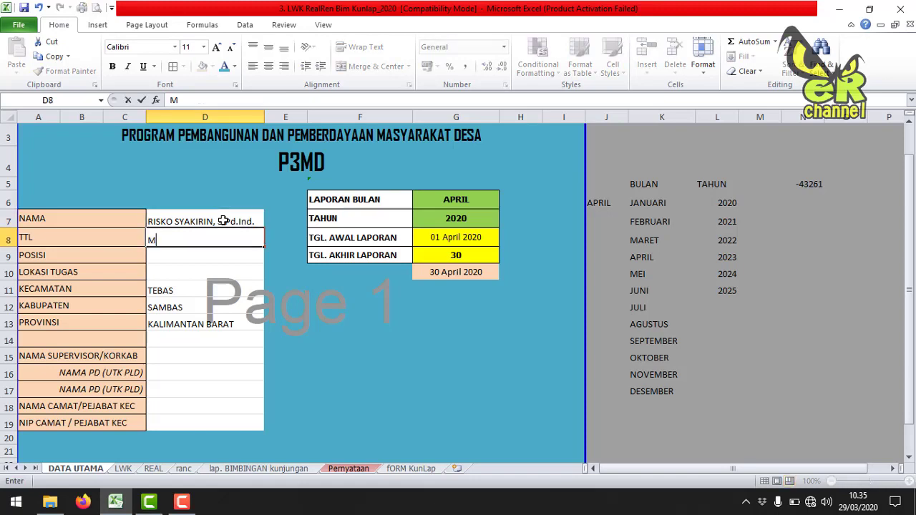
key(BackSpace)
key(Return)
text(Pendamping Desa e)
text(emb)
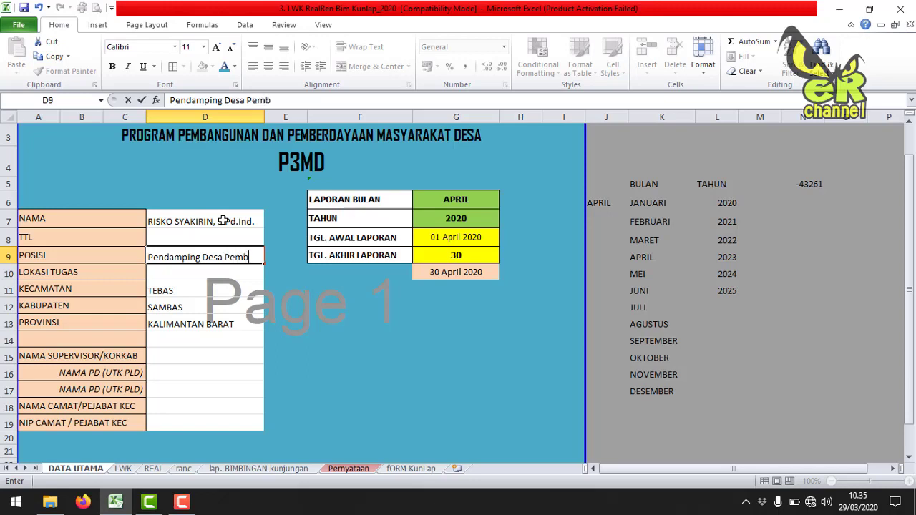
text(ayaan)
key(Return)
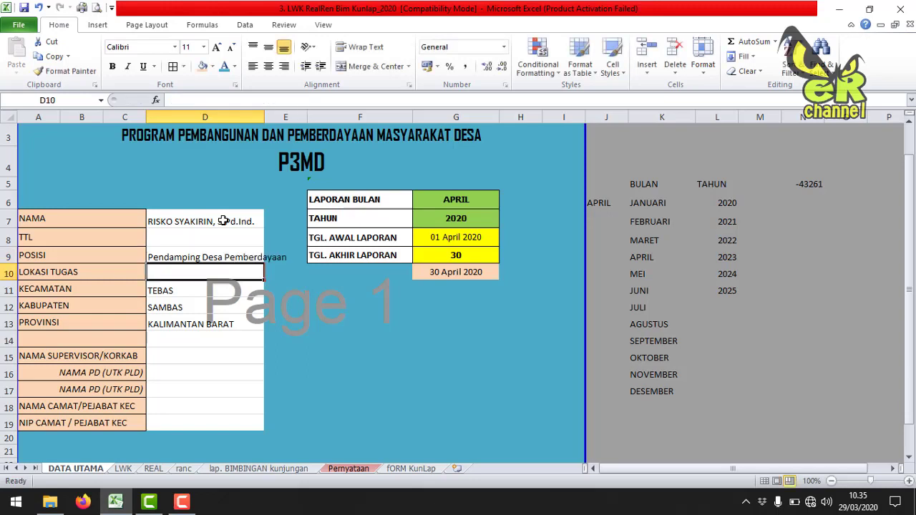
drag(264, 116, 291, 116)
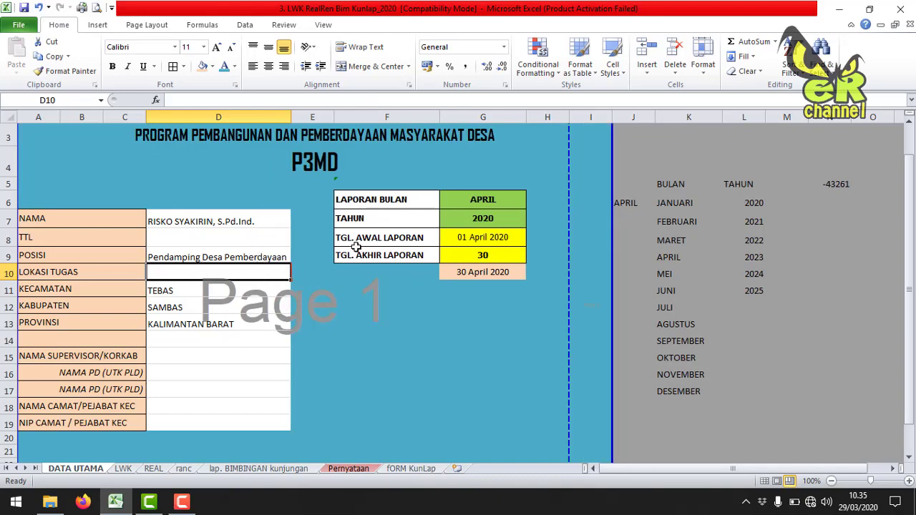
text(Kecamatan )
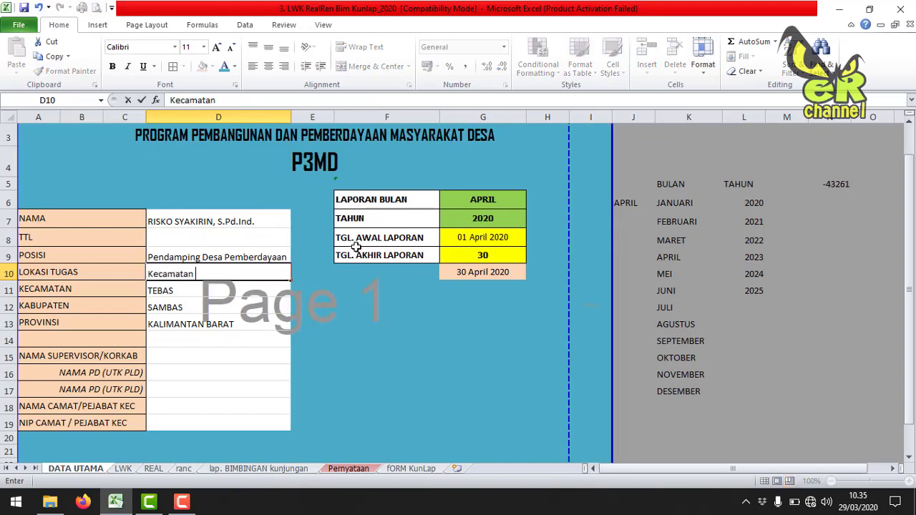
text(Tebas)
key(Return)
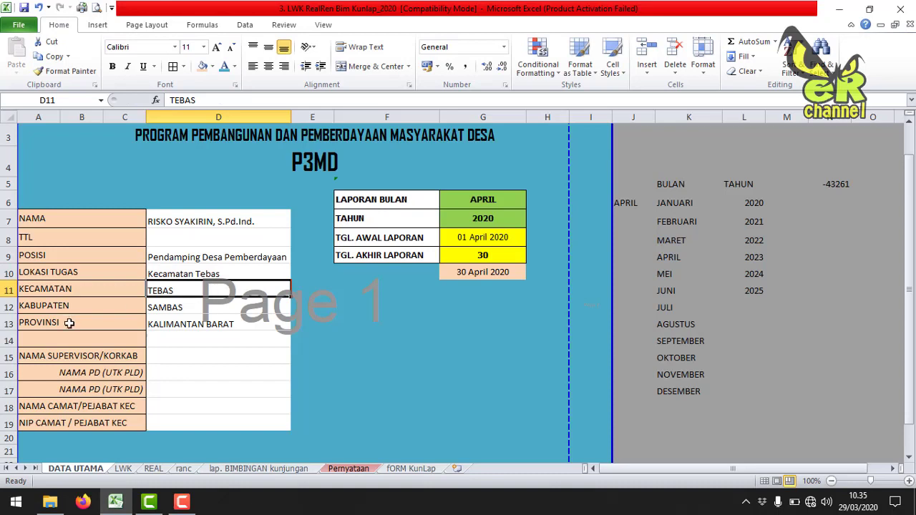
Step: Enter the supervisor's name in the NAMA SUPERVISOR/KORKAB cell D15
click(77, 356)
click(166, 357)
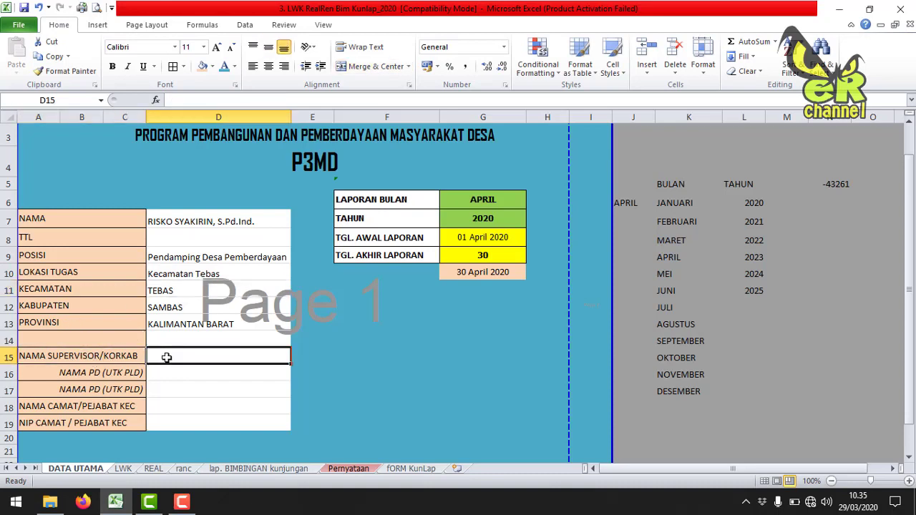
text(SOLIKI)
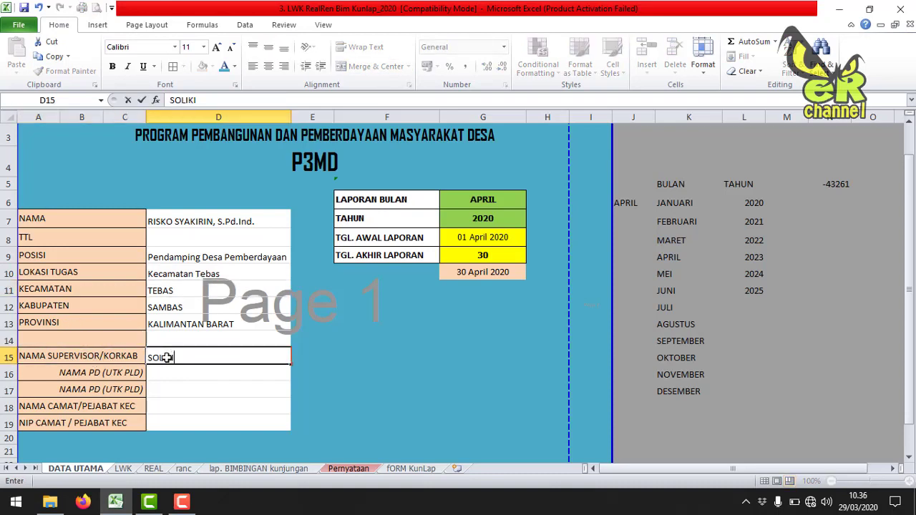
text(N, SH)
key(Return)
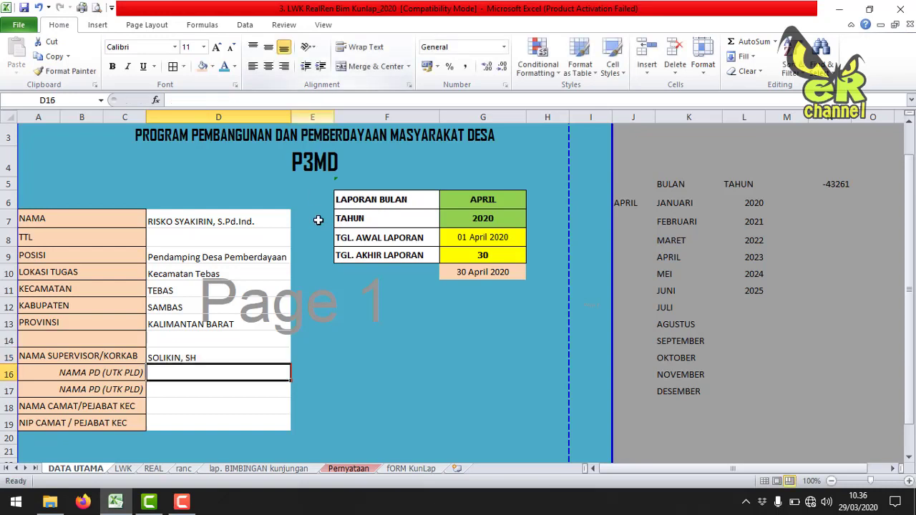
Step: Copy the Camat's name from the REAL sheet and the Camat's NIP from fORM KunLap
click(175, 406)
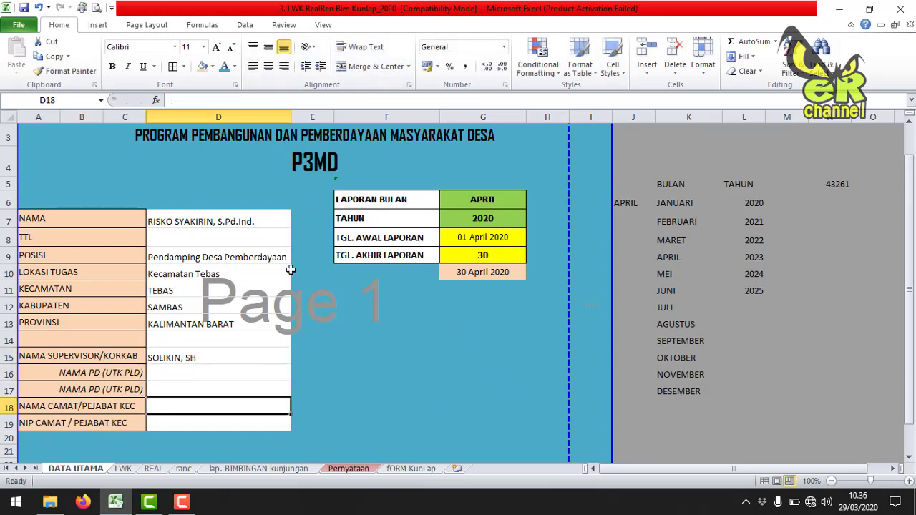
click(153, 469)
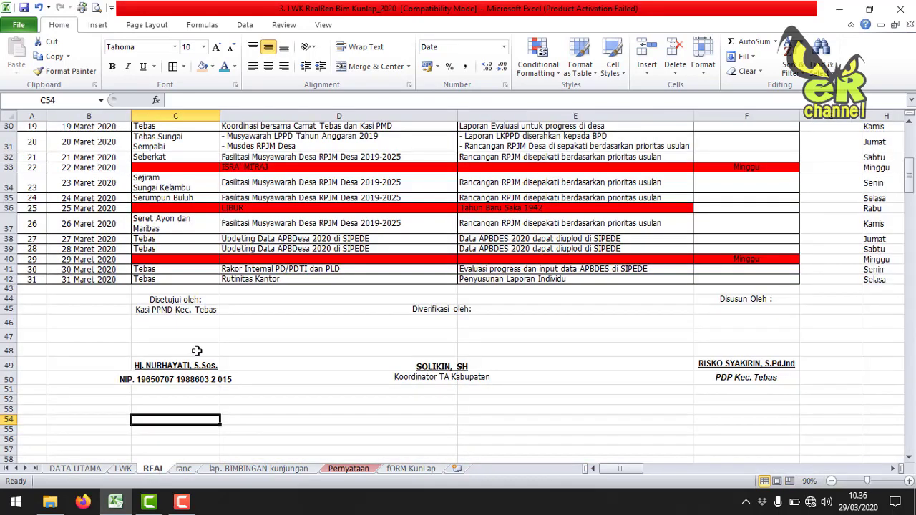
click(177, 366)
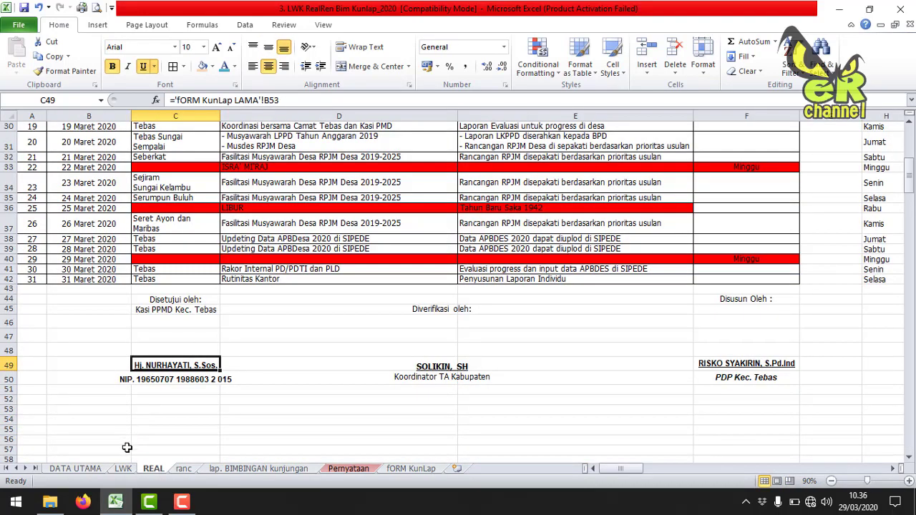
key(ctrl+Page_Up)
key(ctrl+Page_Up)
click(171, 420)
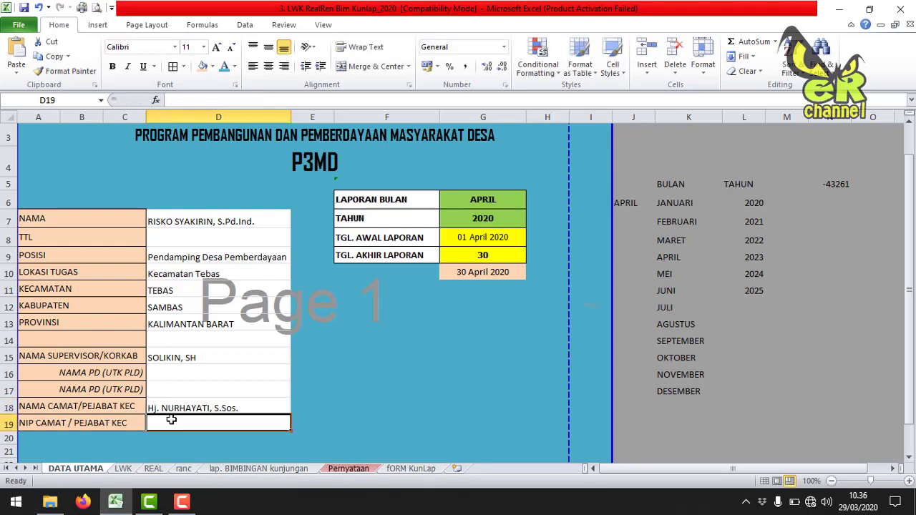
click(419, 469)
click(133, 442)
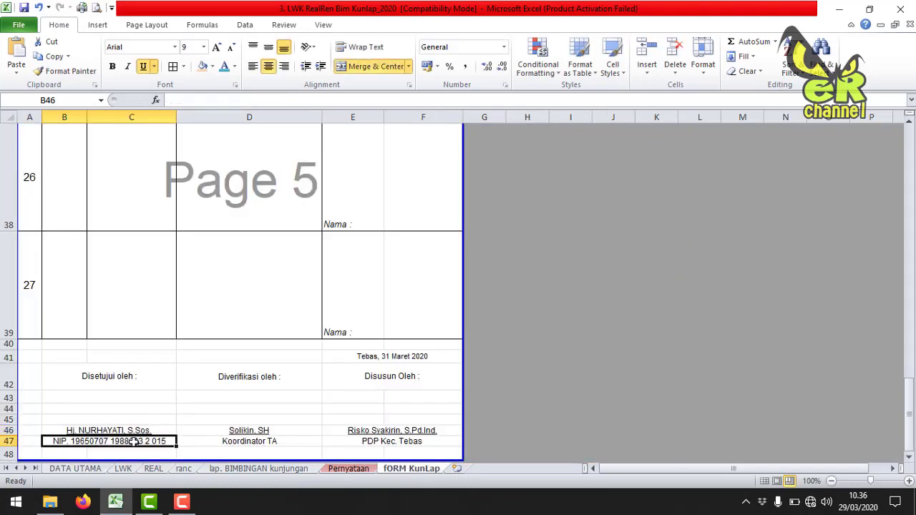
drag(290, 100, 126, 100)
key(ctrl+c)
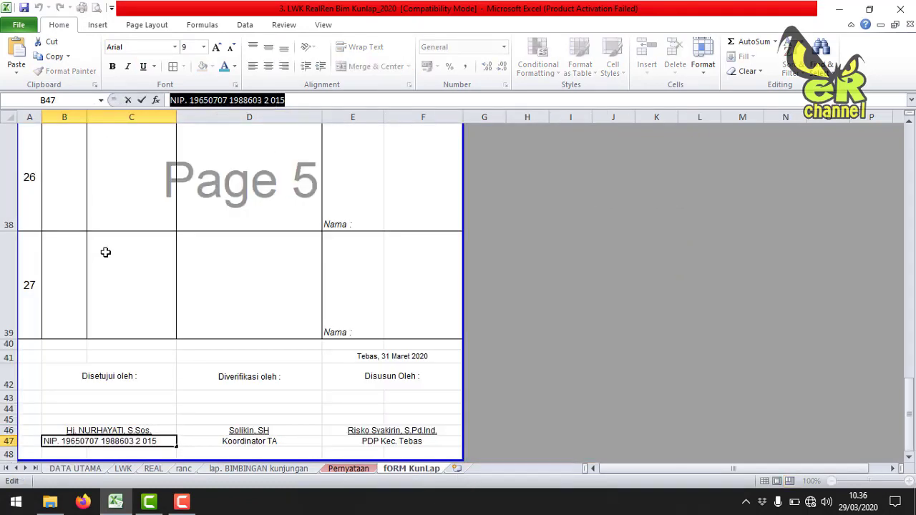
key(Escape)
key(ctrl+Page_Up)
key(ctrl+Page_Up)
key(ctrl+Page_Up)
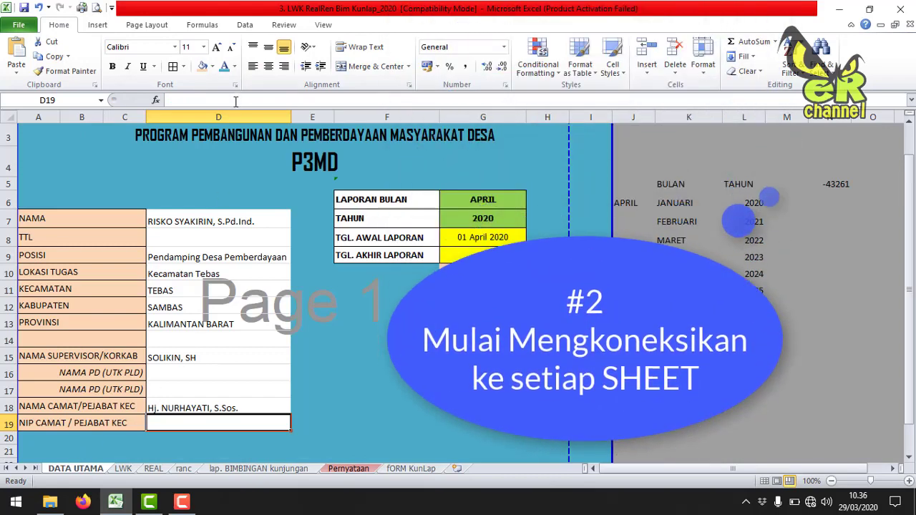
Step: Paste the Camat's NIP into DATA UTAMA cell D19
key(F2)
key(ctrl+v)
key(Return)
Step: On LWK, wrap AD18's place-name link as =PROPER('DATA UTAMA'!D11&", ")
key(ctrl+Page_Down)
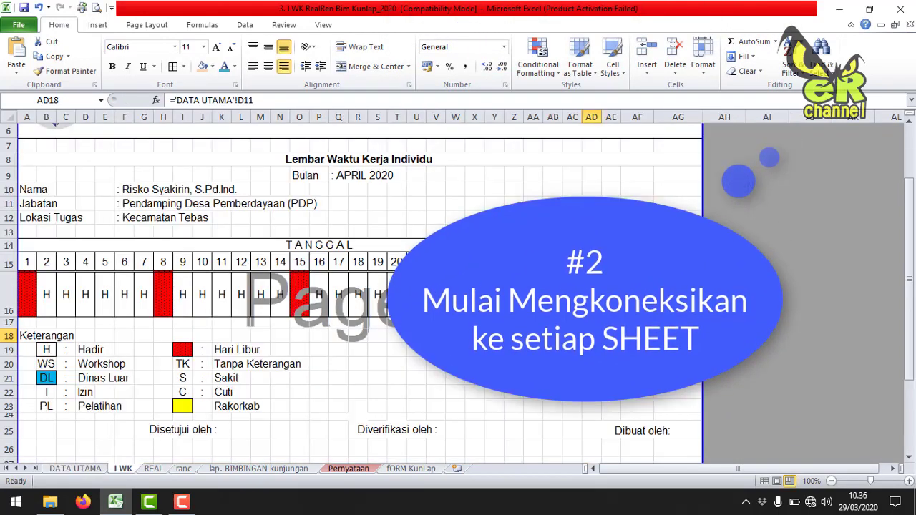
click(174, 100)
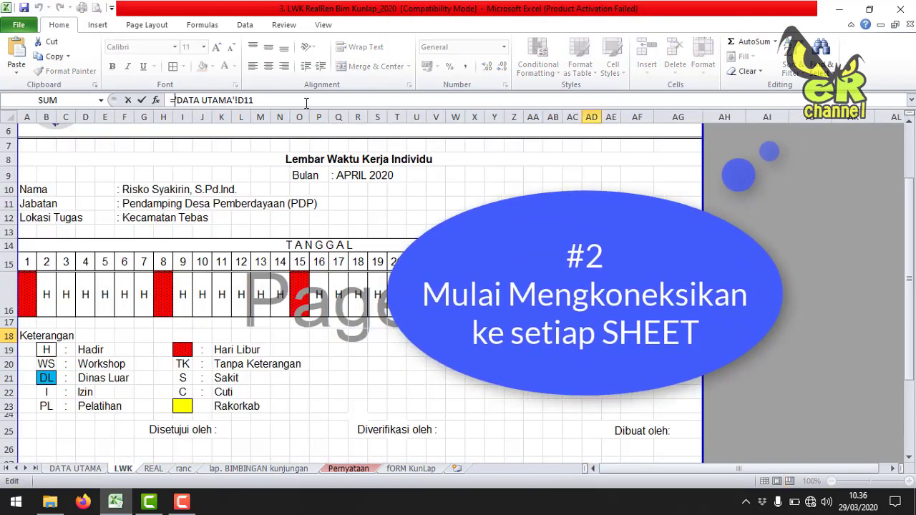
text(PRO)
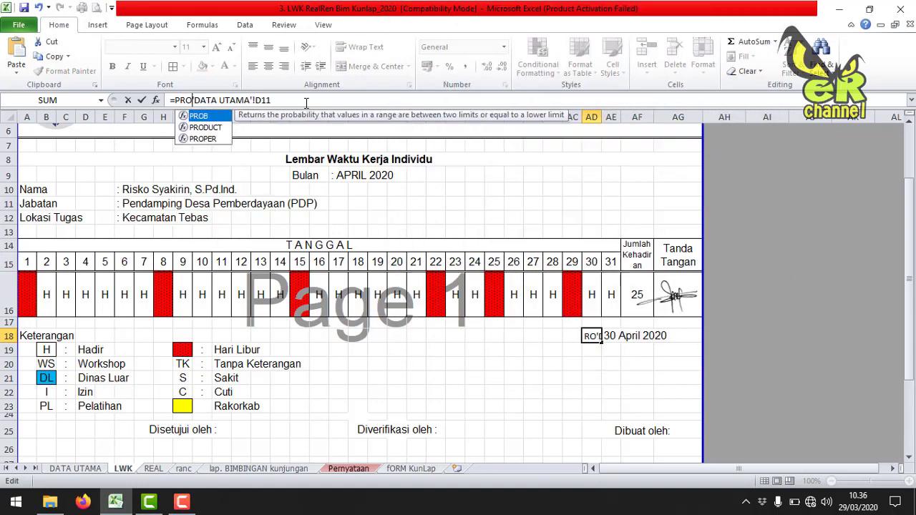
text(PER()
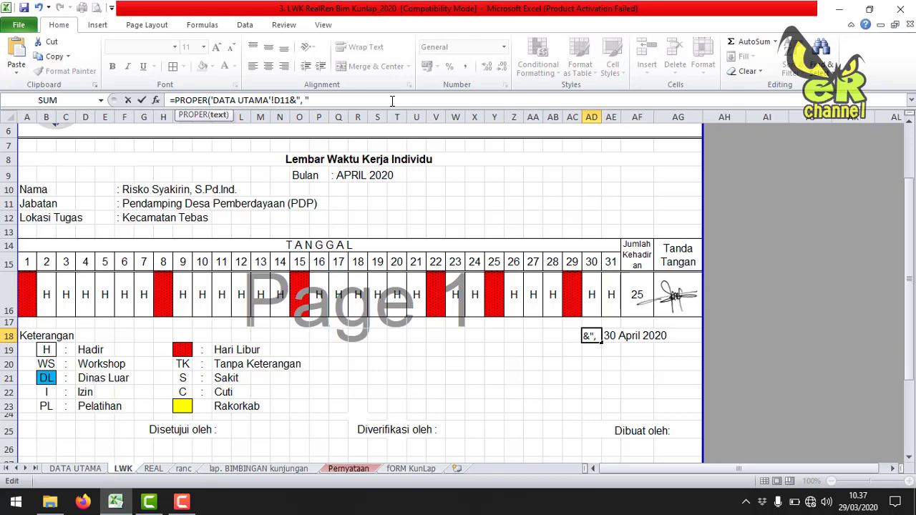
text(")
key(Return)
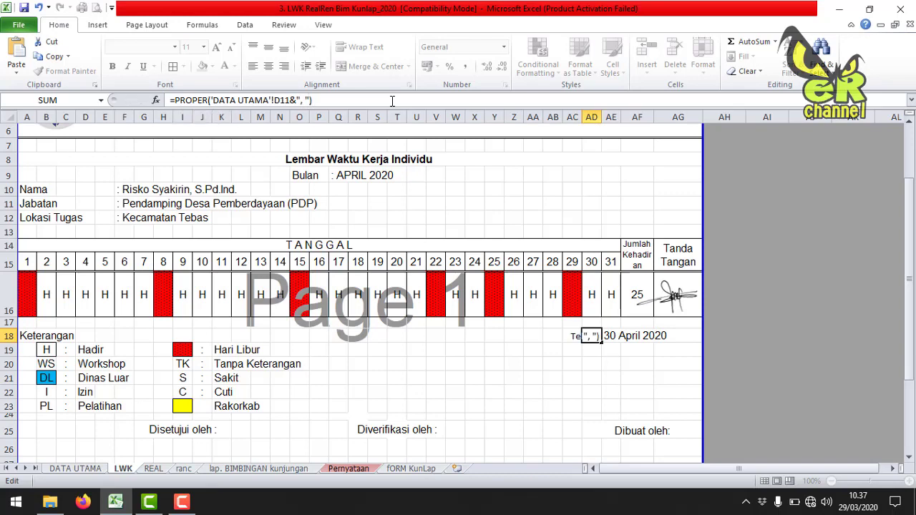
Step: Format the "Tebas," date-line cell AD18 in Arial, size 12
click(611, 335)
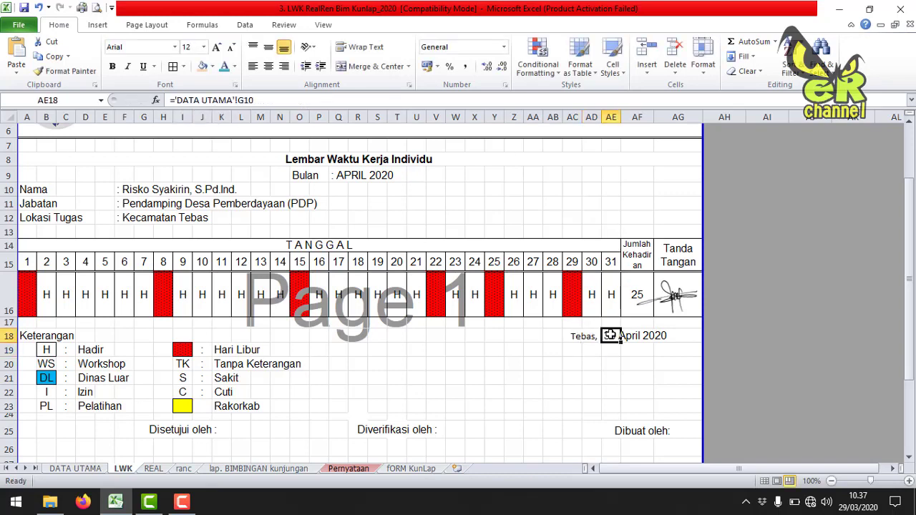
click(591, 336)
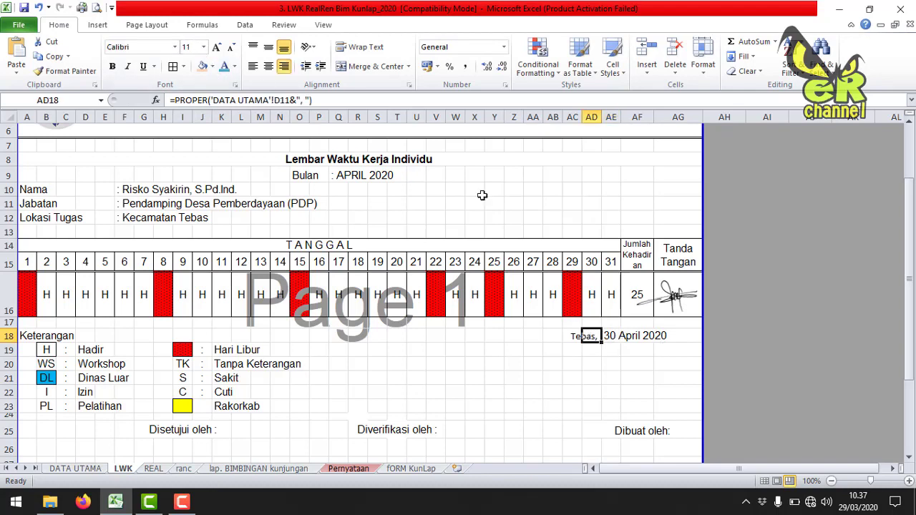
click(204, 47)
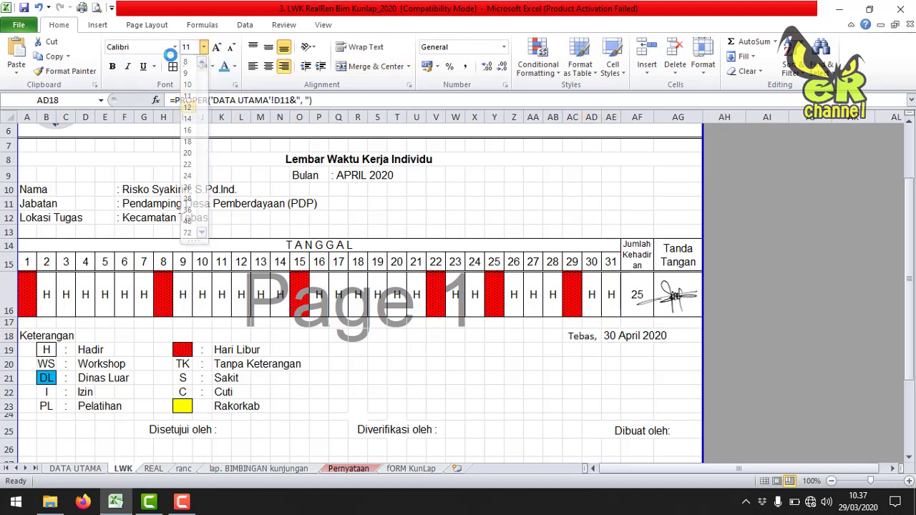
click(190, 108)
click(174, 46)
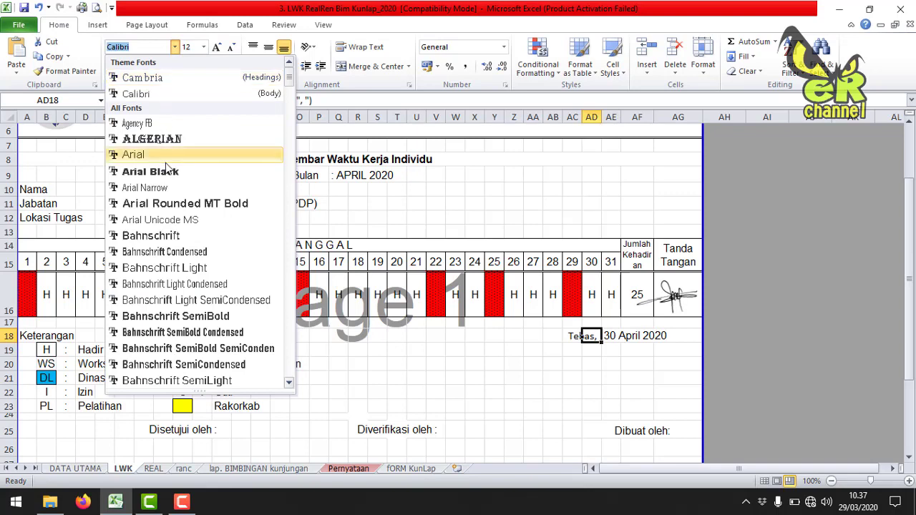
click(133, 155)
click(125, 203)
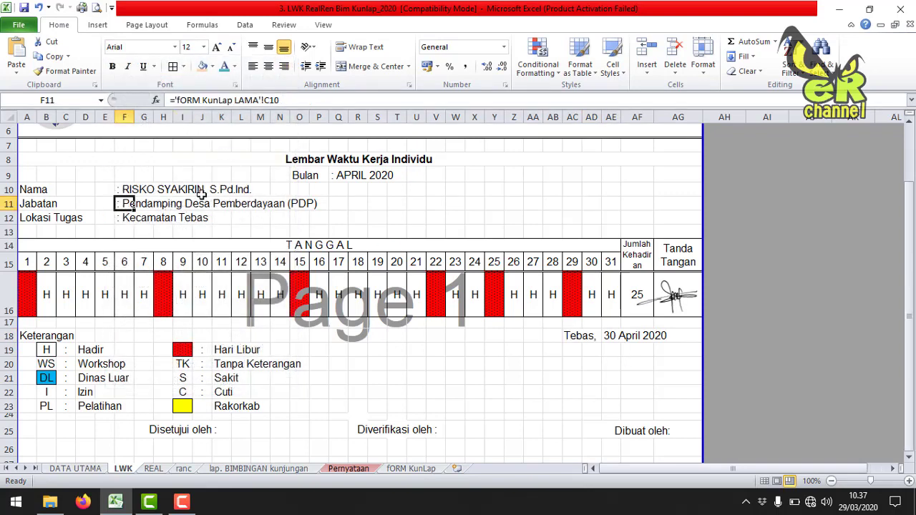
Step: Link LWK's Jabatan cell F11 to the position in DATA UTAMA D9
text(=": "&)
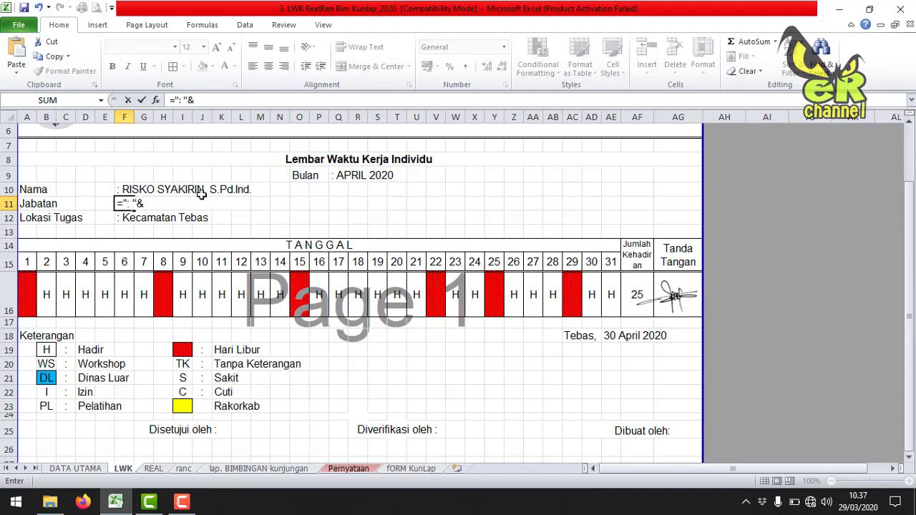
click(76, 468)
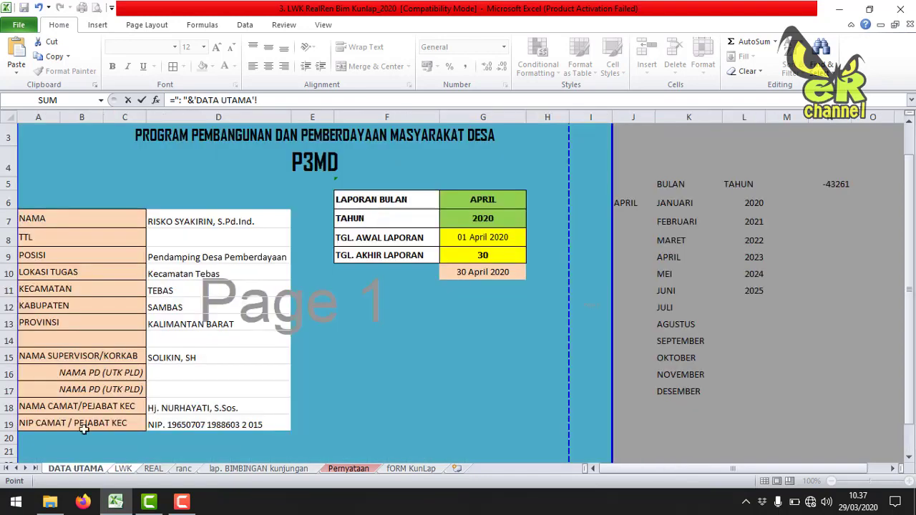
click(179, 256)
key(Return)
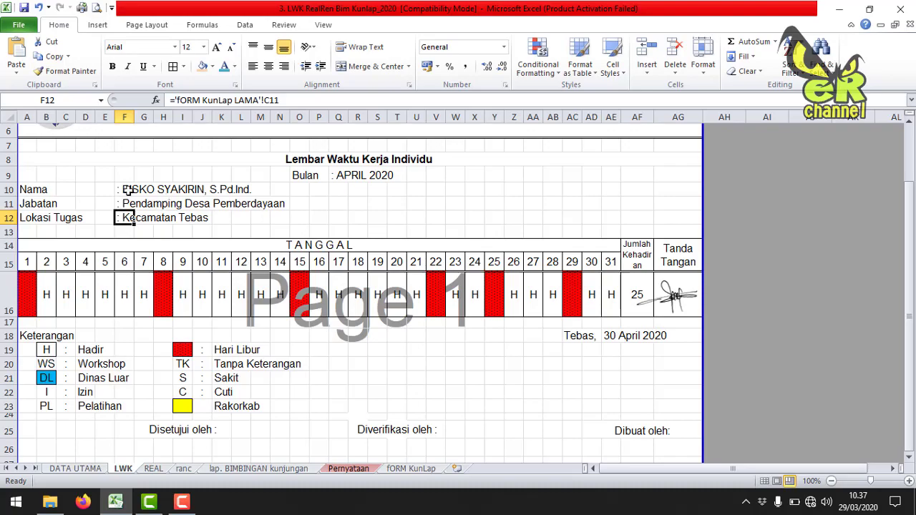
Step: Set Lokasi Tugas F12 to =": "&'DATA UTAMA'!D11, fixing the colon spacing
text(=)
text(" :")
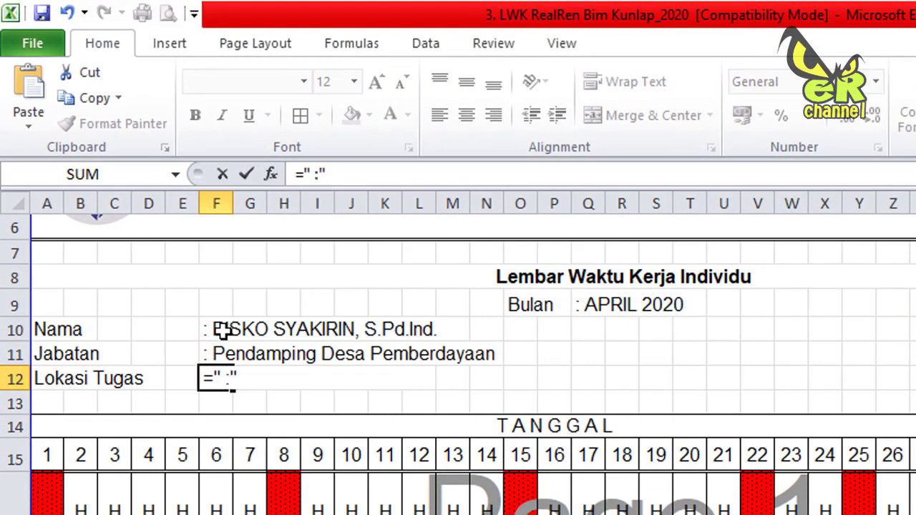
text(&)
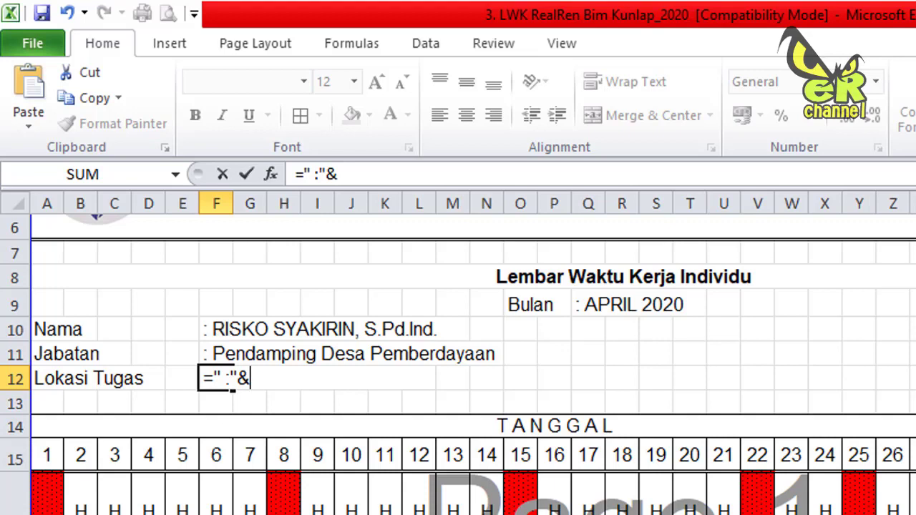
click(221, 380)
key(Delete)
key(ctrl+Page_Up)
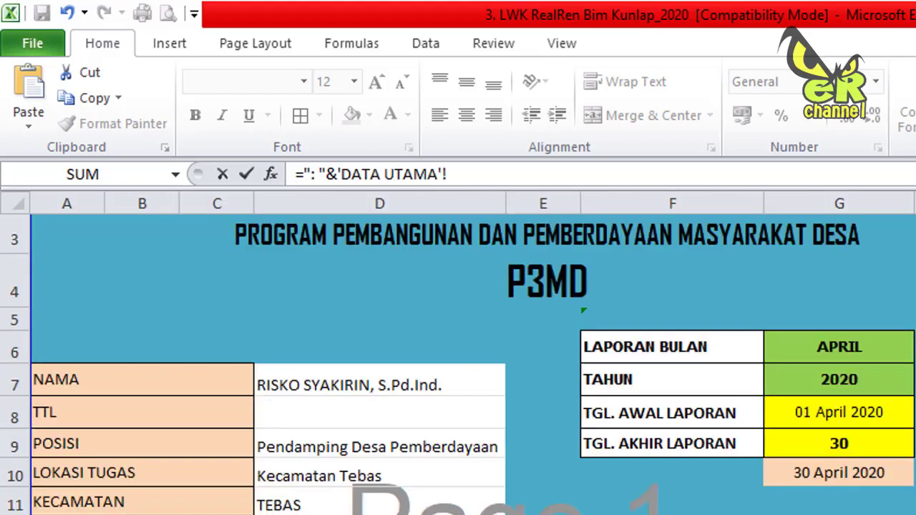
click(277, 505)
key(Return)
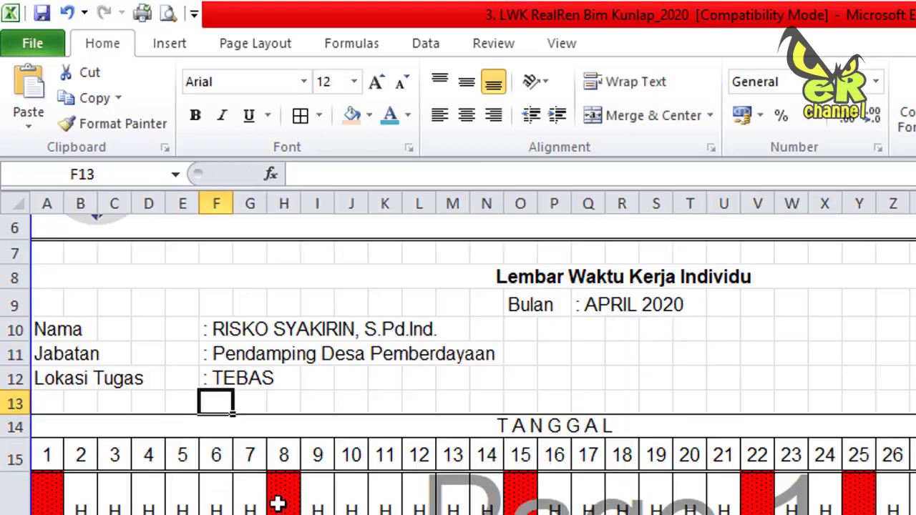
Step: Recheck the Jabatan formula, then begin editing DATA UTAMA's position text in D9
click(222, 351)
key(ctrl+Page_Up)
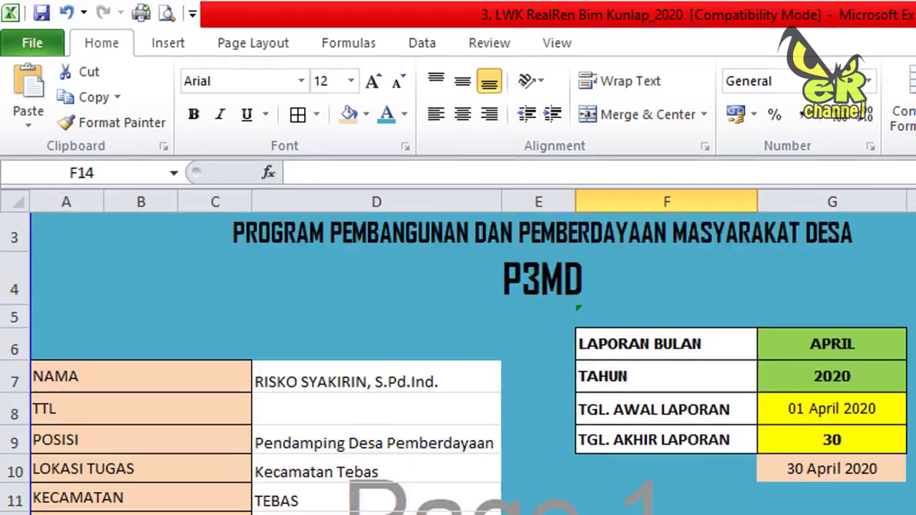
click(217, 321)
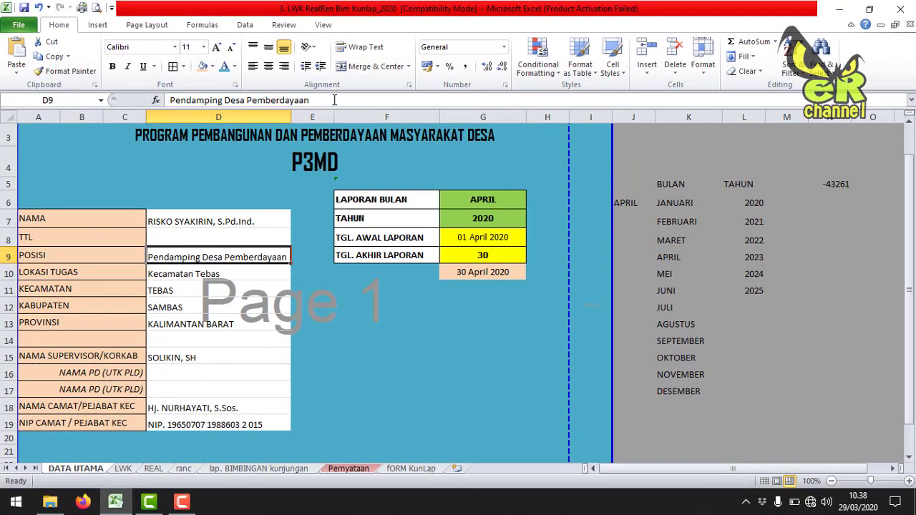
click(333, 99)
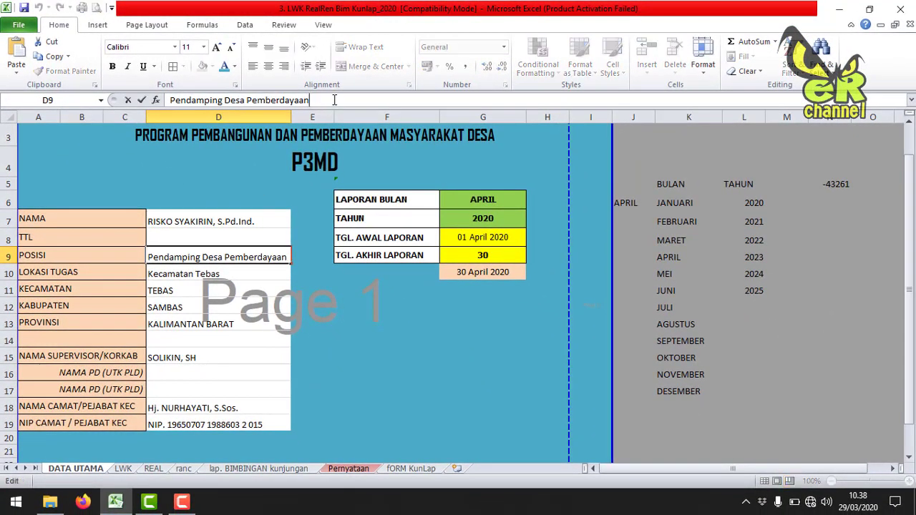
Step: Append (PDP) to the position entry, making it Pendamping Desa Pemberdayaan (PDP)
text(()
text(dp))
key(Return)
key(ctrl+Page_Down)
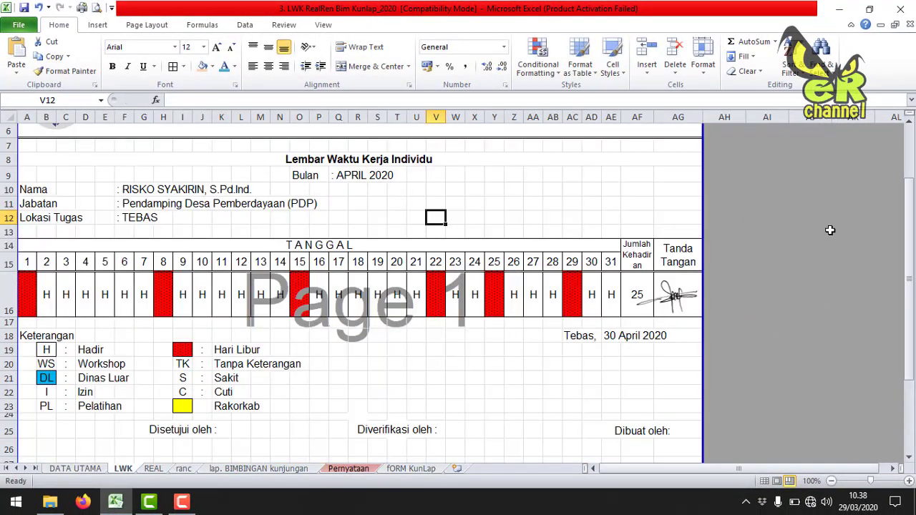
Step: Link the Camat's name in LWK's signature block to DATA UTAMA cell D18
drag(910, 240, 912, 252)
click(174, 413)
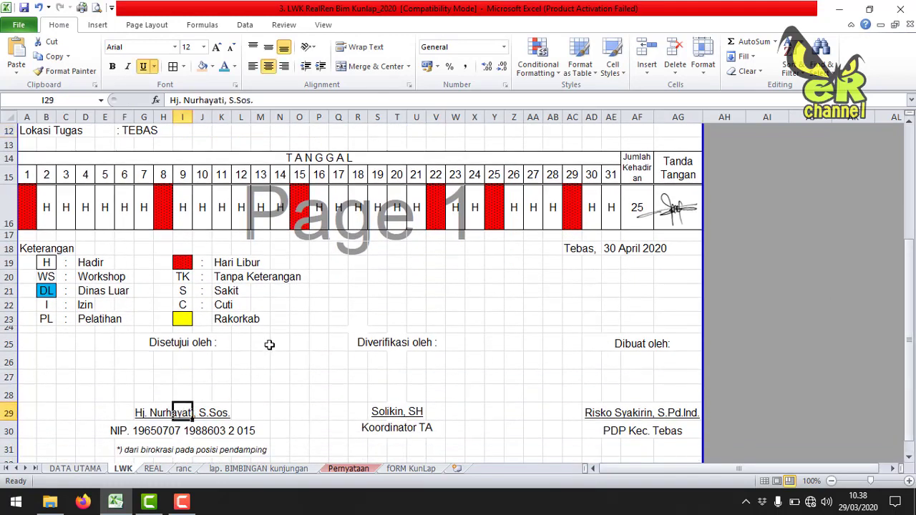
text(=)
click(72, 469)
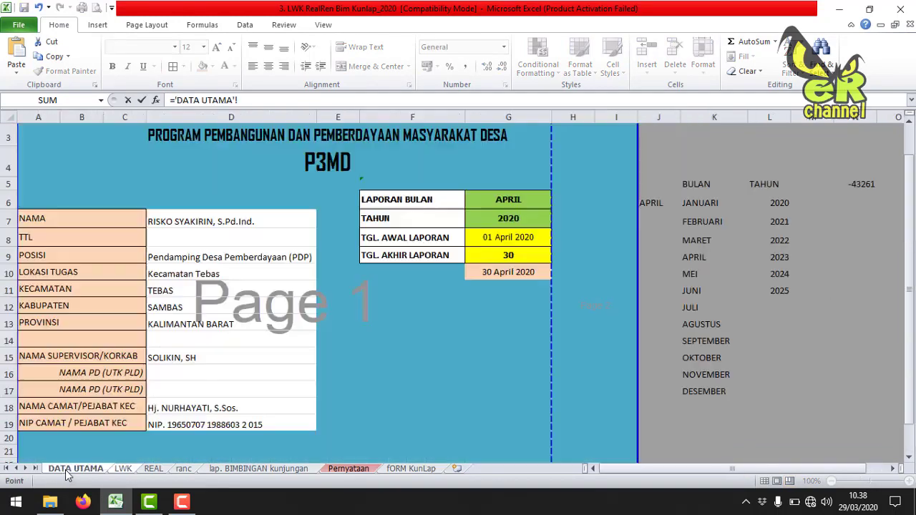
click(167, 408)
key(Return)
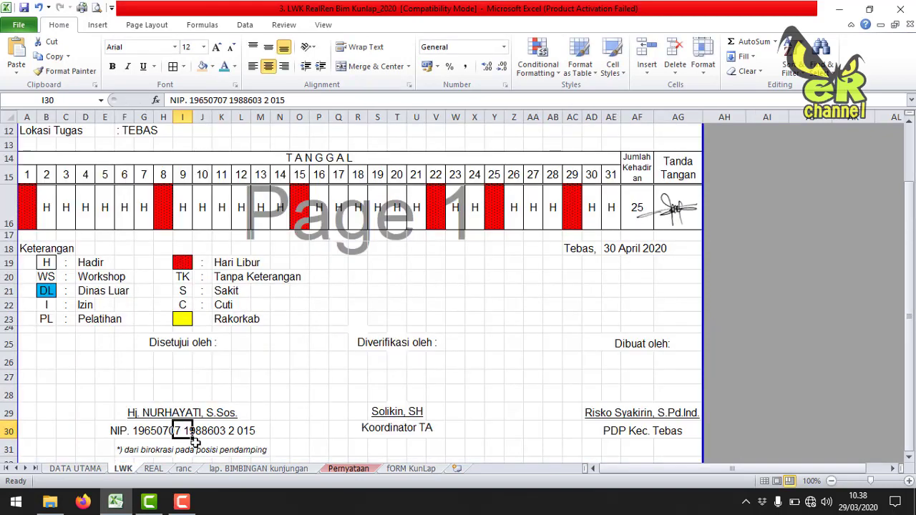
click(89, 470)
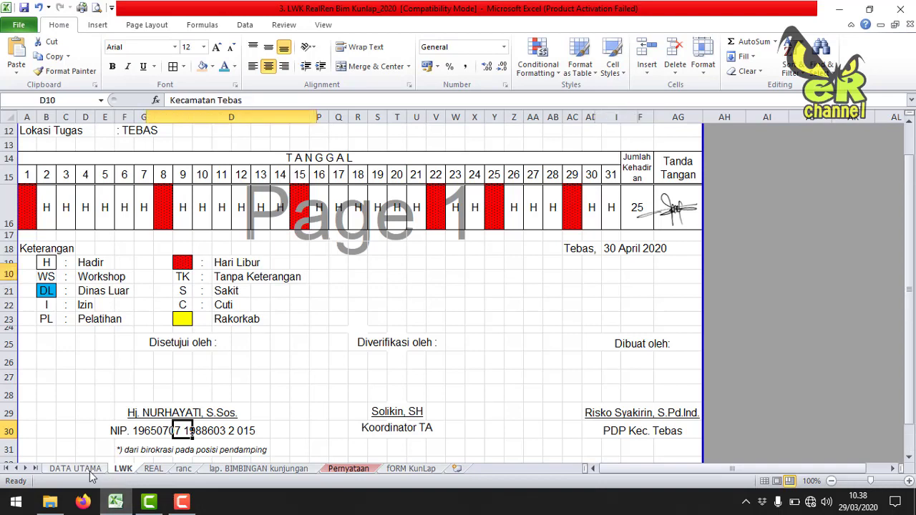
click(183, 407)
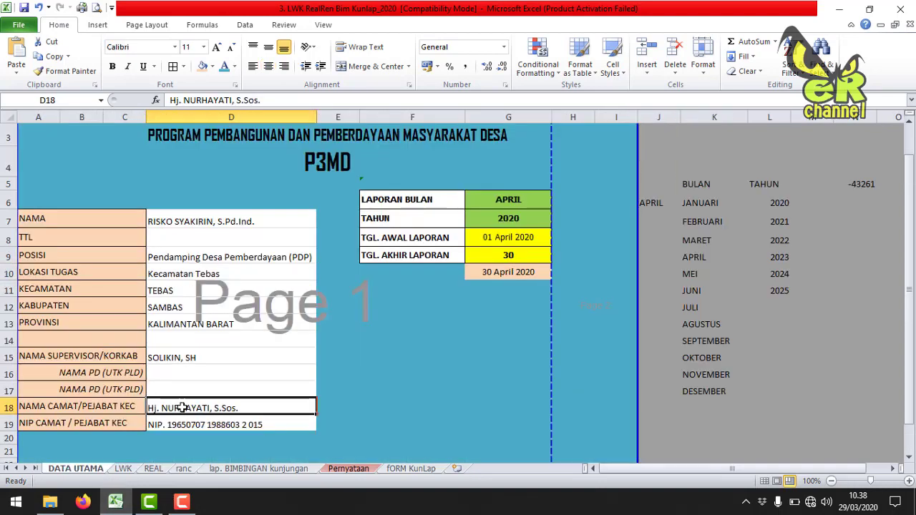
Step: Define the workbook name CAMAT for the Camat's name cell D18
right_click(182, 407)
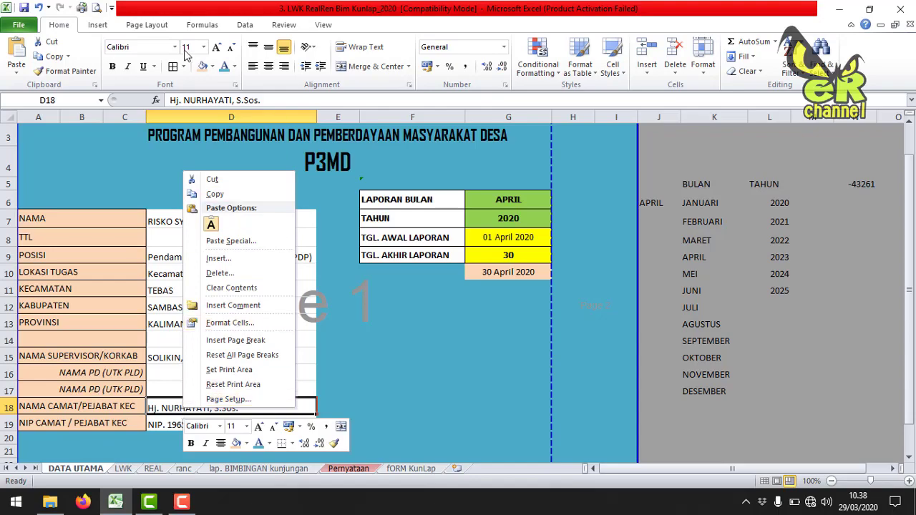
click(202, 24)
click(399, 73)
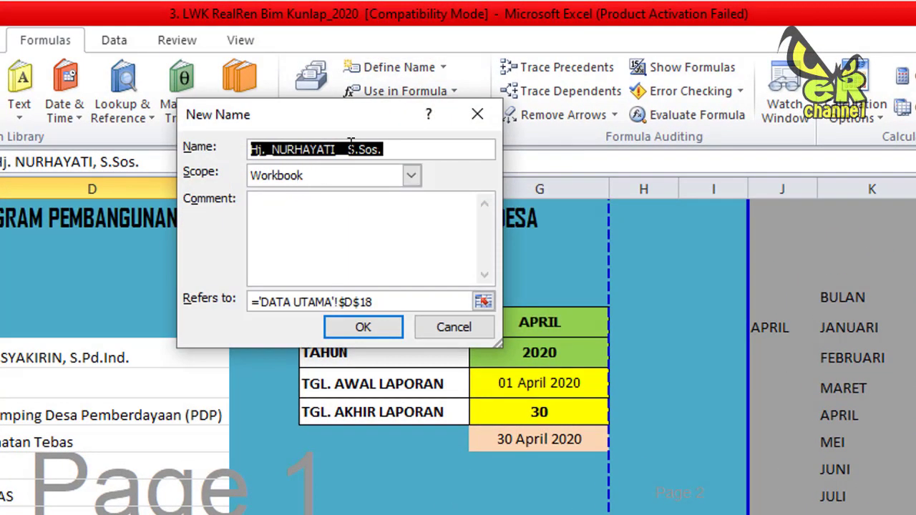
key(BackSpace)
text(CAMAT)
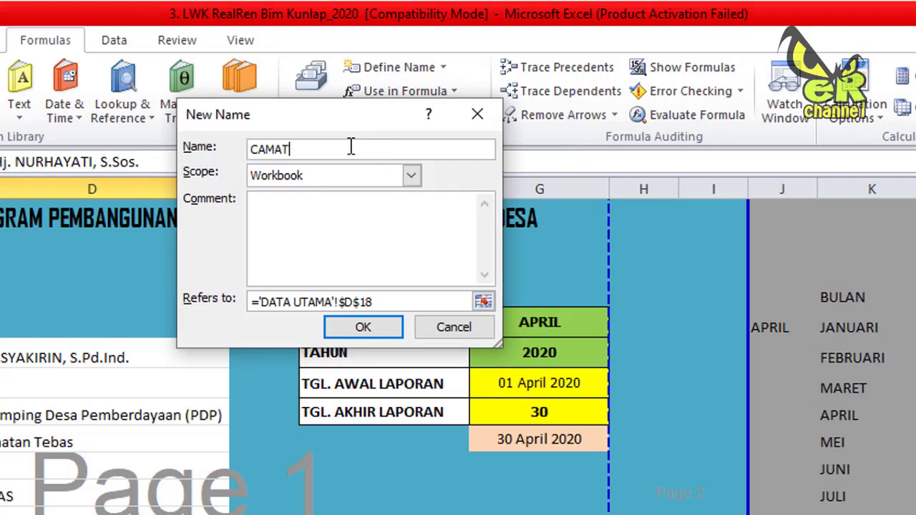
click(362, 326)
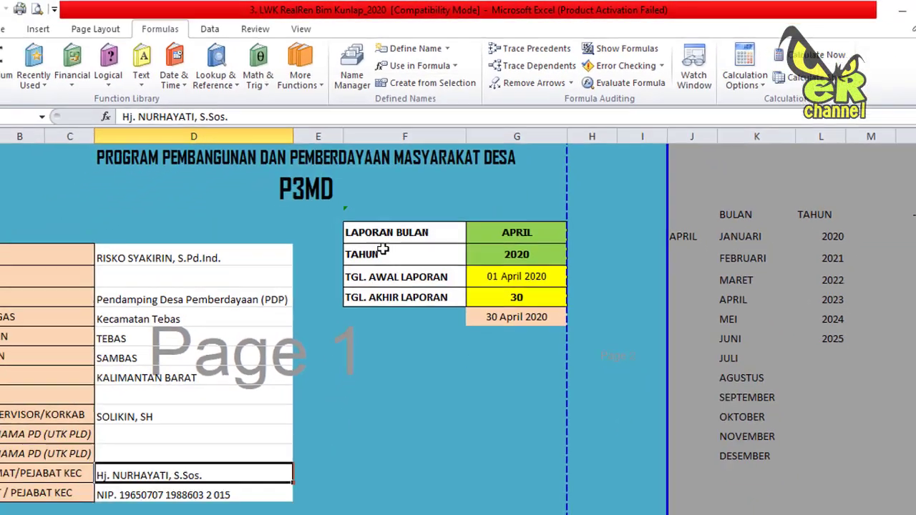
Step: Name the Camat's NIP cell D19 NIP_CAMAT, correcting the invalid name with a space
click(207, 424)
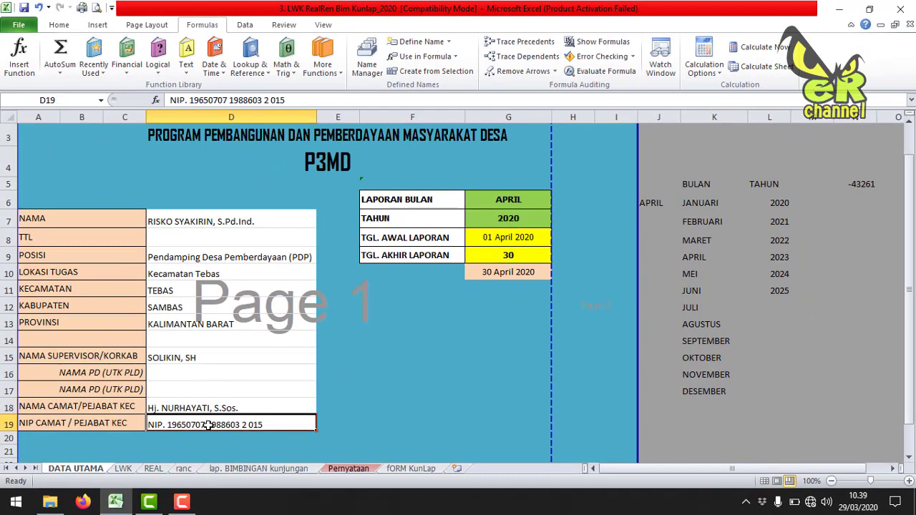
click(419, 42)
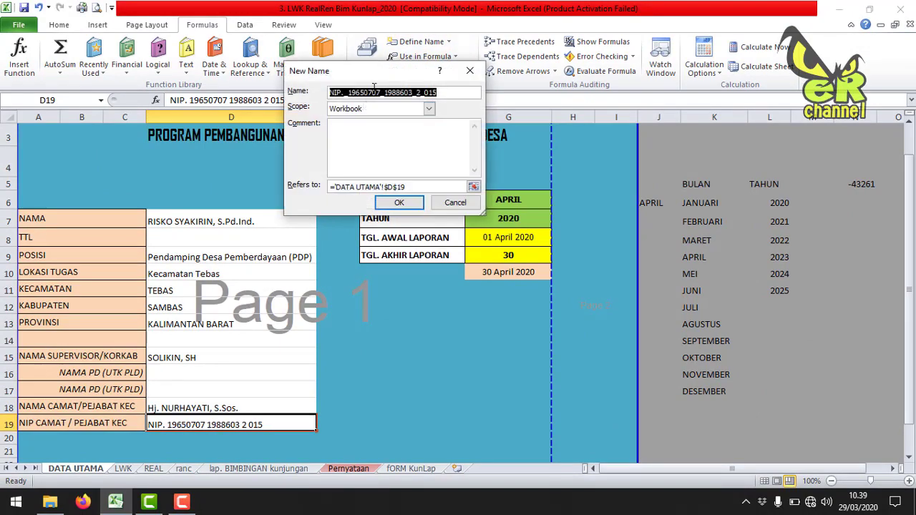
text(NIP CAMA)
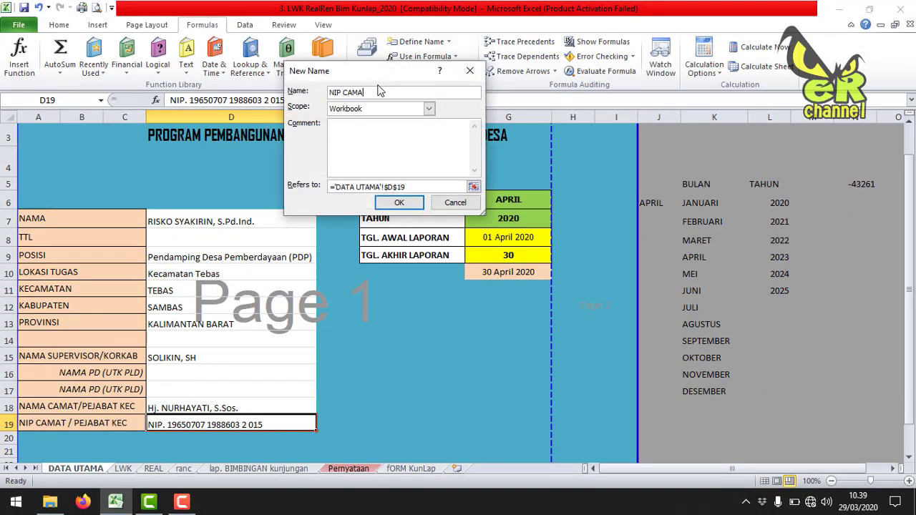
text(T)
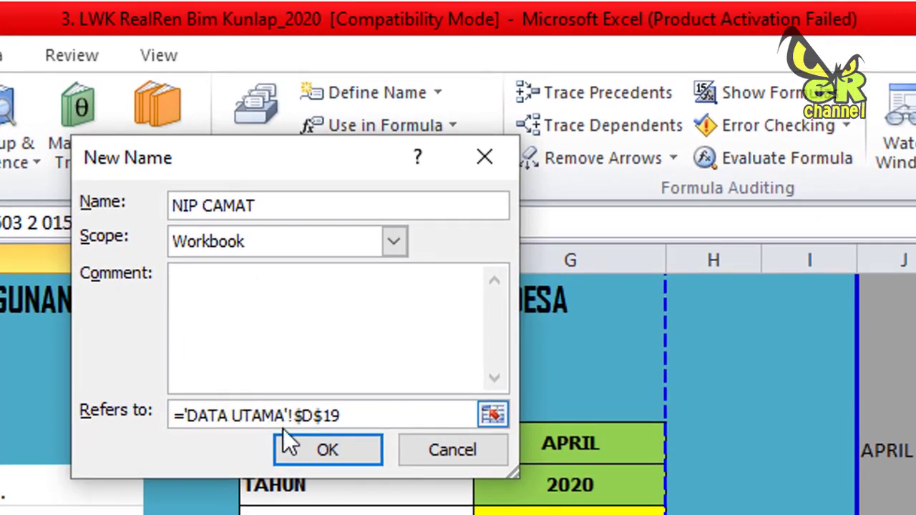
click(287, 438)
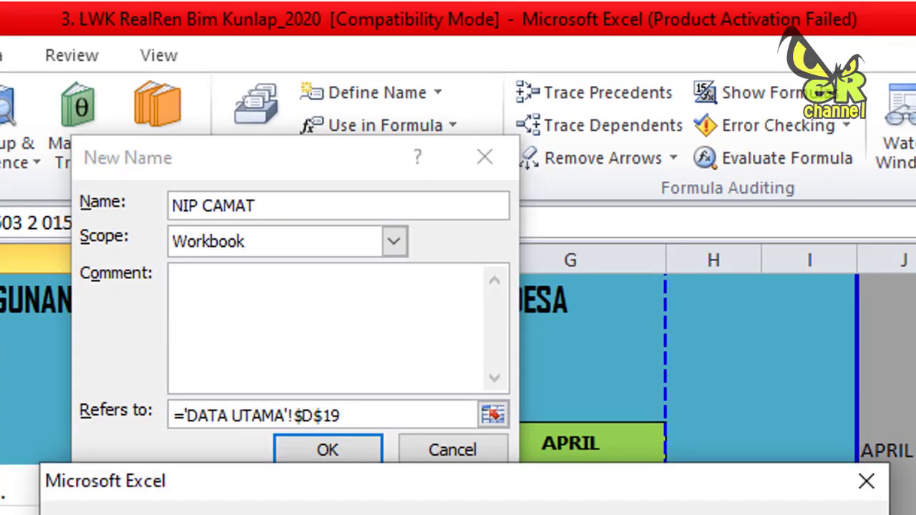
key(Return)
click(204, 205)
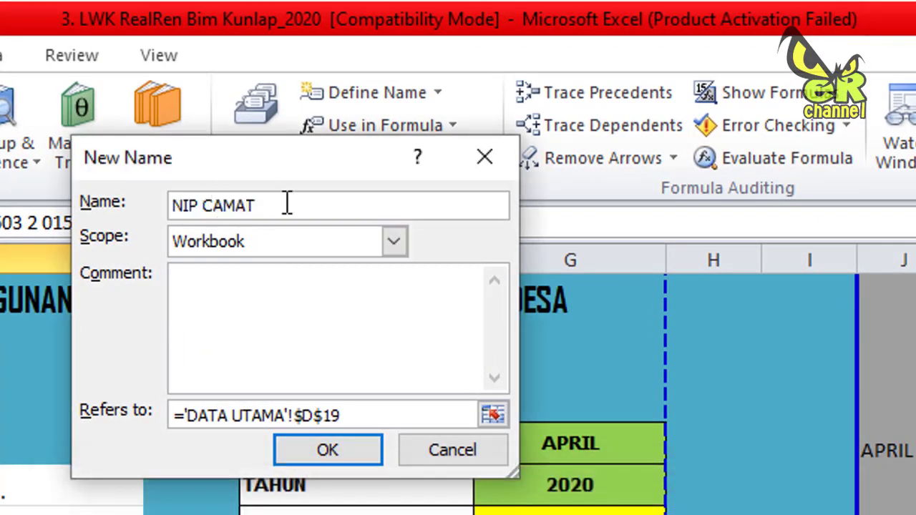
key(BackSpace)
text(_)
click(320, 451)
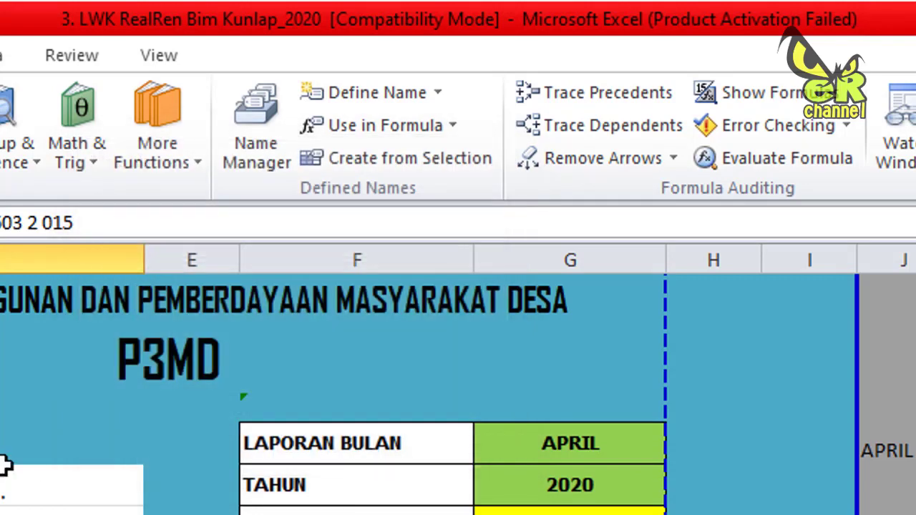
Step: Define names KORKAB for supervisor cell D15 and KEC for kecamatan cell D11
click(4, 480)
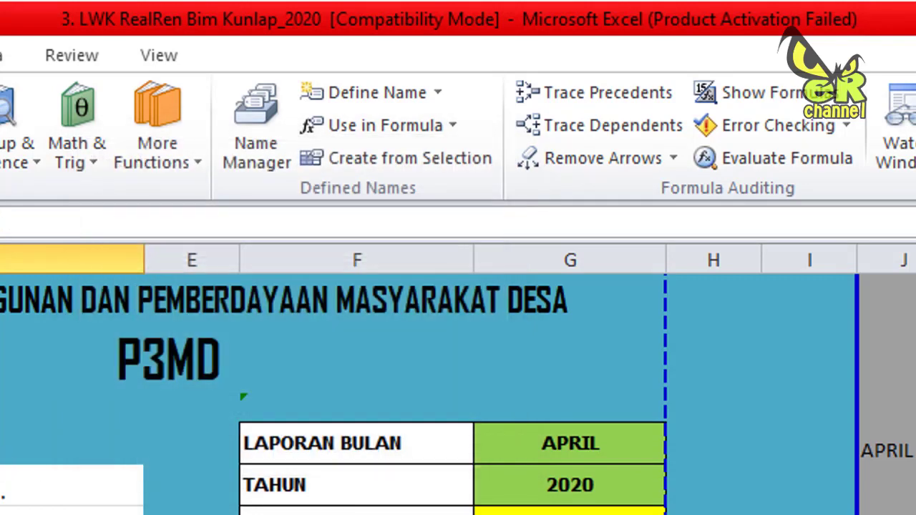
click(338, 97)
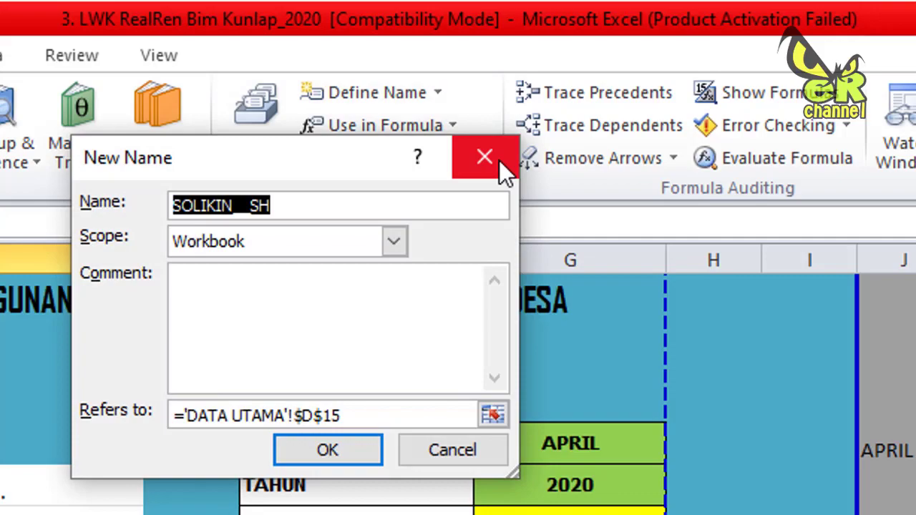
text(KORKAB)
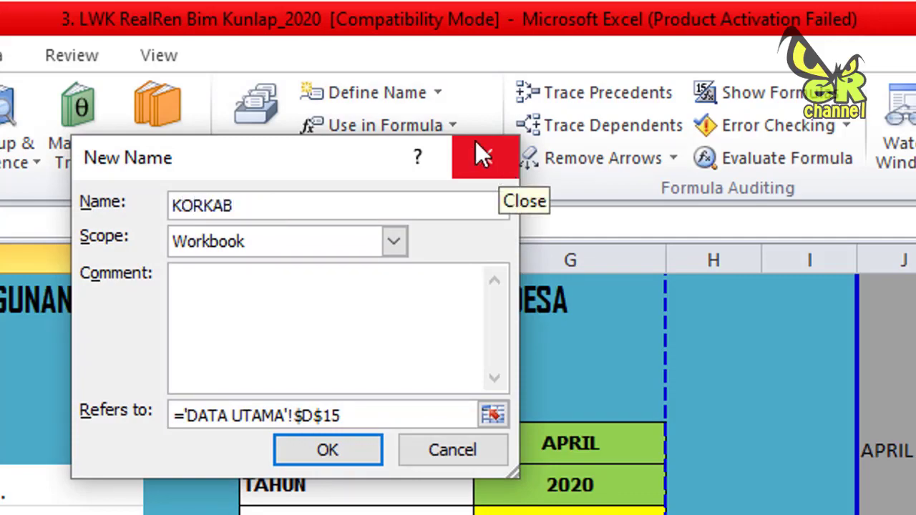
click(312, 451)
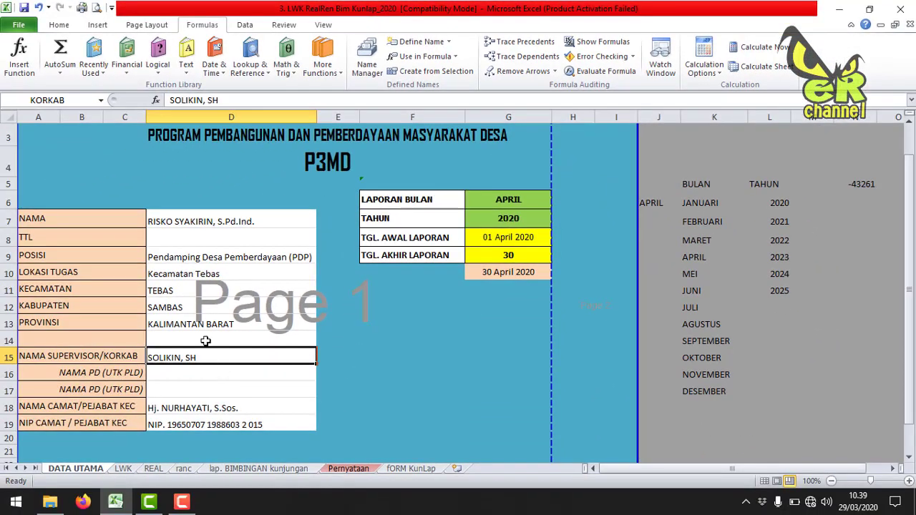
click(196, 326)
click(188, 291)
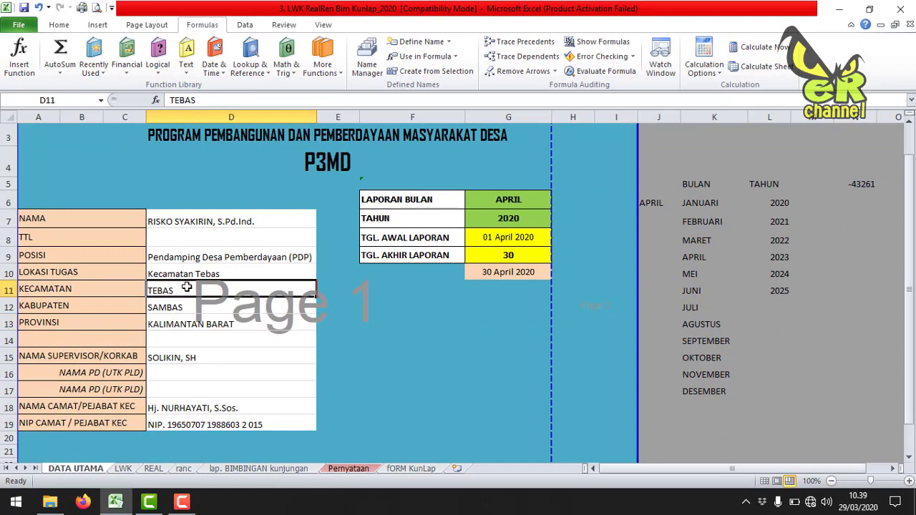
click(402, 42)
text(KEC)
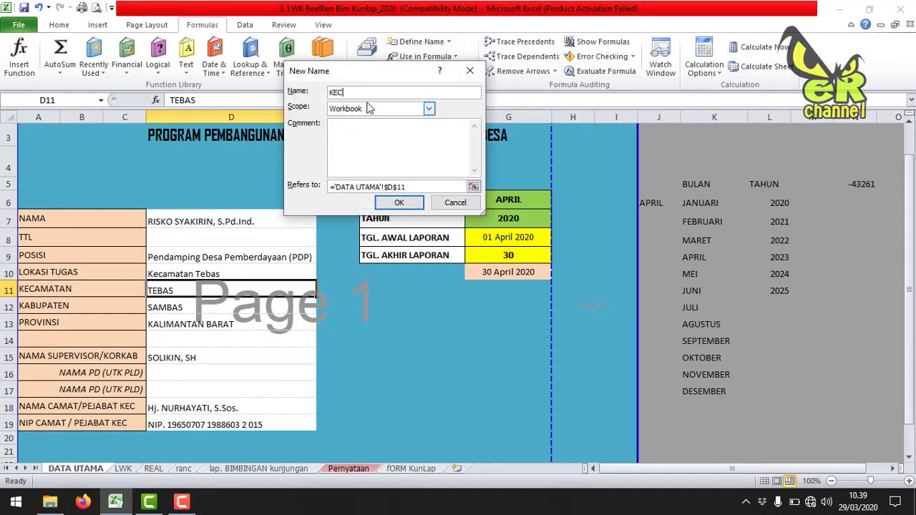
click(399, 202)
Step: Define names KAB for kabupaten cell D12 and PROV for provinsi cell D13
click(198, 307)
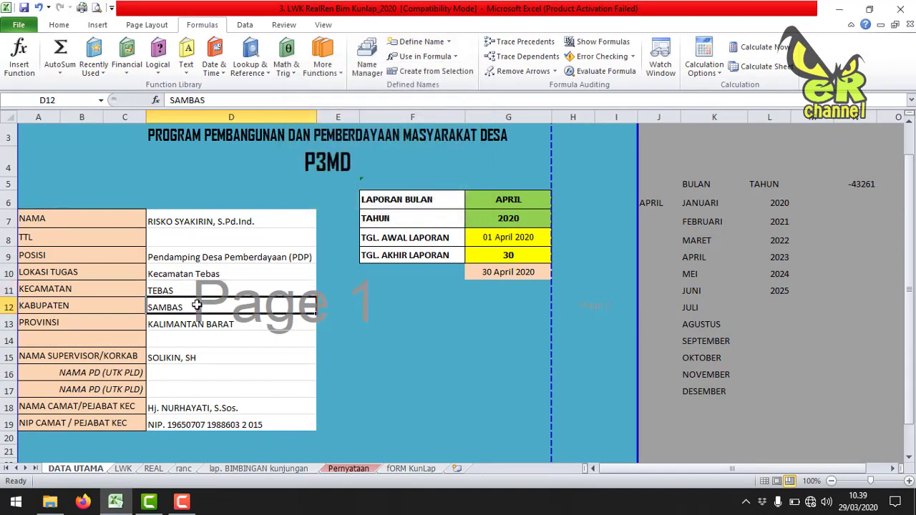
click(402, 42)
text(KAB)
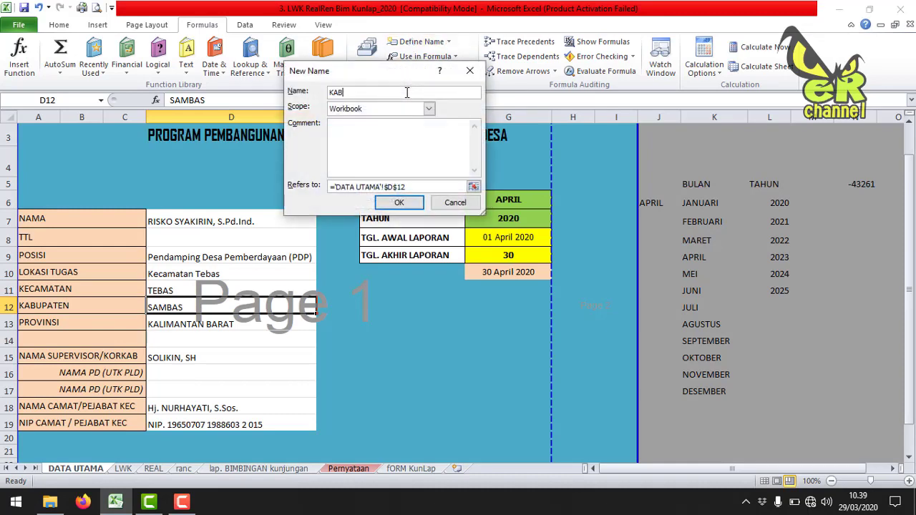
click(399, 202)
click(203, 318)
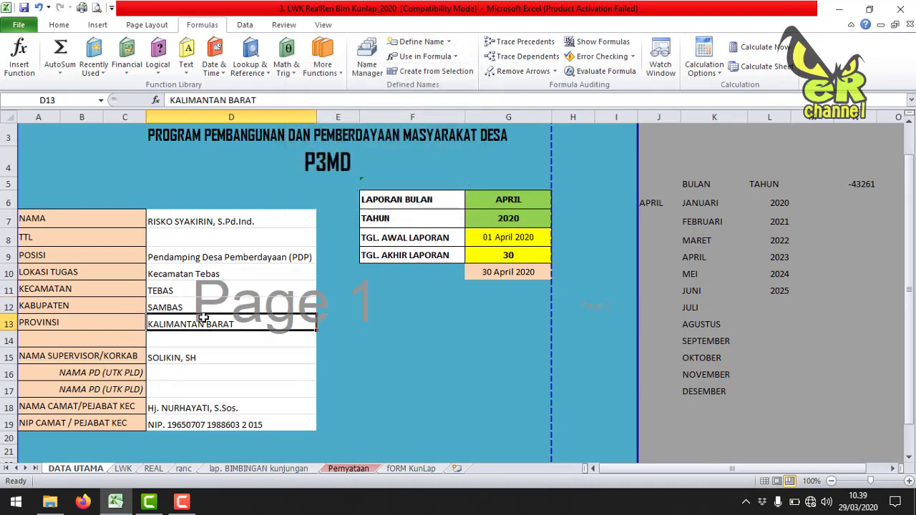
click(415, 43)
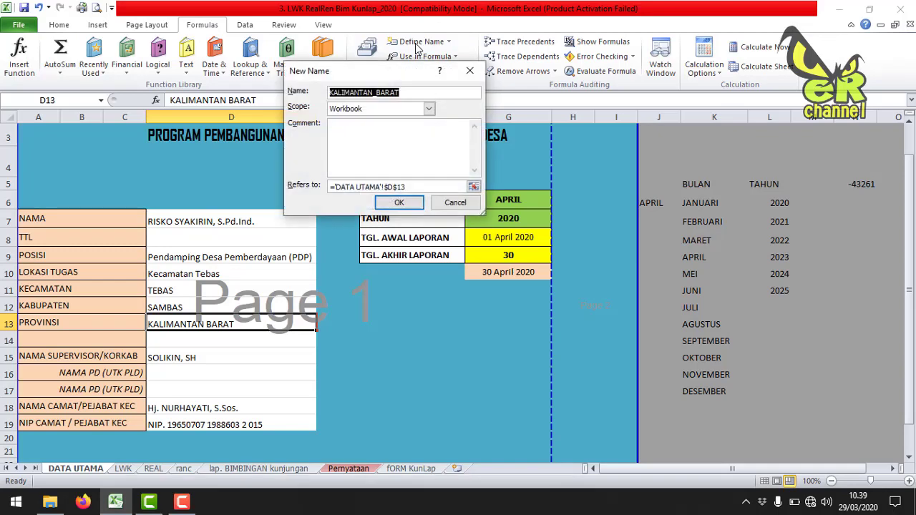
text(PROV)
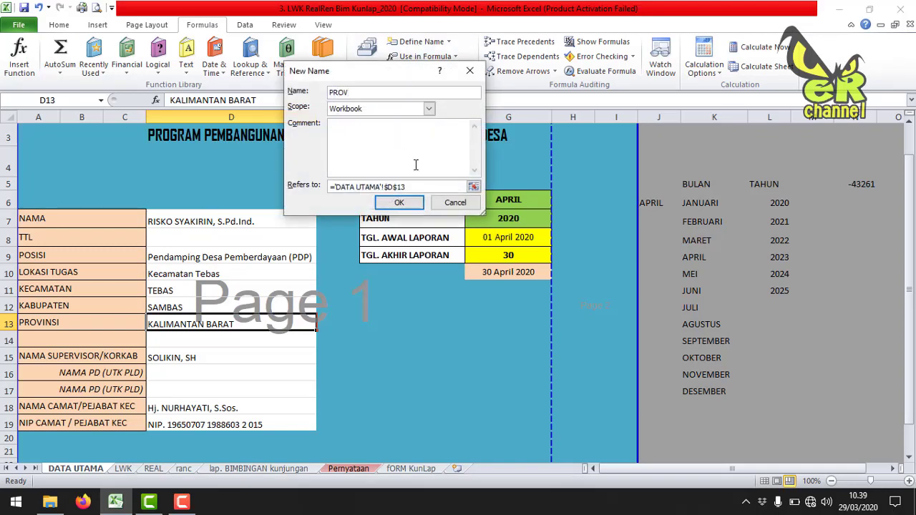
click(398, 203)
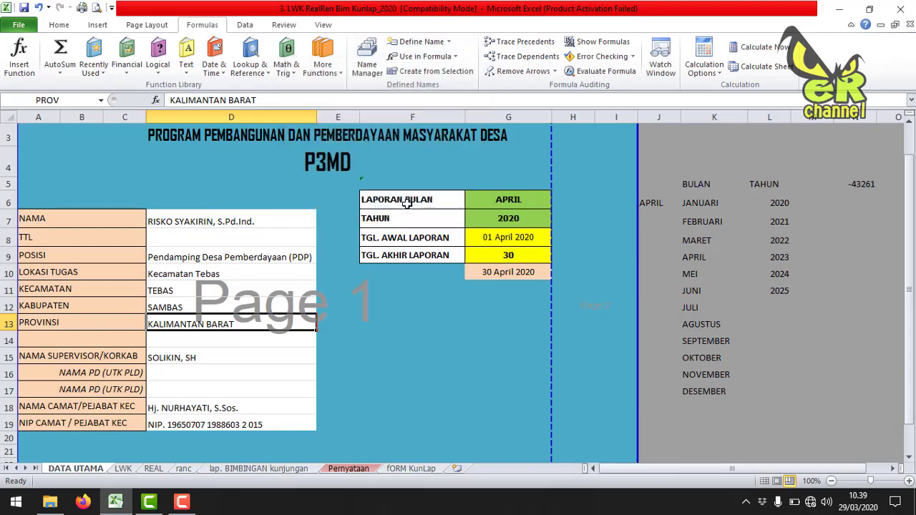
click(179, 275)
click(186, 214)
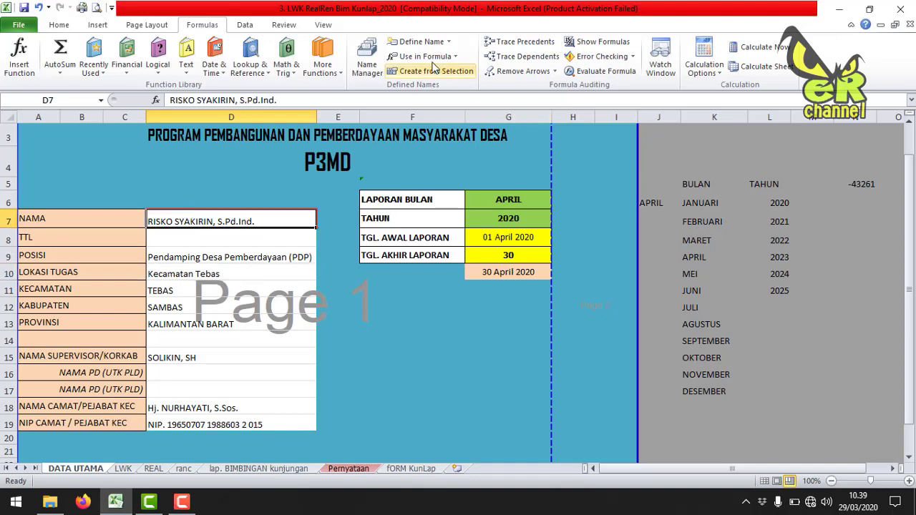
Step: Name DATA UTAMA cell D7 NAMA_PD_PLD and cell D8 TTL_PD
click(422, 41)
text(NAMA_PD)
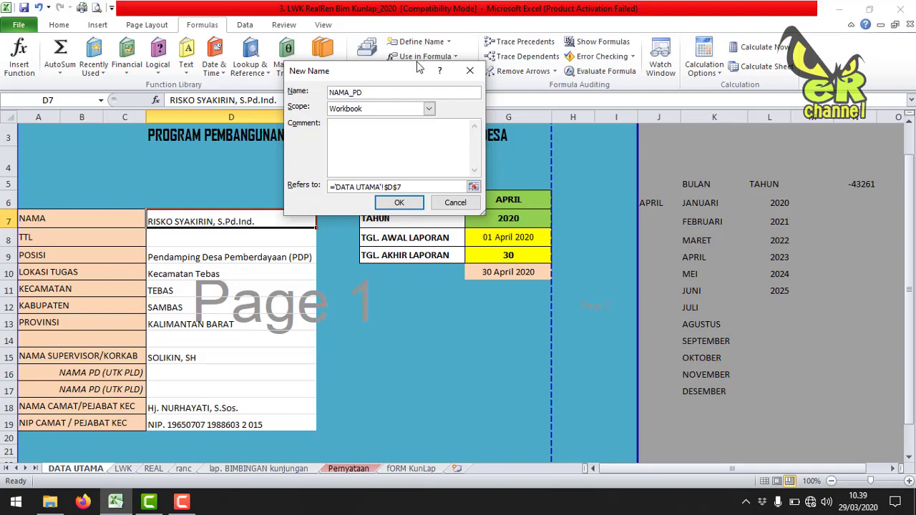
text(LD)
click(398, 203)
click(195, 238)
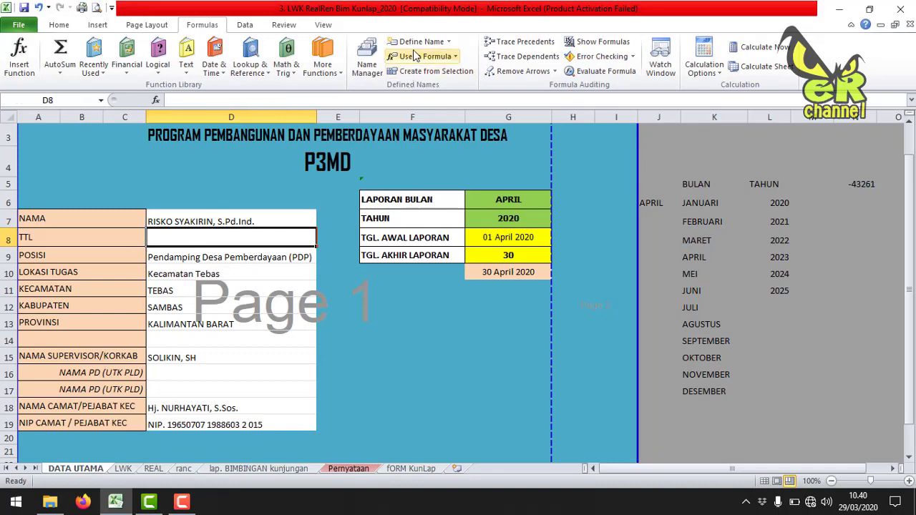
click(423, 42)
text(TL)
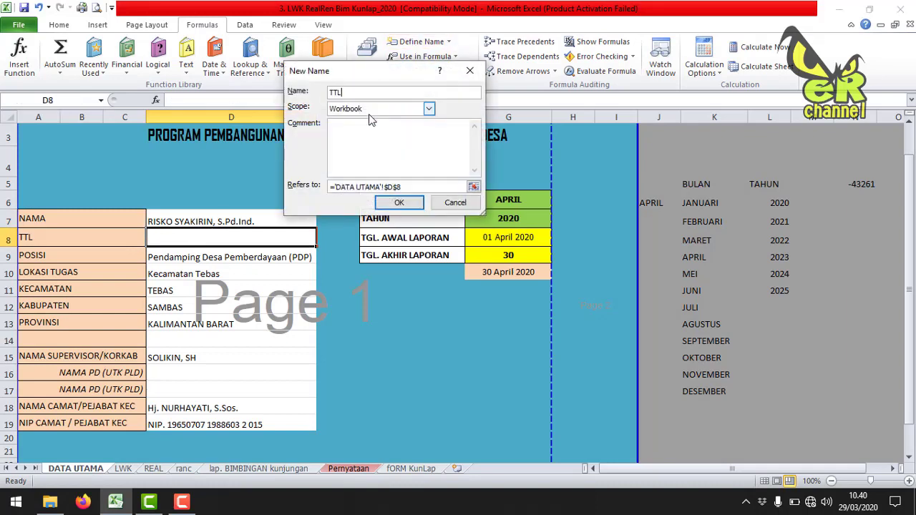
text(_PD)
click(398, 202)
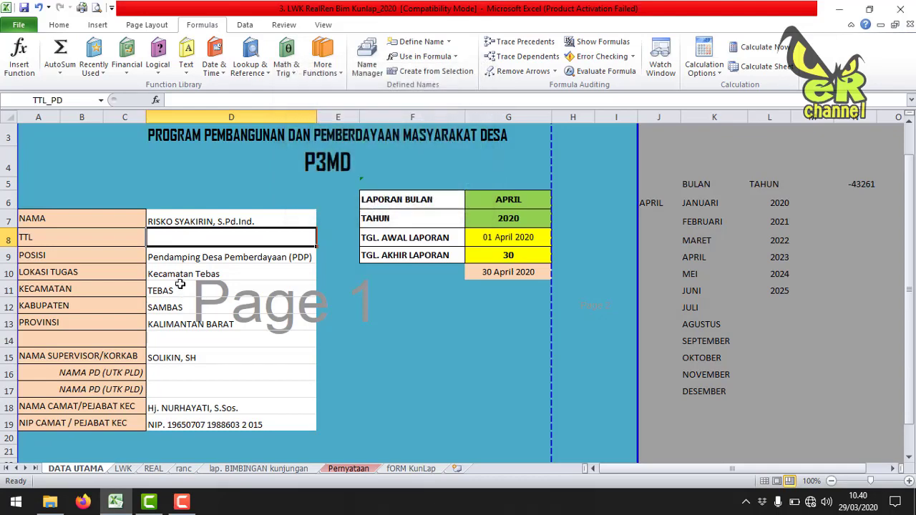
Step: Name the position cell D9 POSISI
click(171, 259)
click(179, 270)
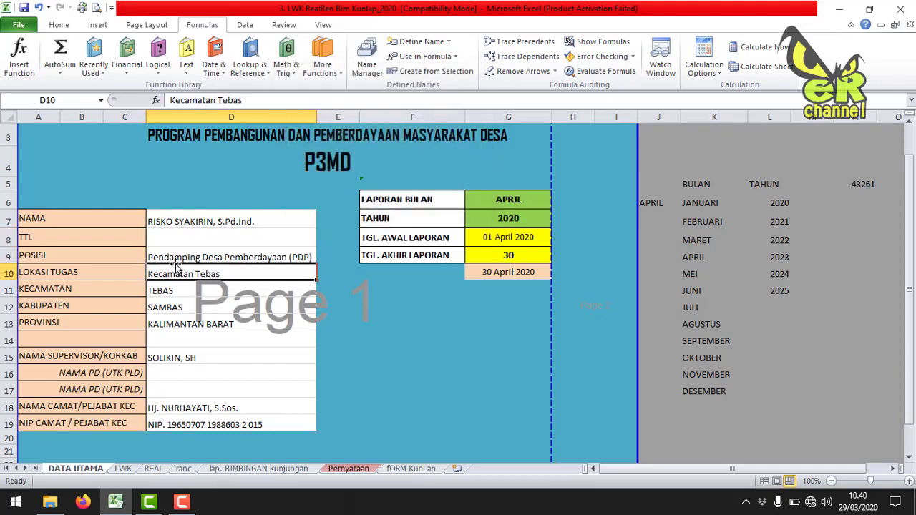
click(176, 256)
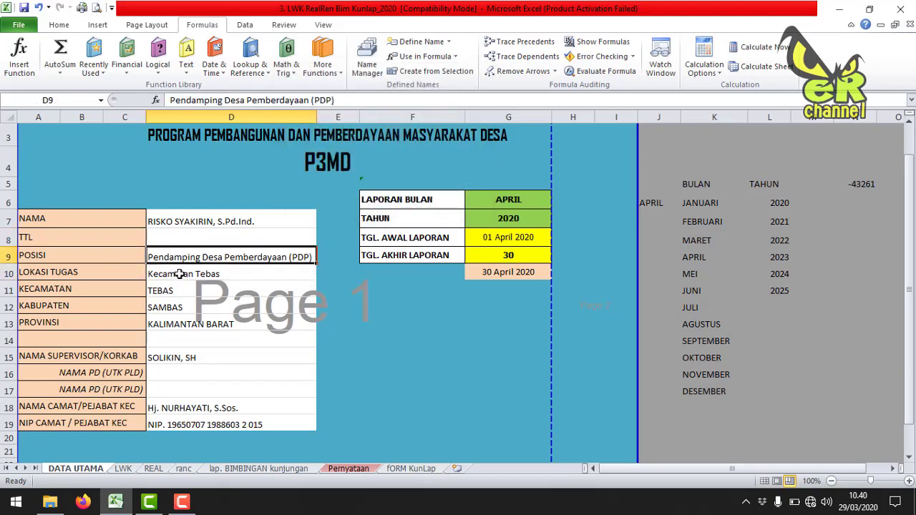
click(421, 42)
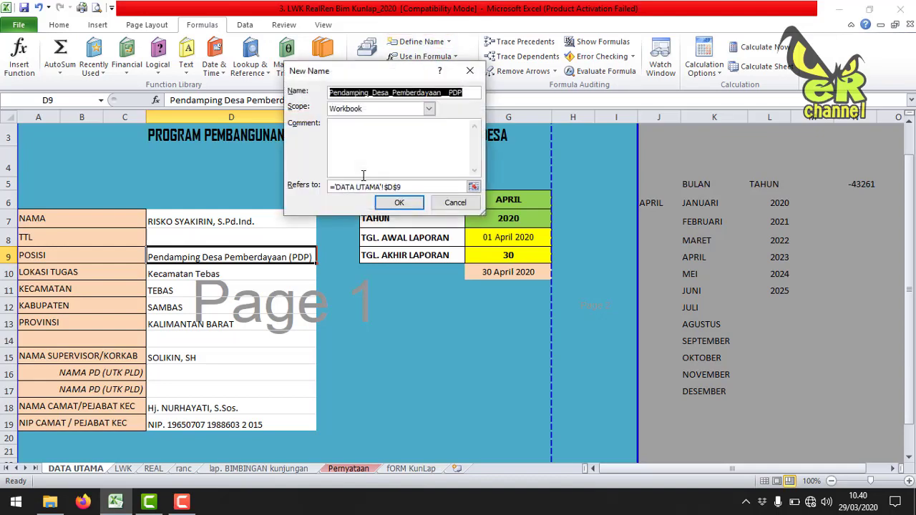
text(PSO)
key(BackSpace)
key(BackSpace)
key(BackSpace)
key(BackSpace)
text(OSISI)
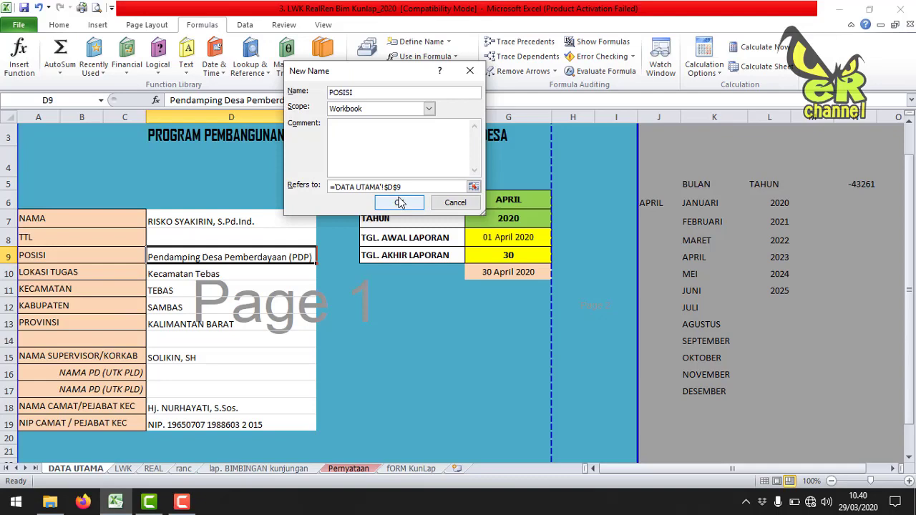
click(399, 202)
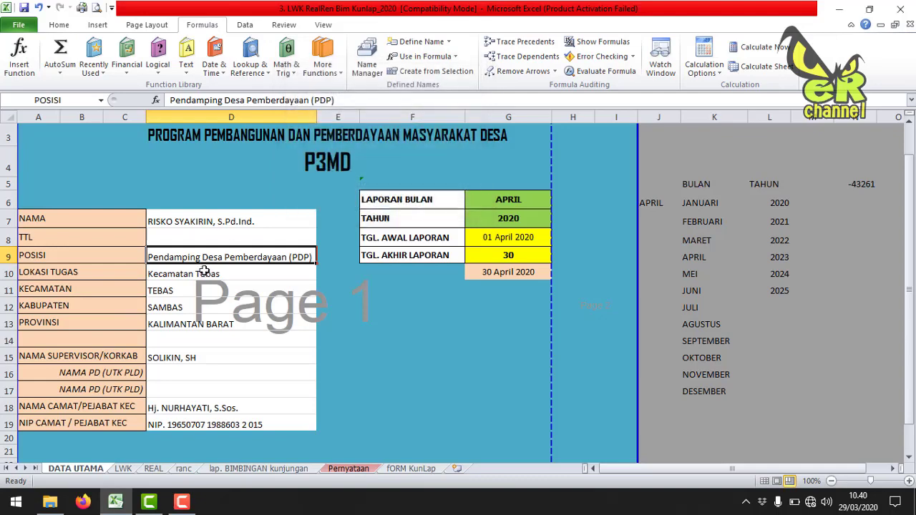
Step: Name the work-location cell D10 LOK_TUGAS, then check the names on D11 and D12
click(204, 272)
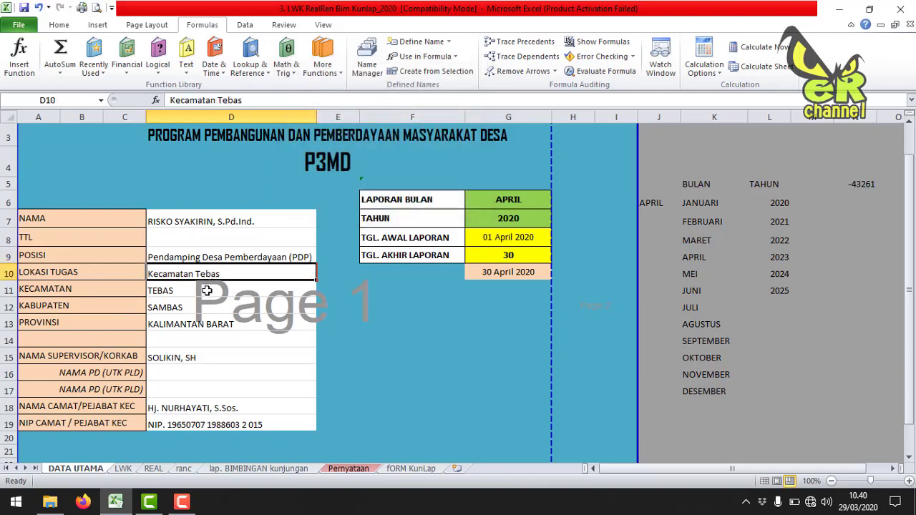
click(414, 47)
text(LOK_TUGAS)
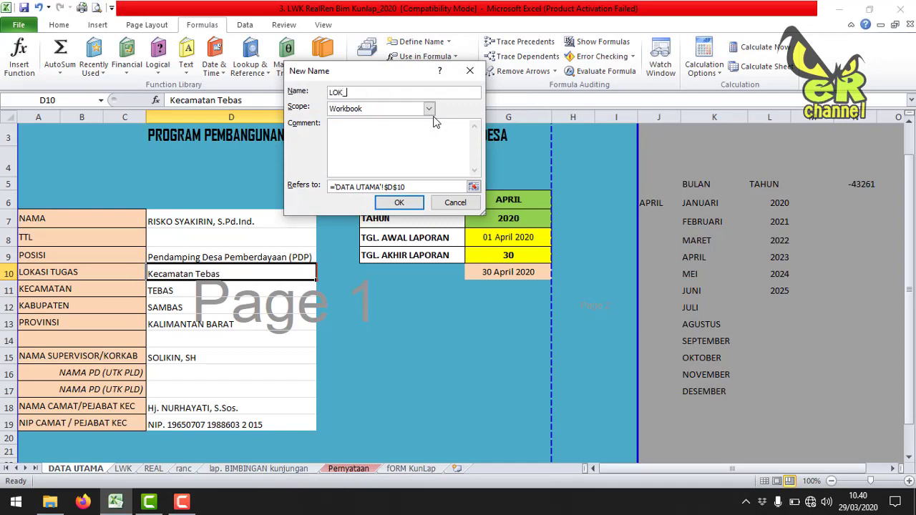
click(399, 203)
click(181, 293)
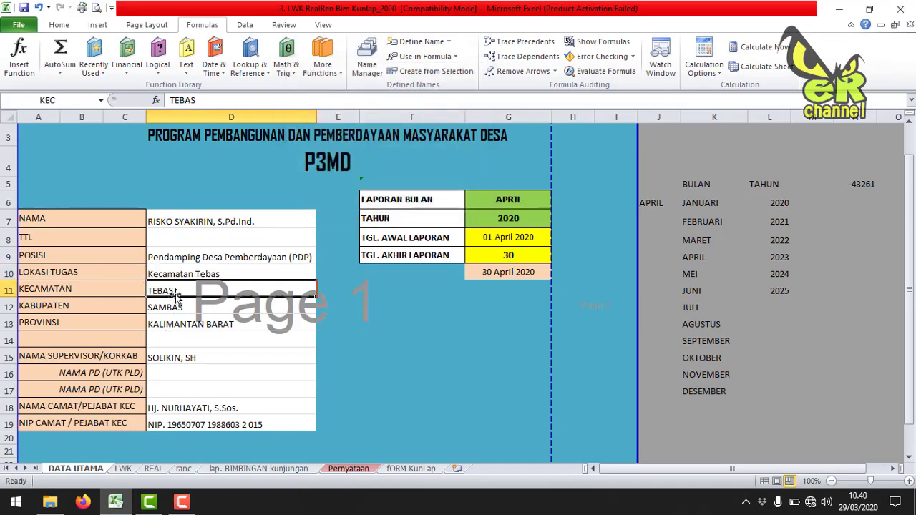
click(176, 305)
Step: Name the first NAMA PD (UTK PLD) cell D16 SUP_PLD
click(174, 354)
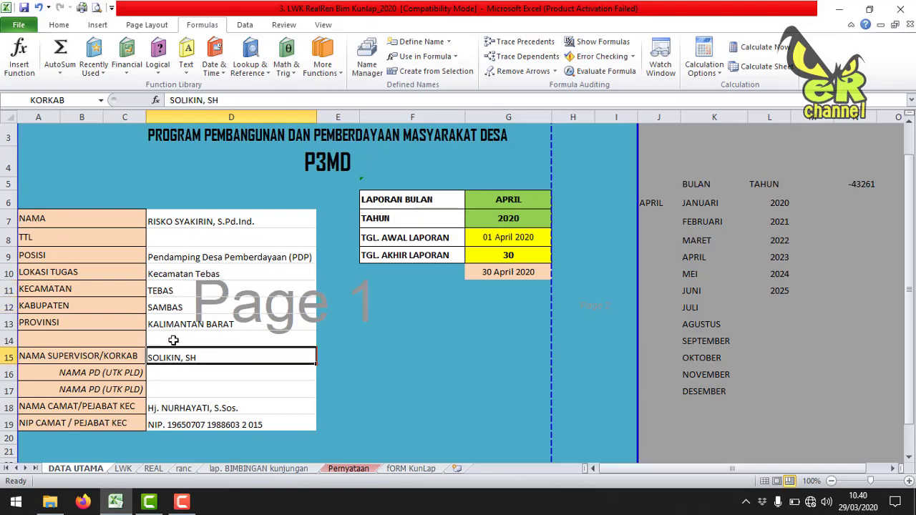
click(168, 371)
click(402, 43)
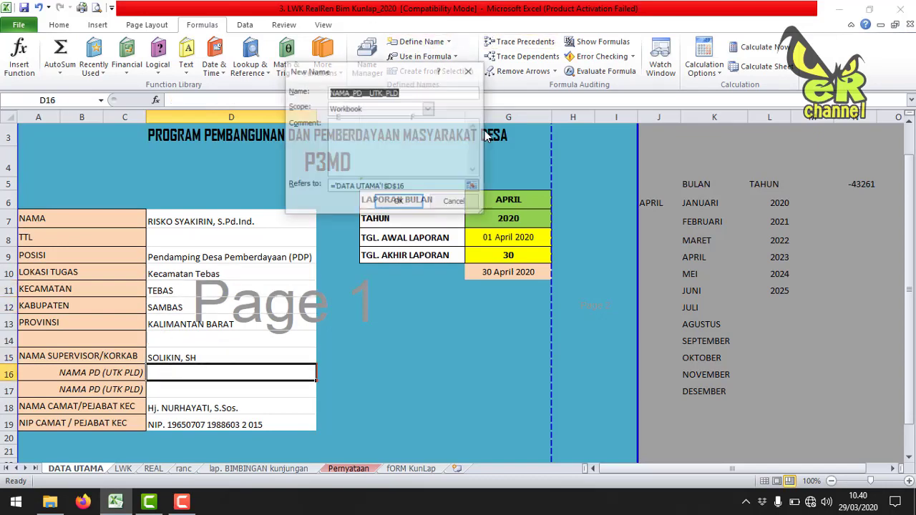
text(SUP)
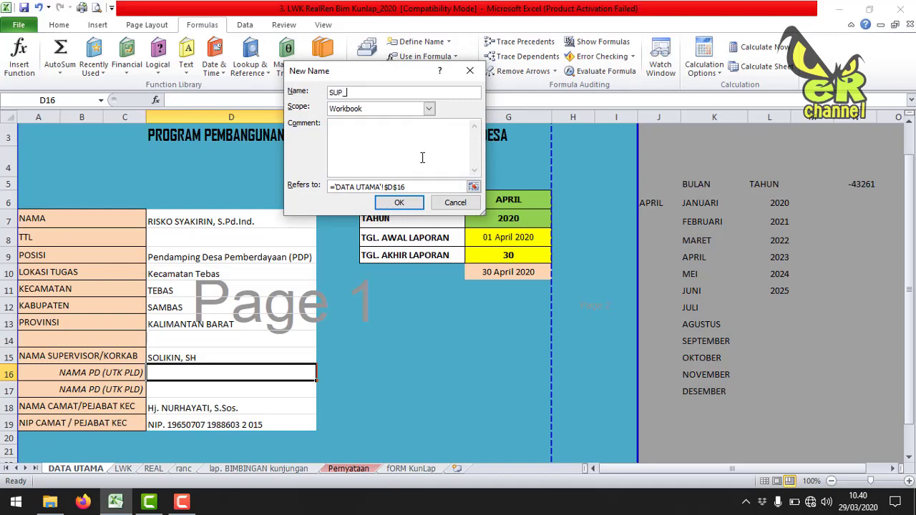
click(399, 203)
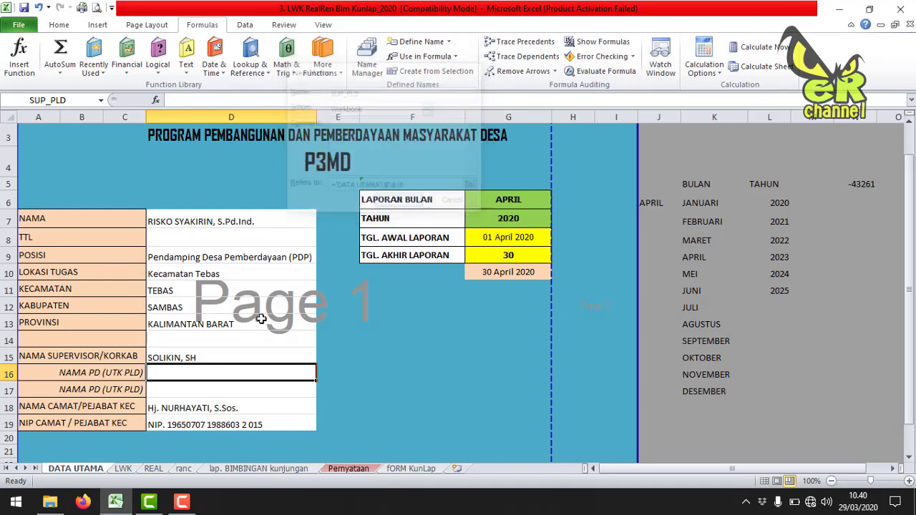
Step: Name cell D17 SUP_PLD2 after the duplicate SUP_PLD name is rejected
click(189, 387)
click(415, 42)
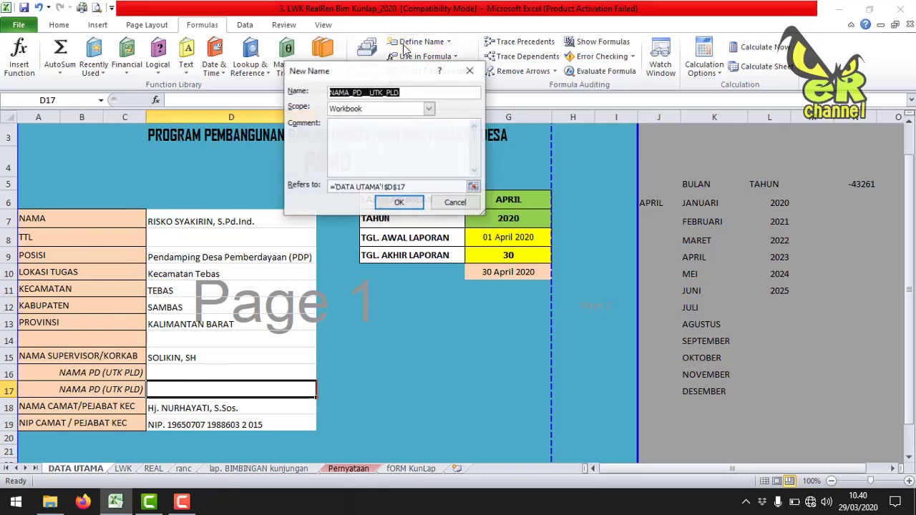
text(SUP)
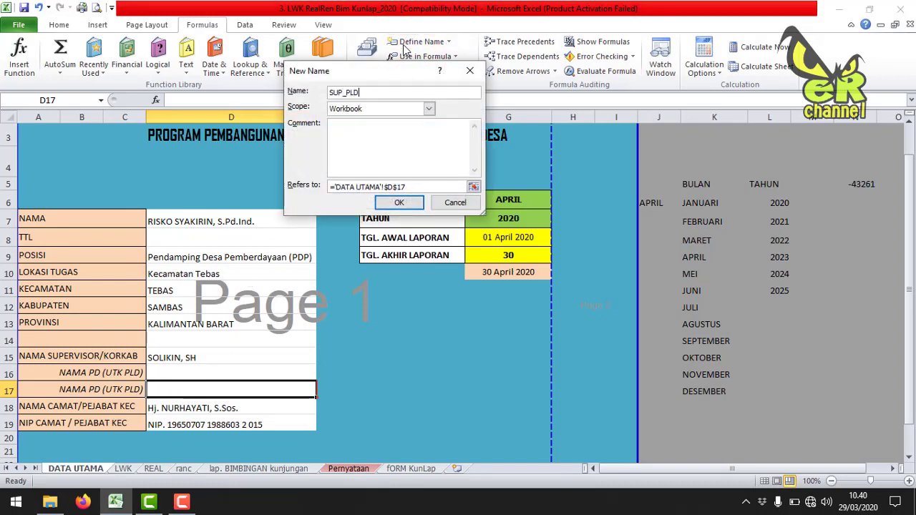
click(398, 203)
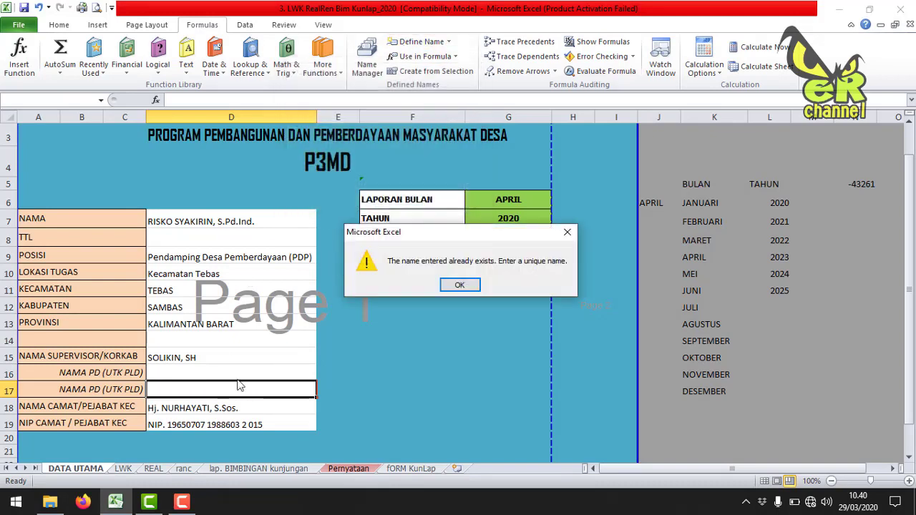
click(459, 285)
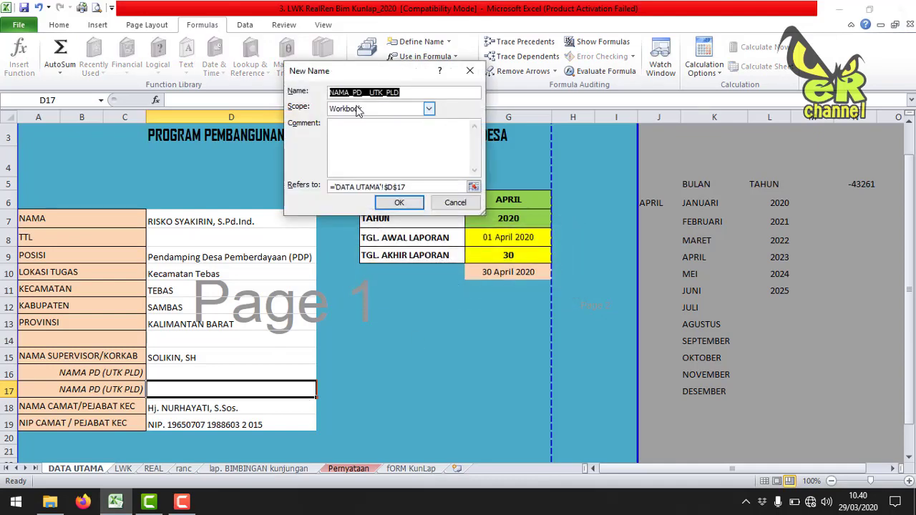
text(SUP_PLD2)
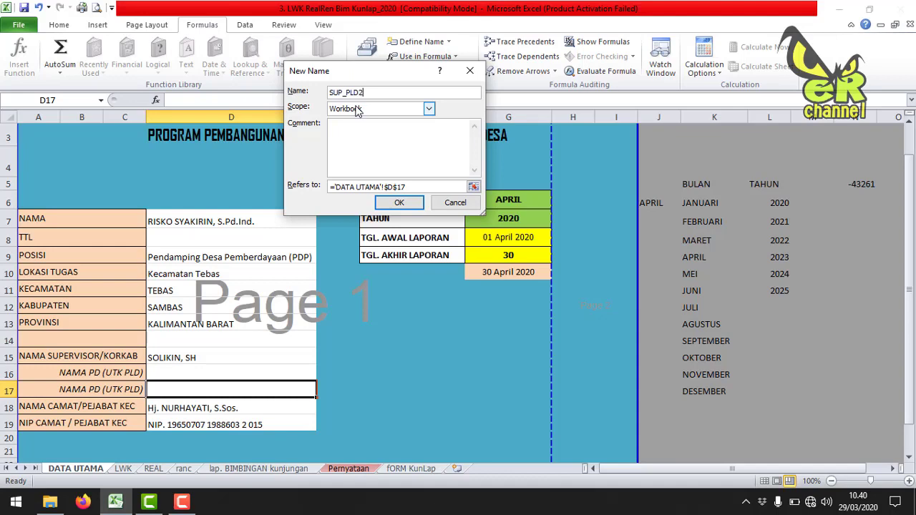
click(399, 203)
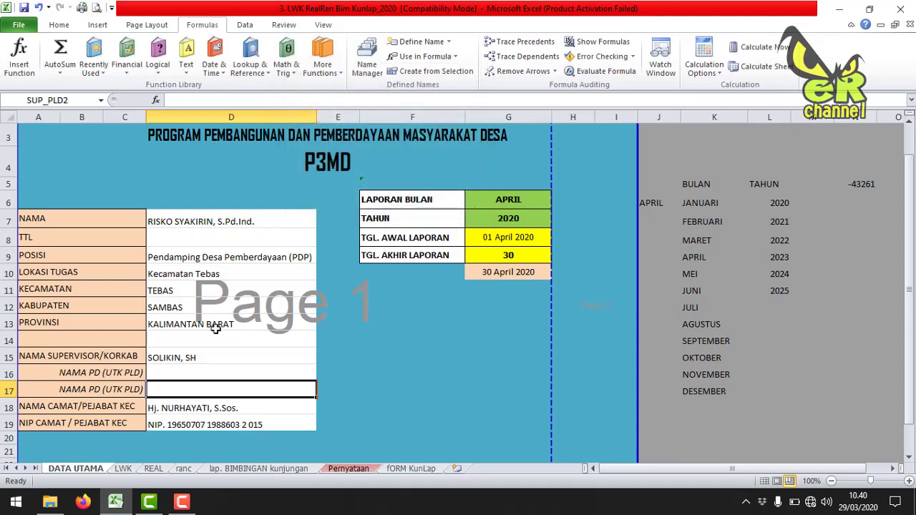
Step: On the LWK sheet, fill I29 with =CAMAT and I30 with =NIP_CAMAT
click(124, 469)
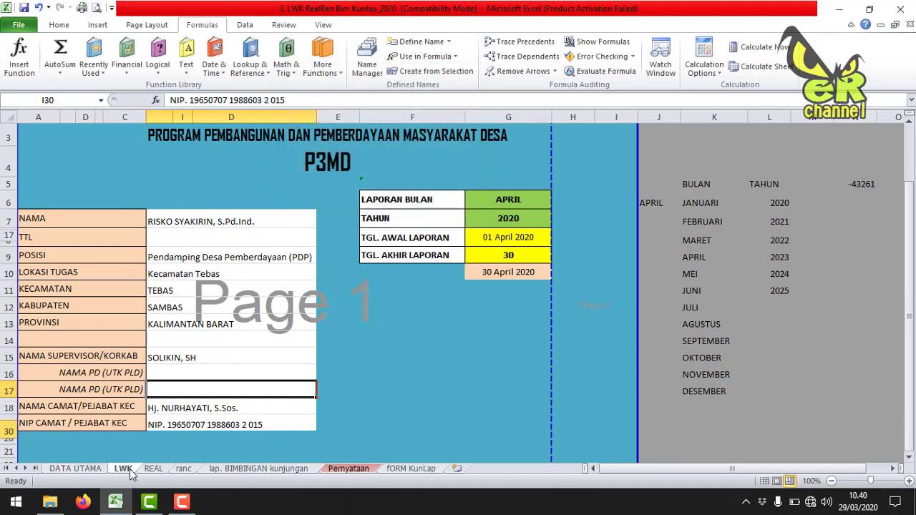
click(182, 413)
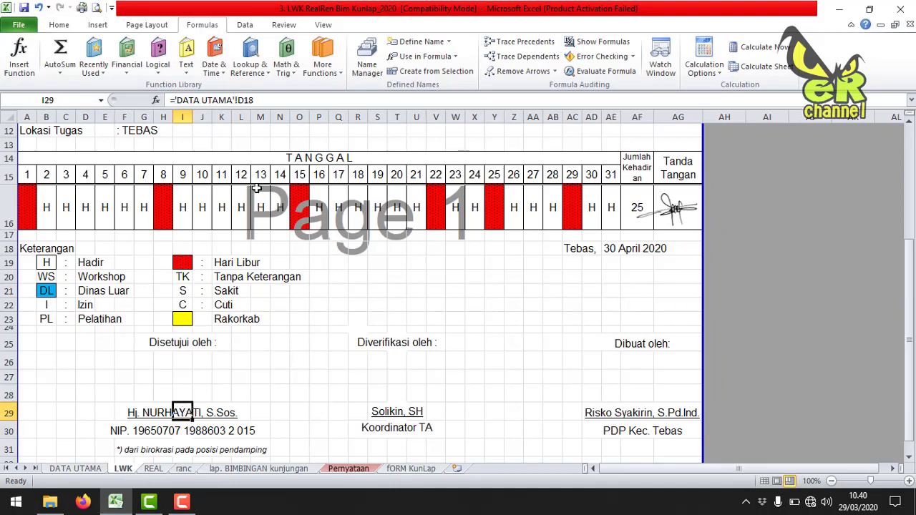
text(=C)
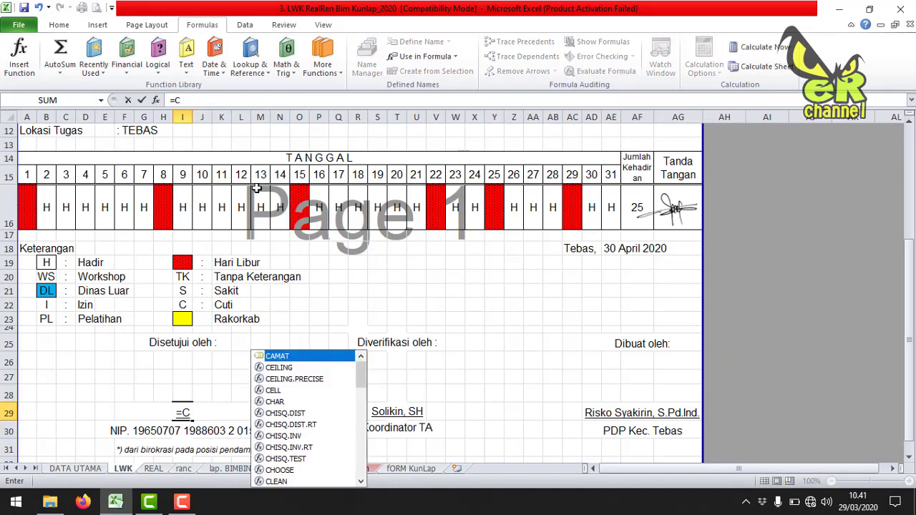
double_click(280, 355)
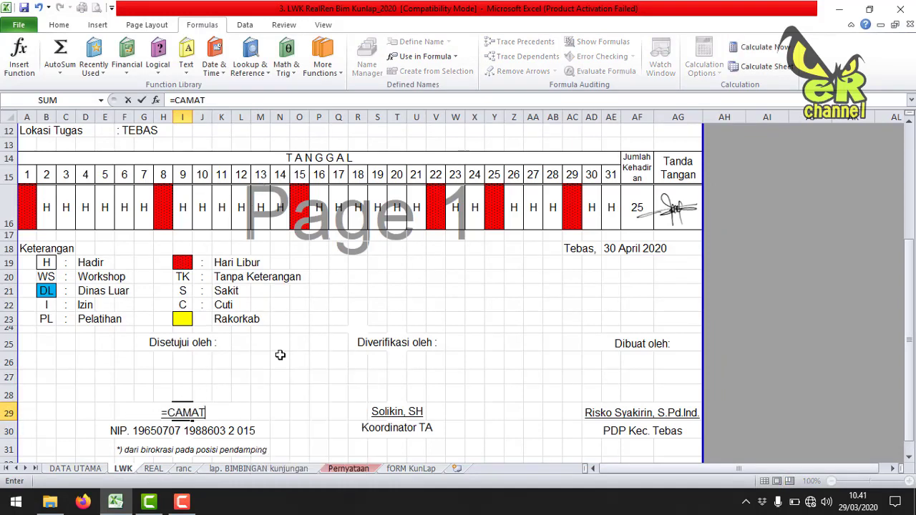
key(Return)
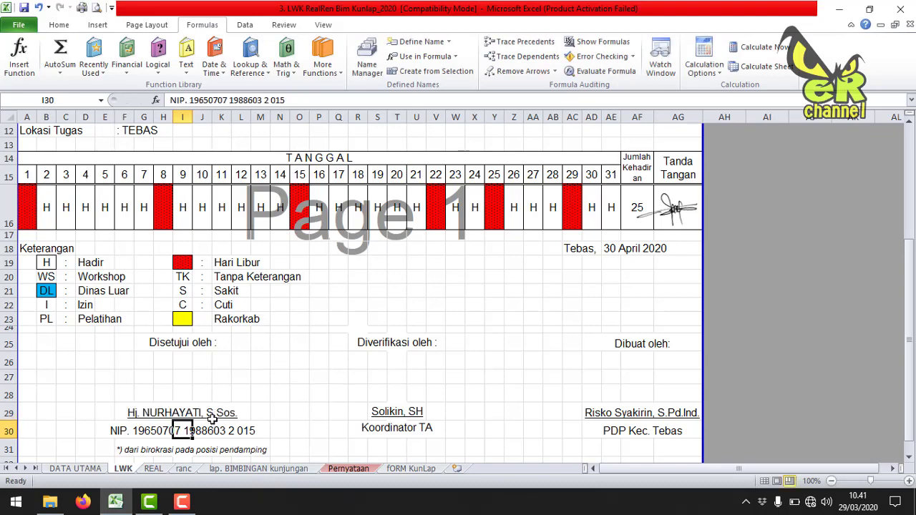
text(=NIP)
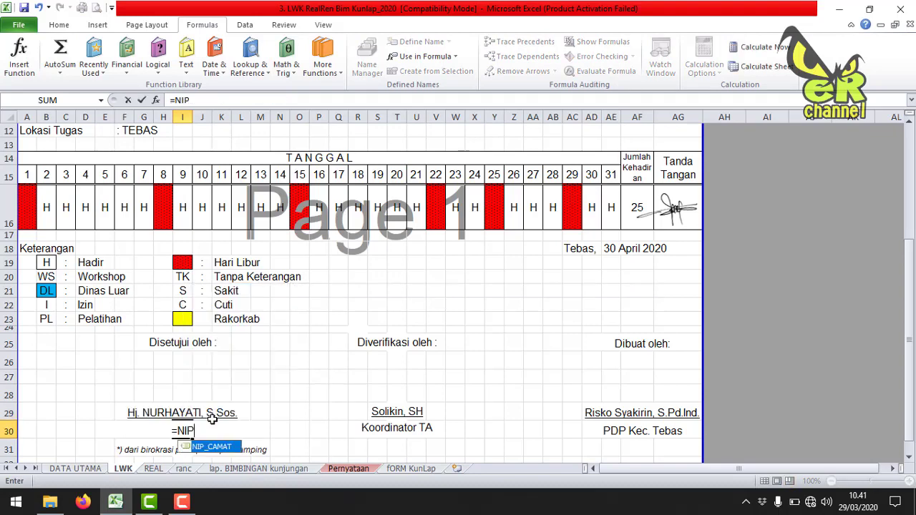
double_click(211, 446)
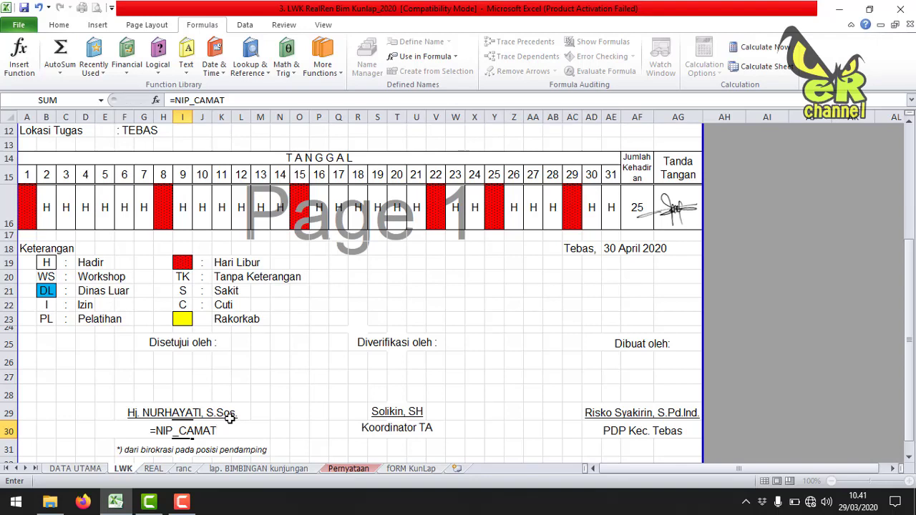
key(Return)
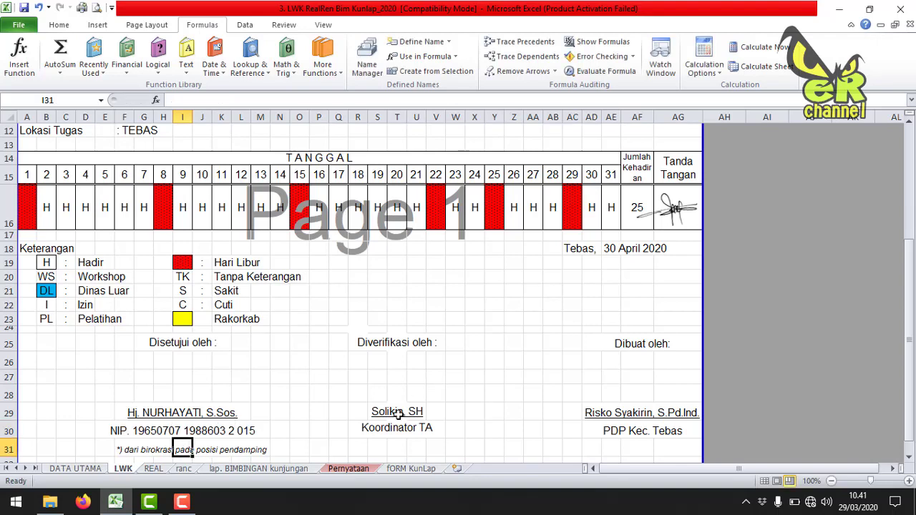
Step: Fill T29 with =KORKAB and AD29 with =NAMA_PD_PLD
click(398, 413)
text(=)
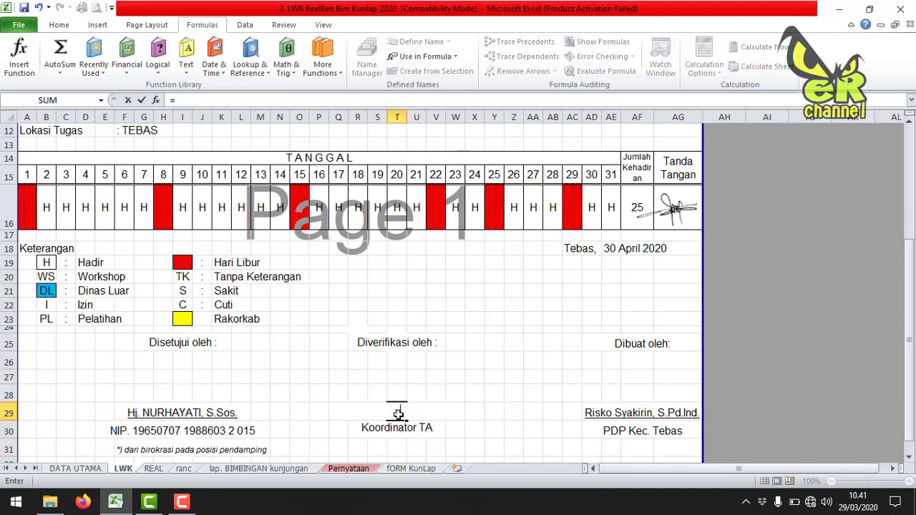
text(SU)
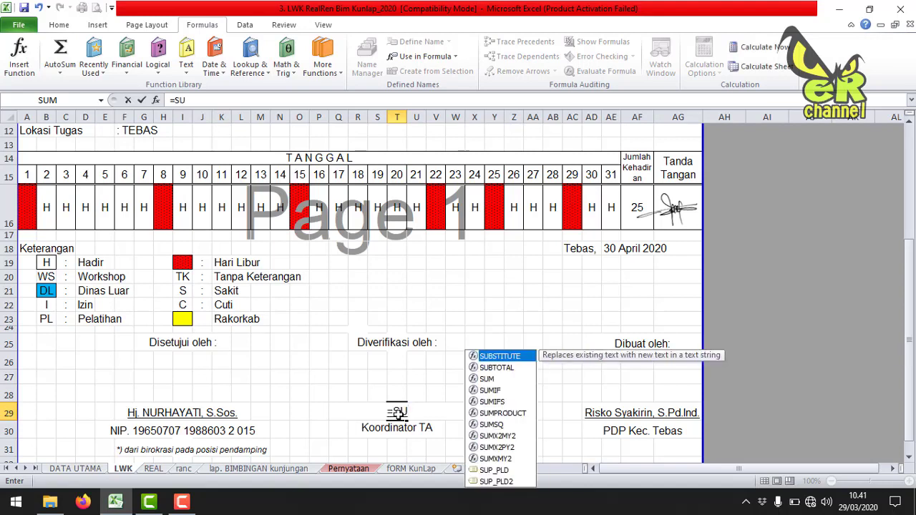
key(BackSpace)
key(BackSpace)
text(KO)
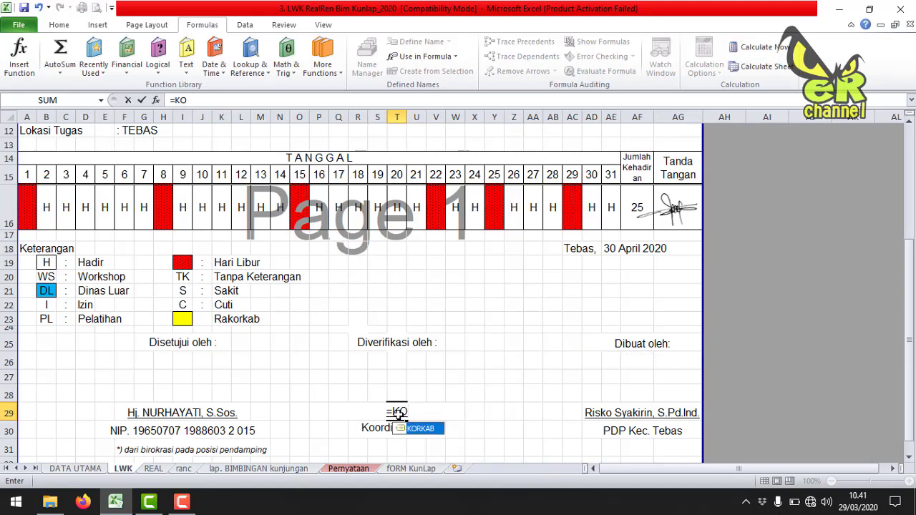
double_click(424, 428)
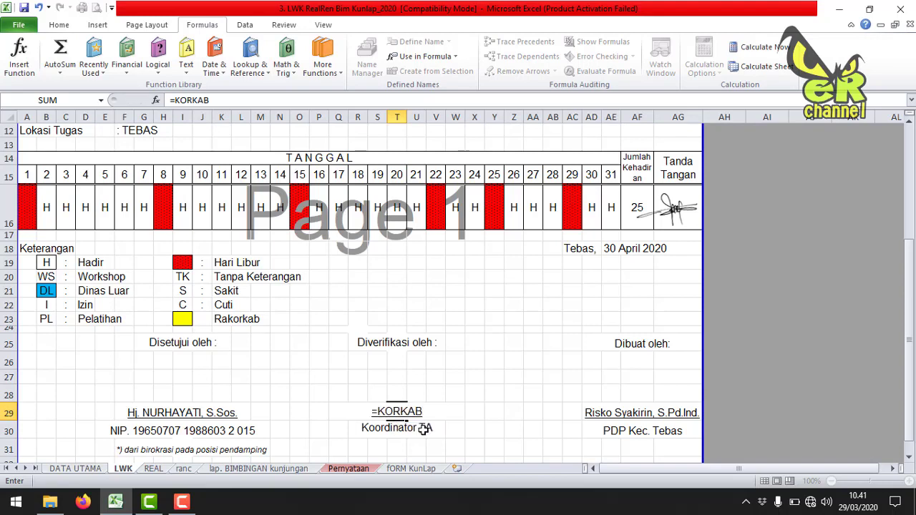
key(Return)
click(643, 408)
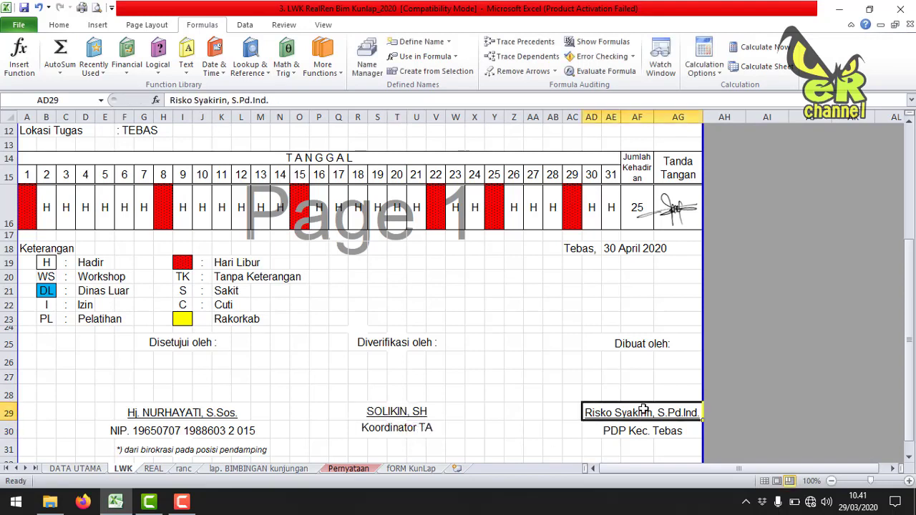
text(=NA)
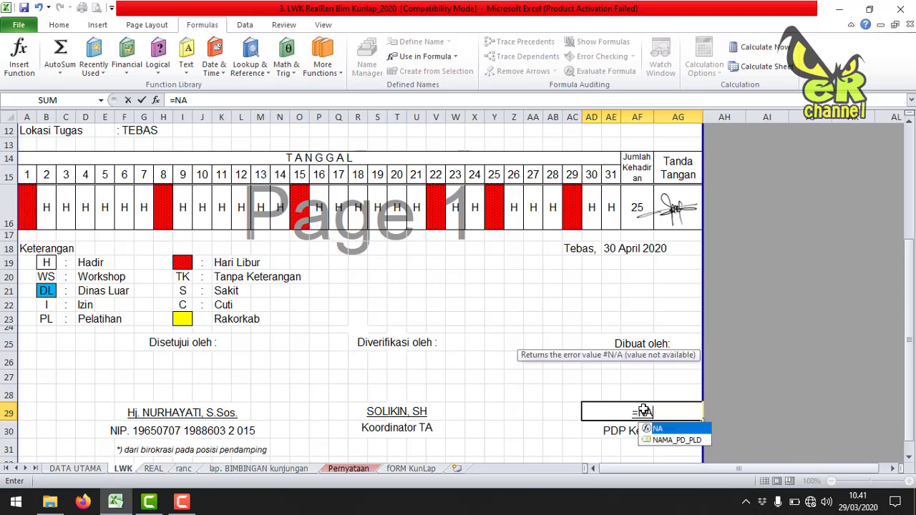
double_click(678, 440)
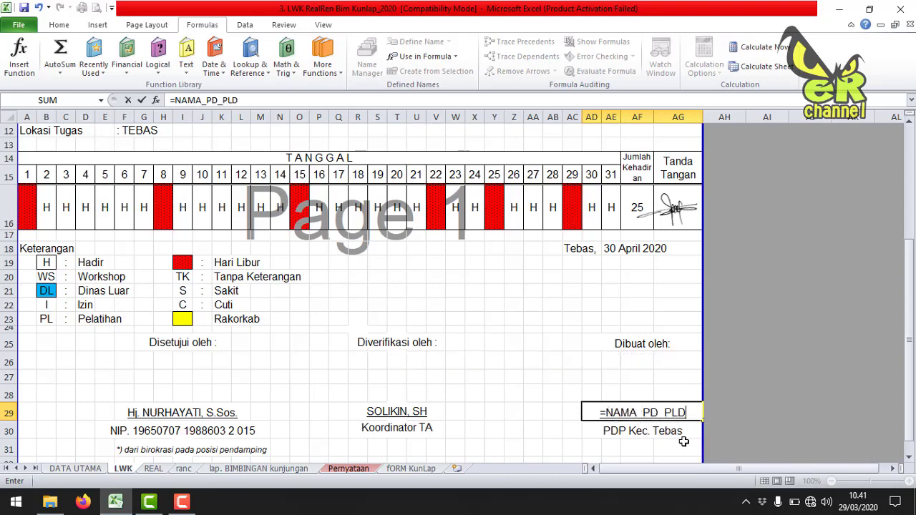
key(Return)
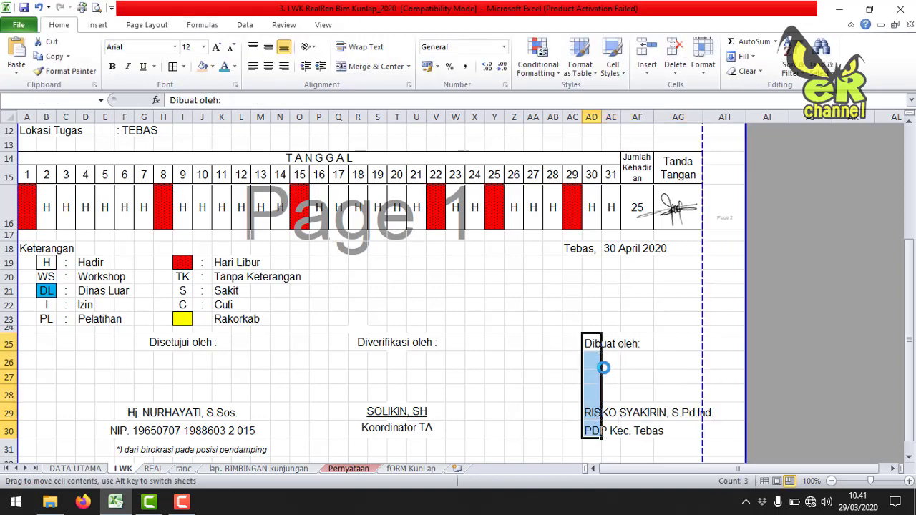
Step: Move the Dibuat oleh block from AD25:AD30 to AE25:AE30 and centre its text
drag(603, 367, 623, 367)
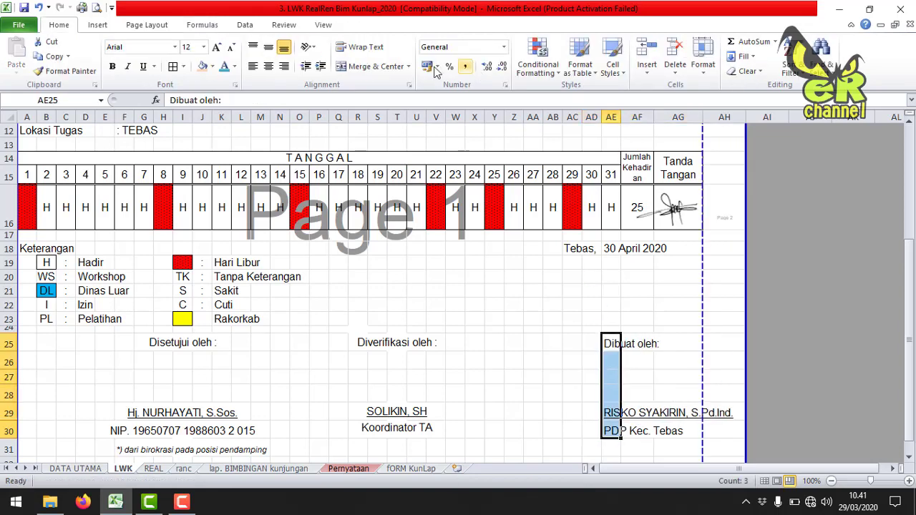
click(269, 65)
click(853, 361)
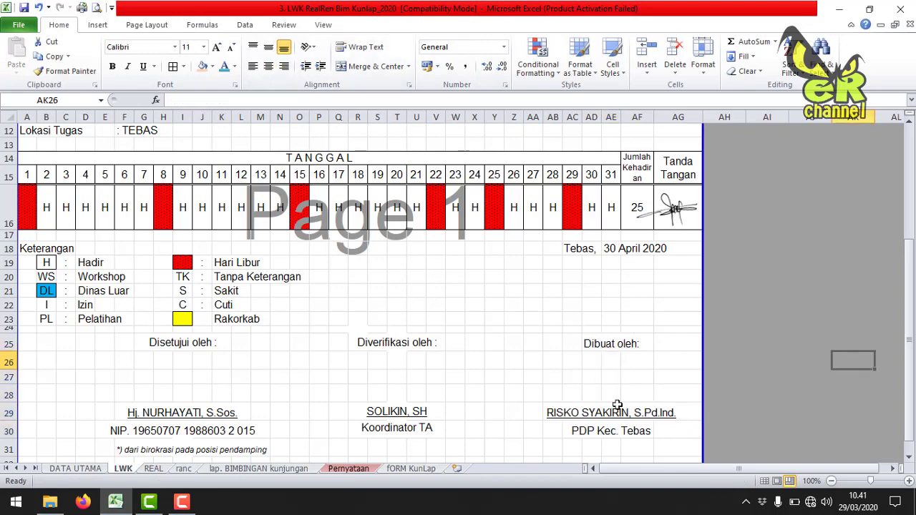
Step: Inspect the signature picture, the AF16 attendance formula and the PDP Kec. Tebas formula
drag(908, 310, 911, 325)
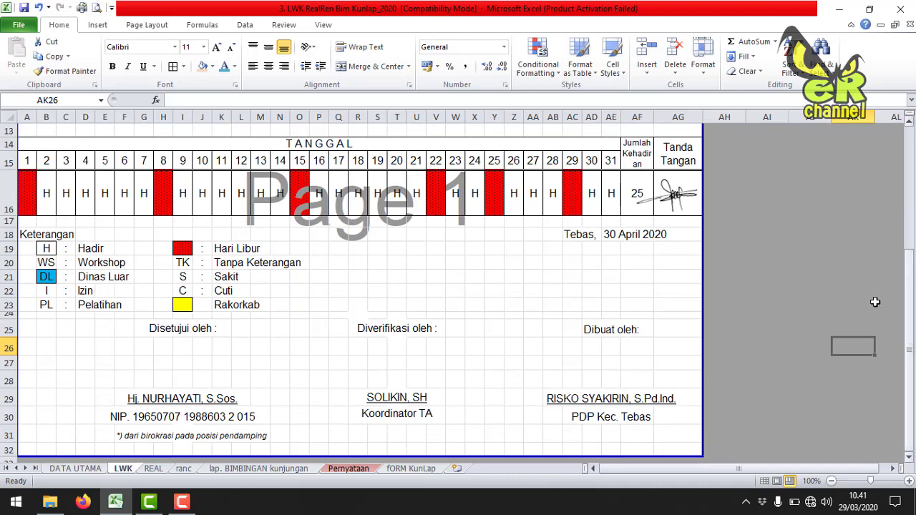
click(642, 204)
click(608, 272)
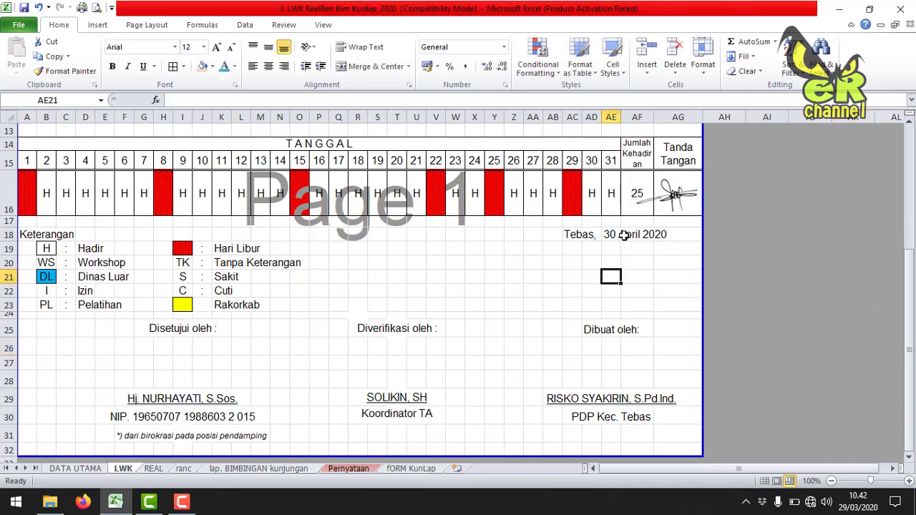
click(626, 209)
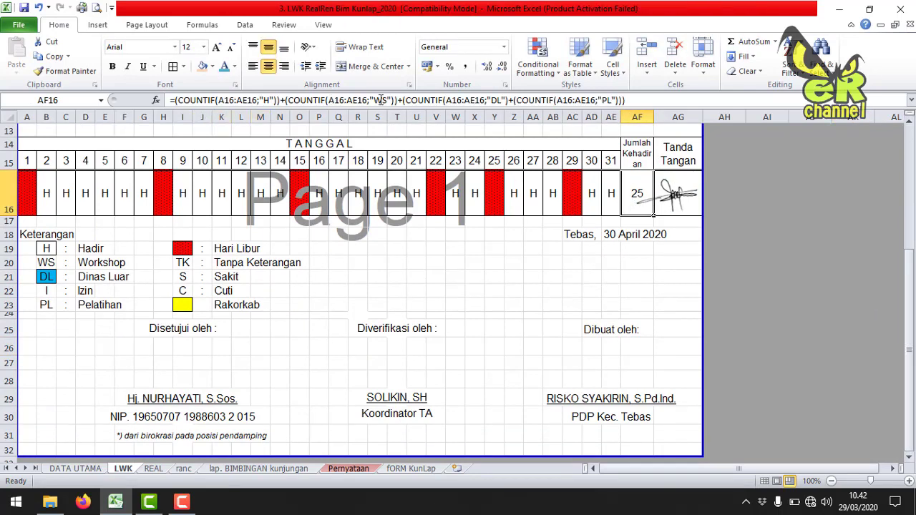
click(415, 290)
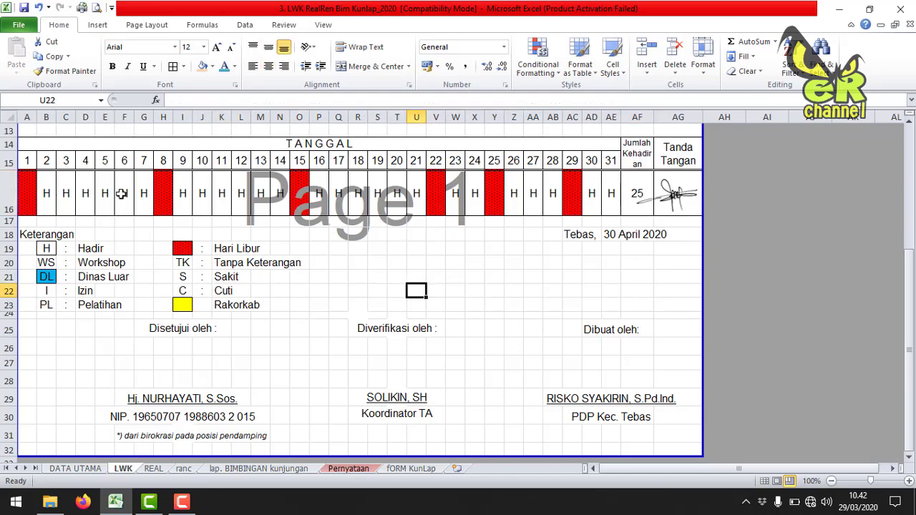
click(611, 418)
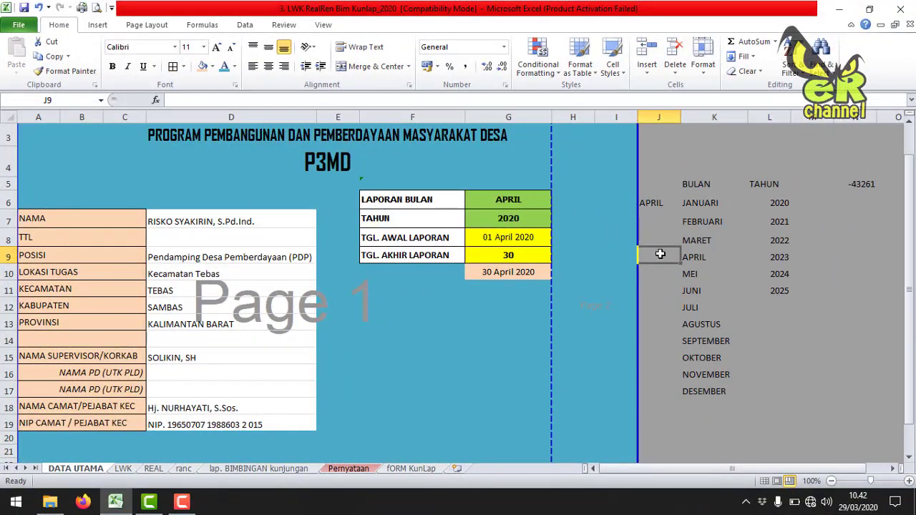
Step: Enter =IF(POSISI="Pendamping Desa Pemberdayaan (PDP)";"PDP";"PLD") in DATA UTAMA cell J9
key(BackSpace)
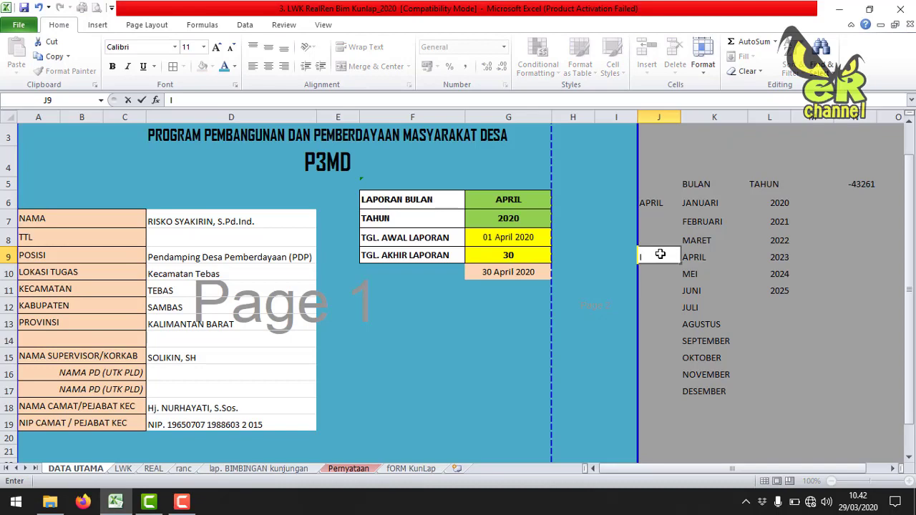
text(=)
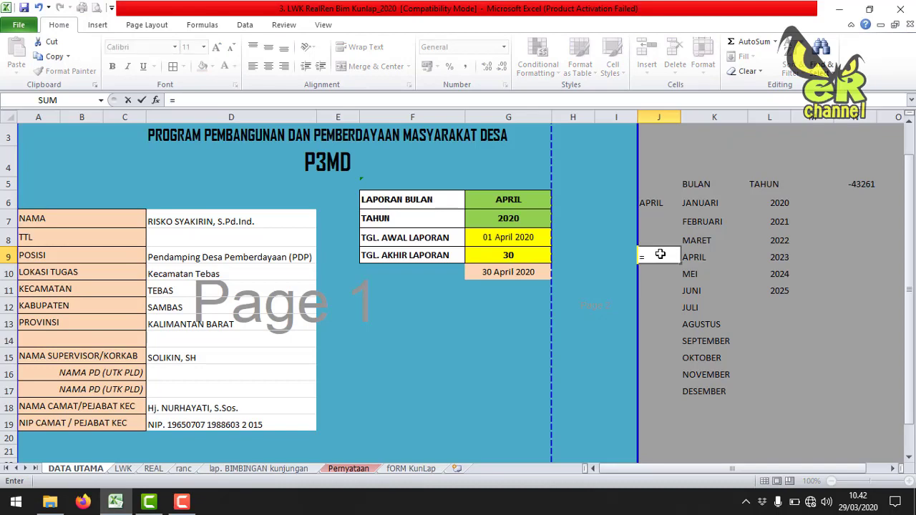
text(IG)
key(BackSpace)
text(F()
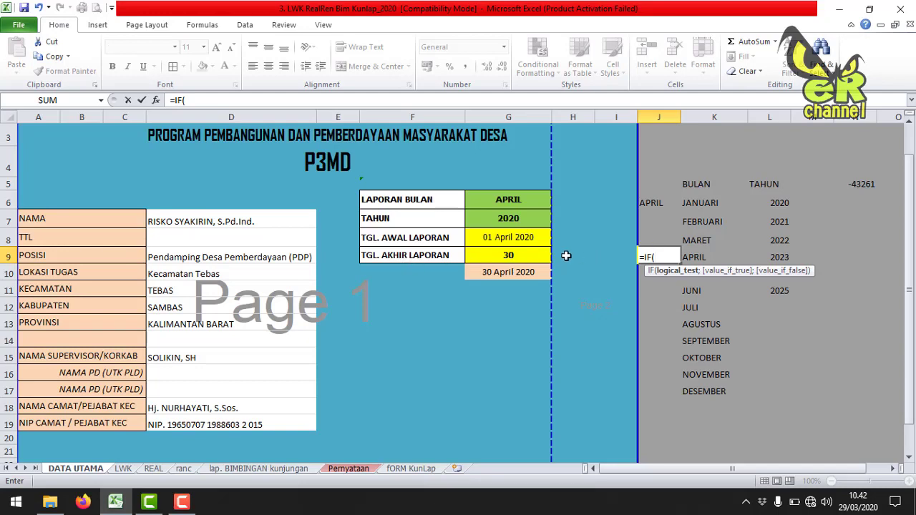
click(214, 259)
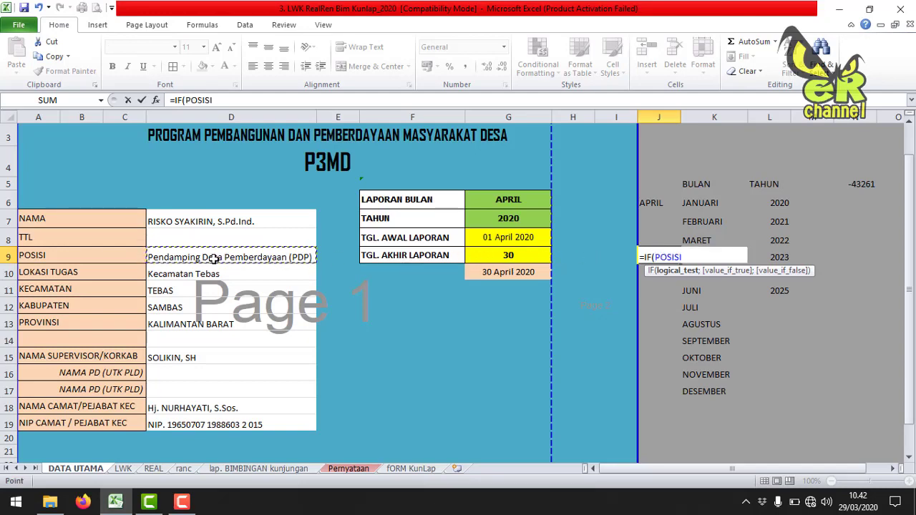
text(=)
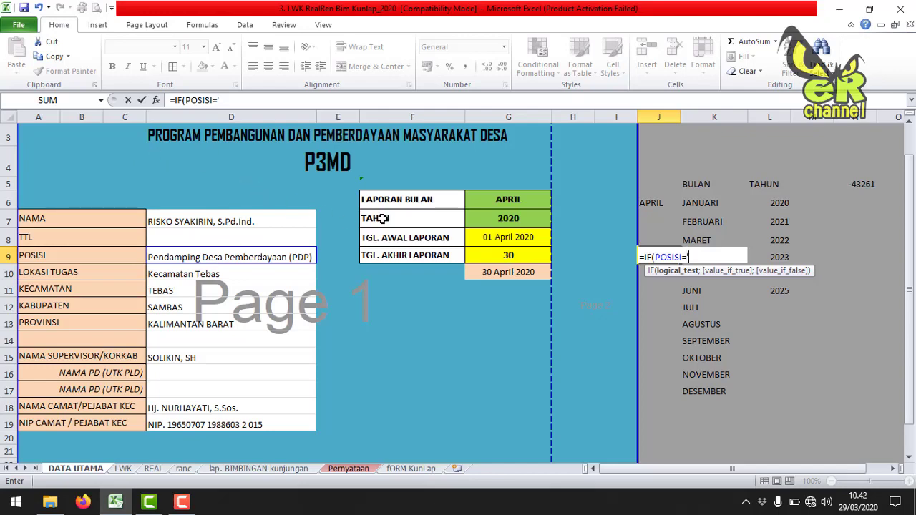
text(p)
key(BackSpace)
key(BackSpace)
text(ndamping)
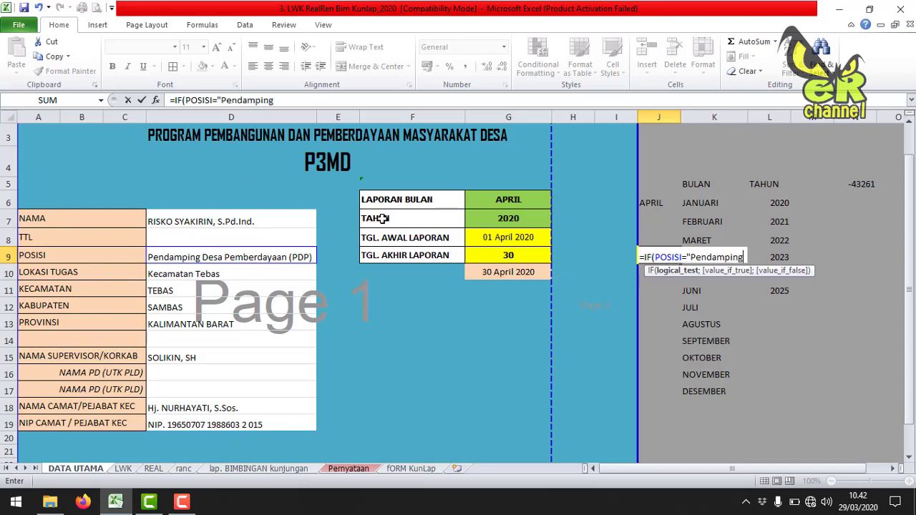
text( Desa Pember)
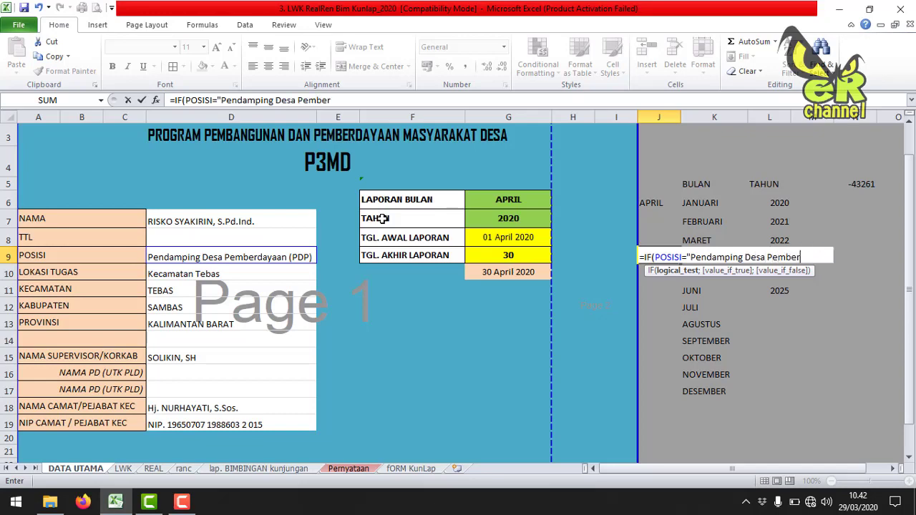
text(dayaan )
text((PDP)")
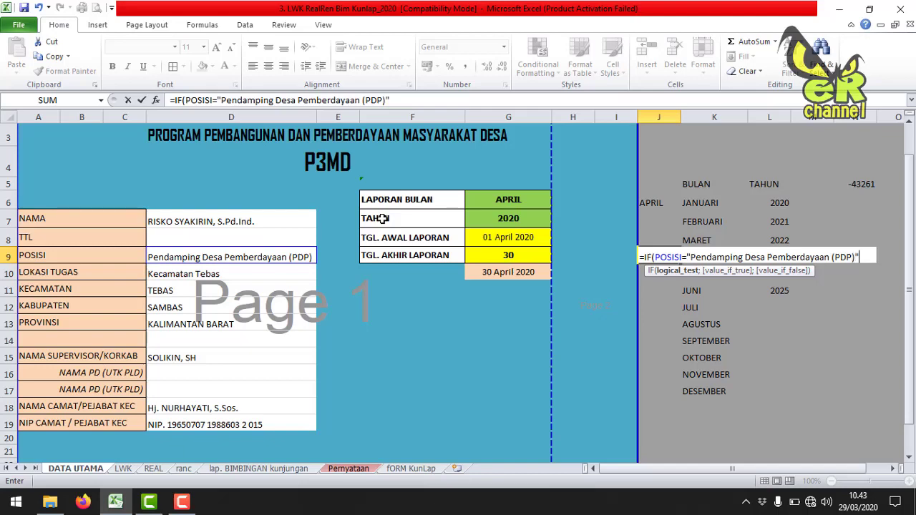
text(;")
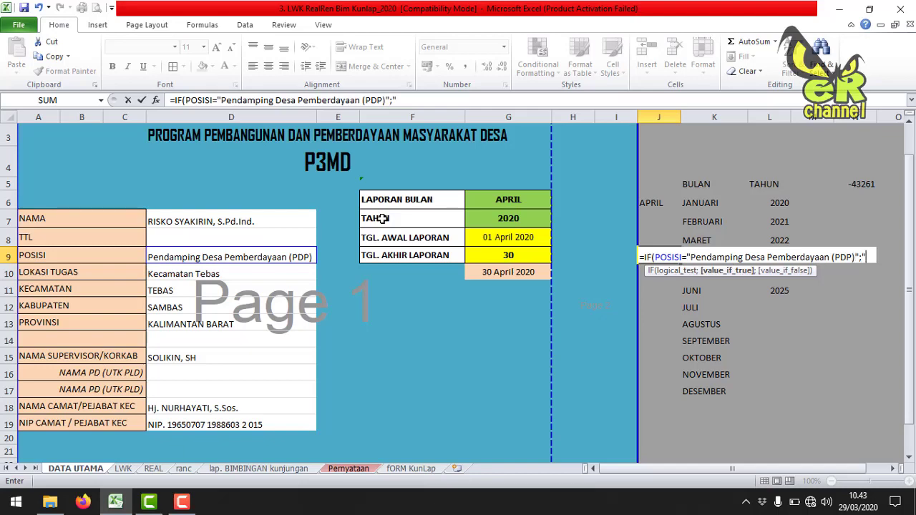
text(PDP")
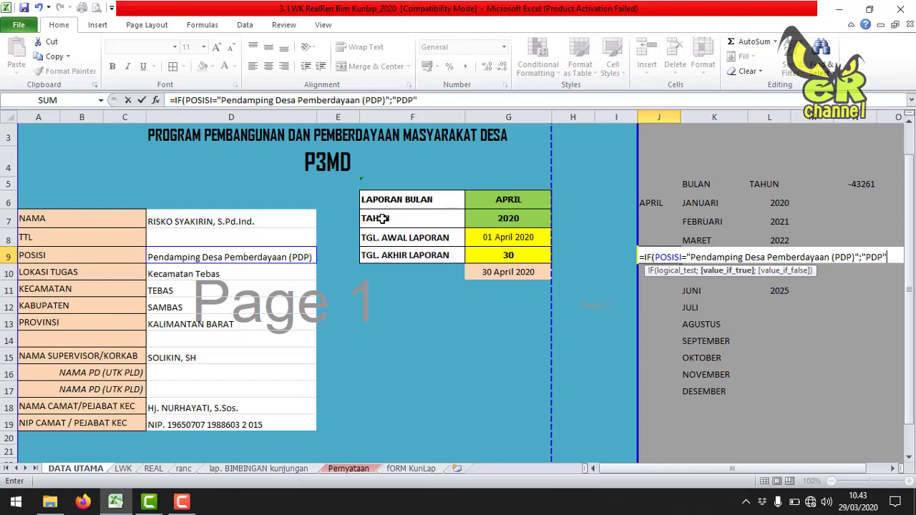
text(;"P)
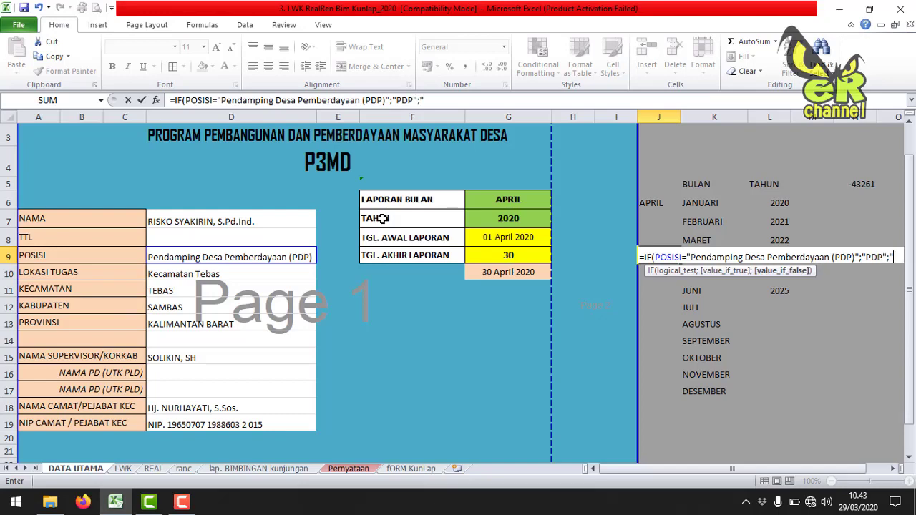
text(LD)
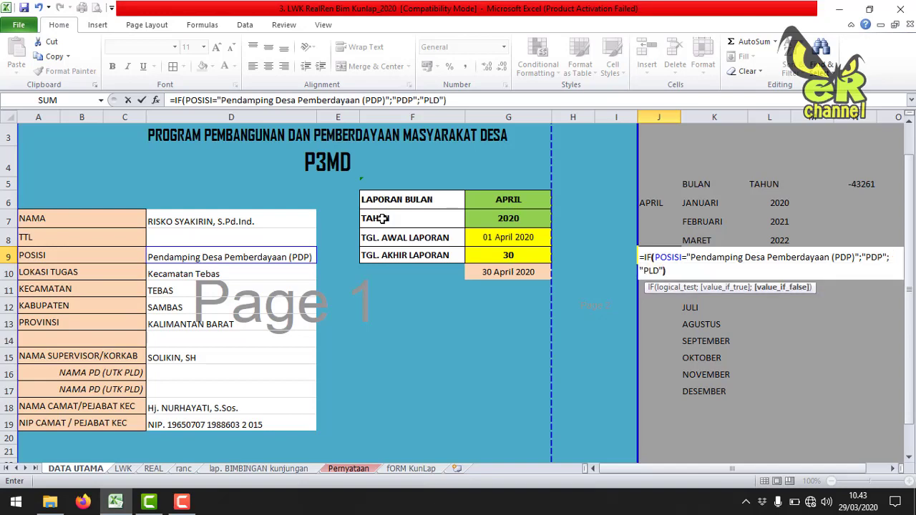
key(Return)
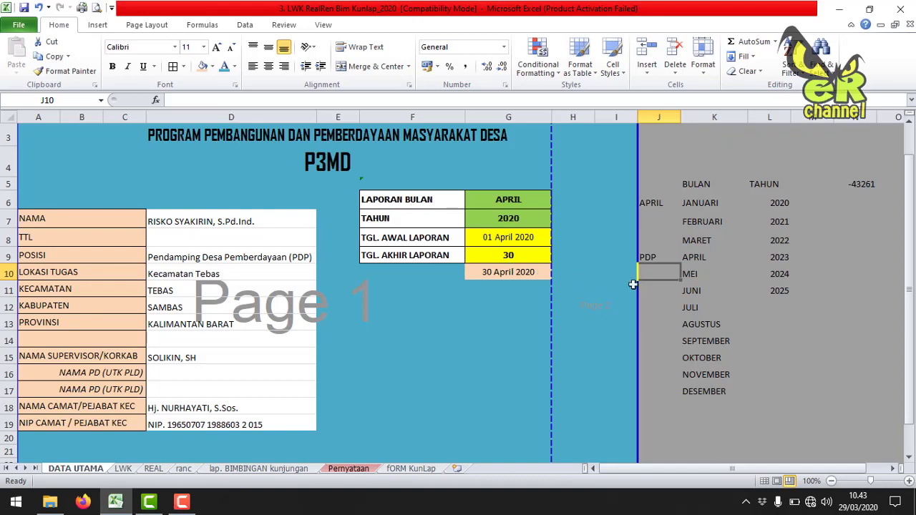
Step: Test J9 by changing D9 to get PLD, undo back to PDP, and show the REAL sheet
click(661, 256)
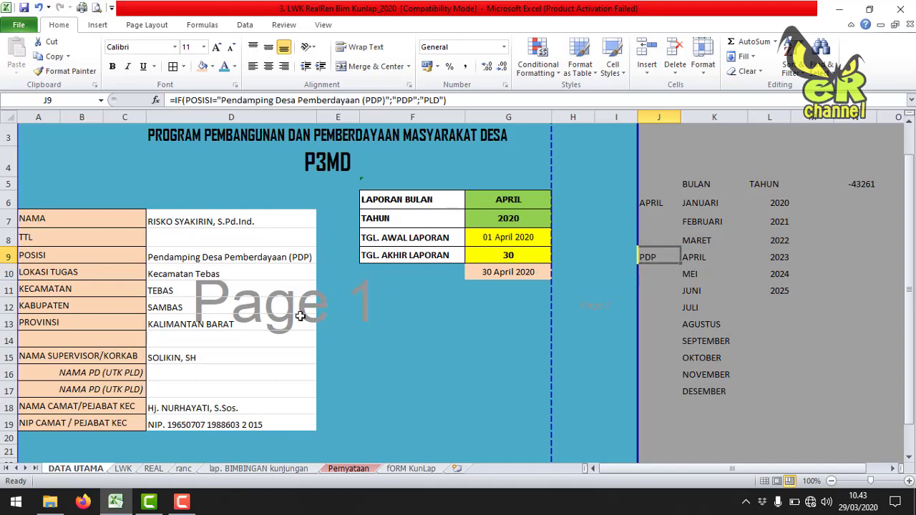
click(287, 257)
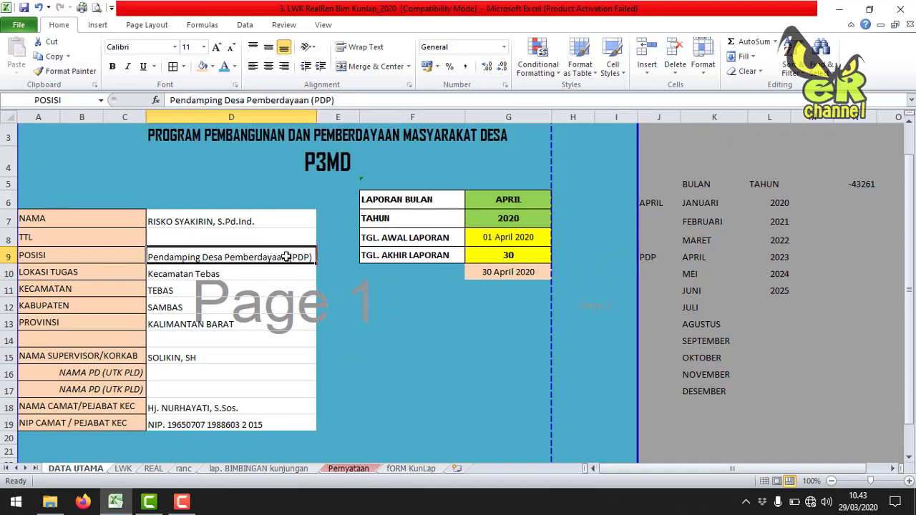
text(p)
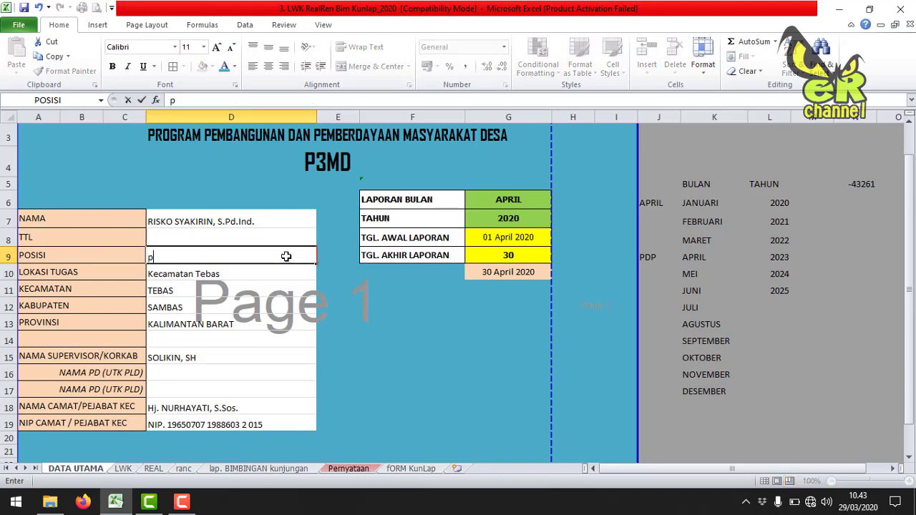
key(Return)
key(ctrl+z)
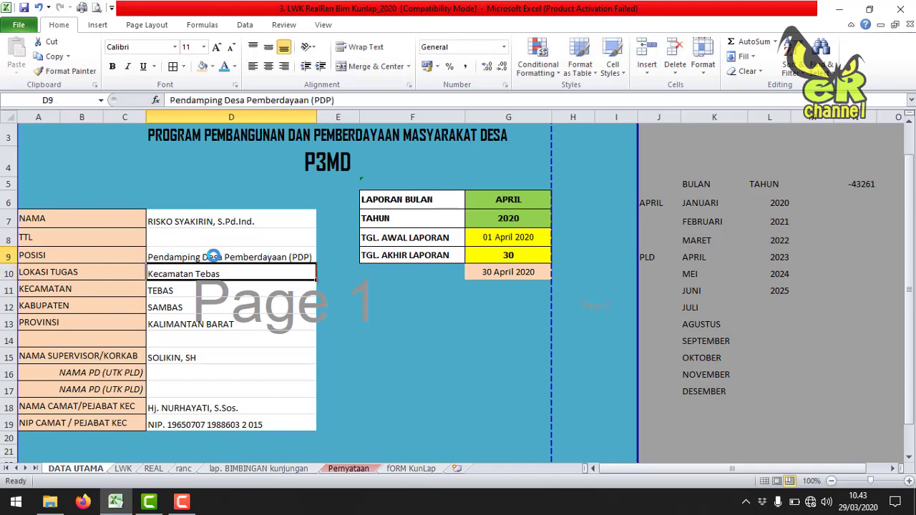
click(649, 260)
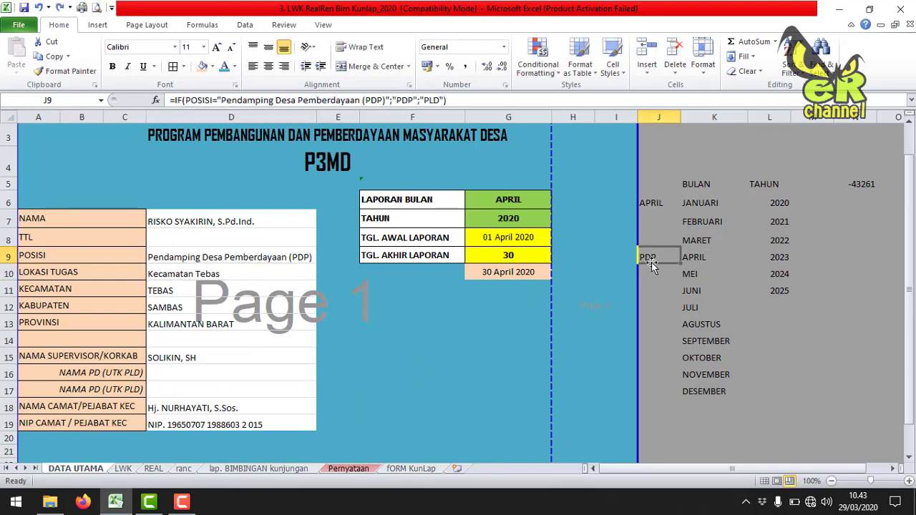
click(150, 470)
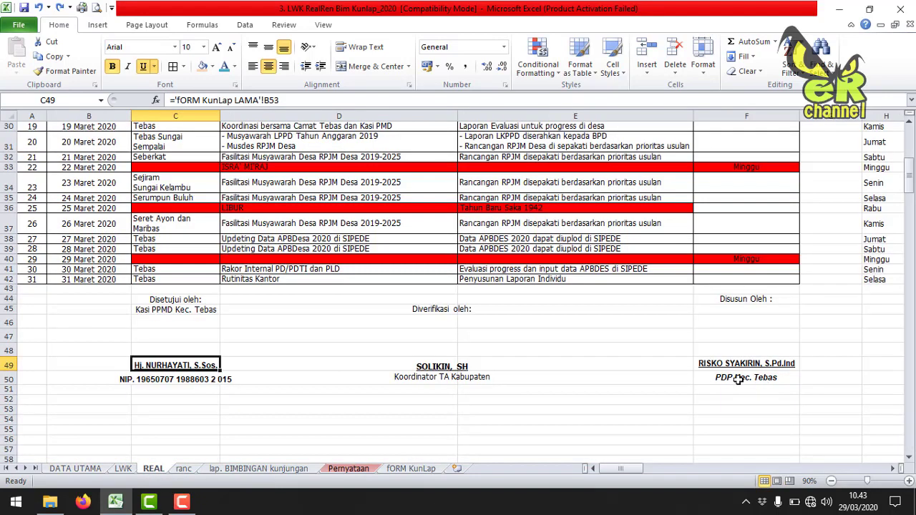
Step: Start LWK cell AE30's formula as ='DATA UTAMA'!J9& to pull the position code
click(122, 468)
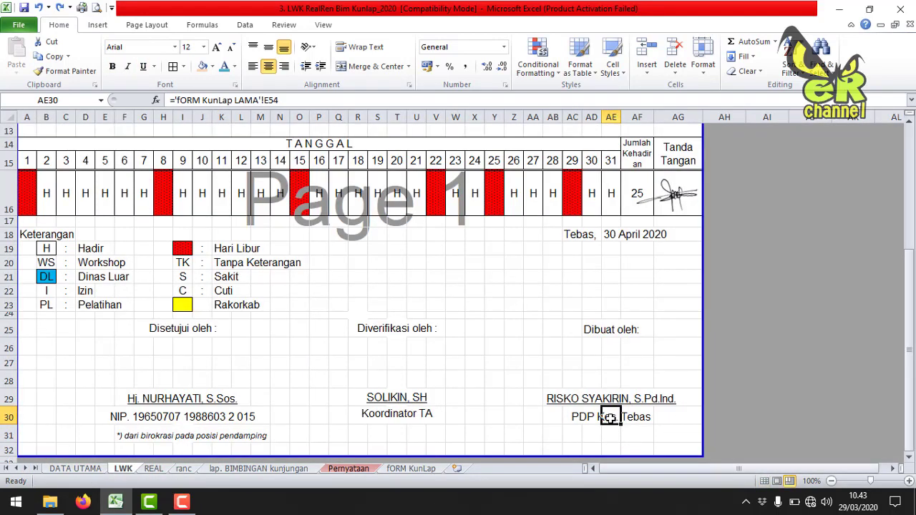
text(=)
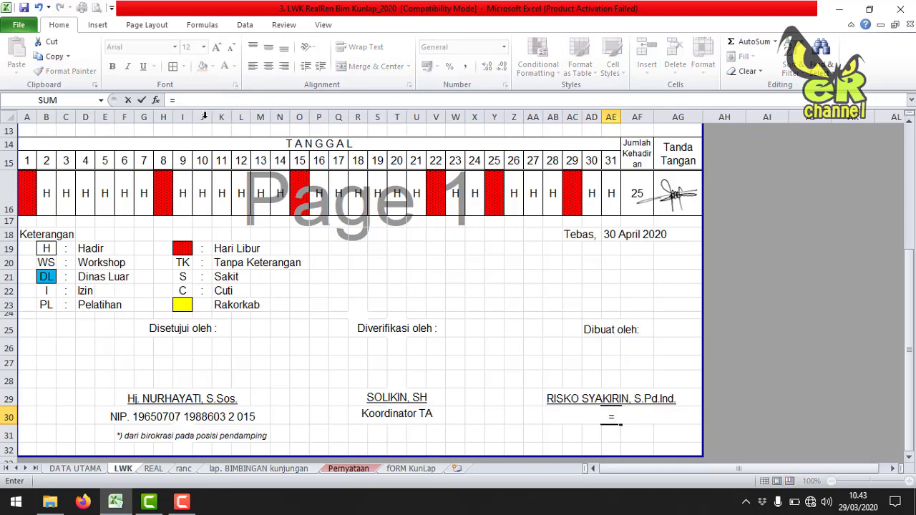
click(86, 469)
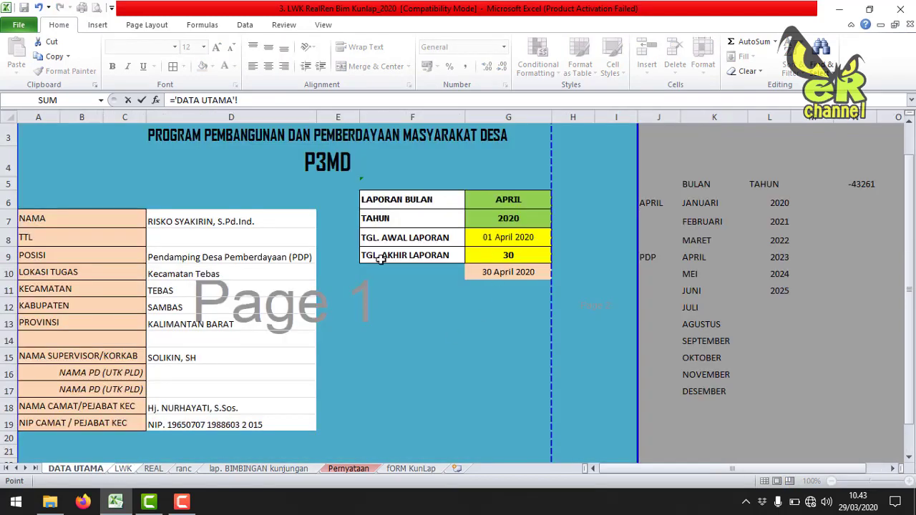
click(647, 257)
text(&" "&"Kec. "&)
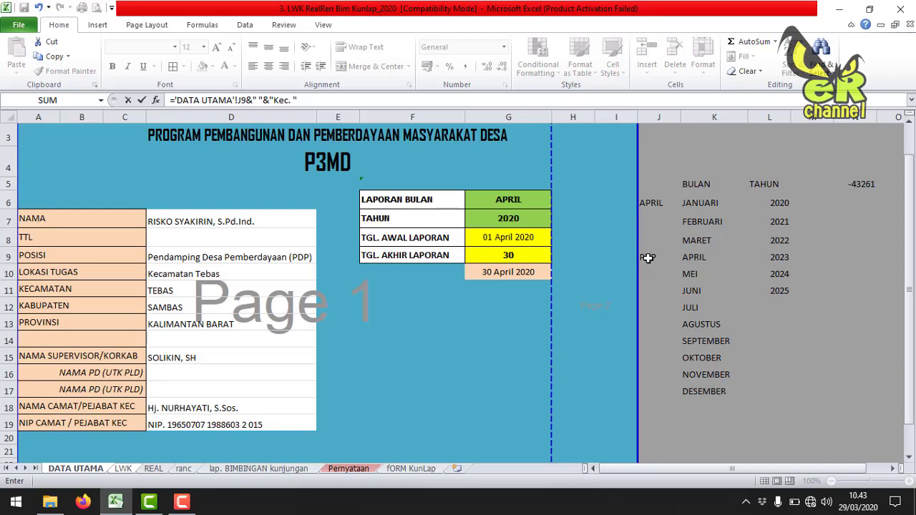
Step: Complete LWK's signature-line formula with the KEC cell so it reads PDP KEC. TEBAS
click(169, 289)
key(Return)
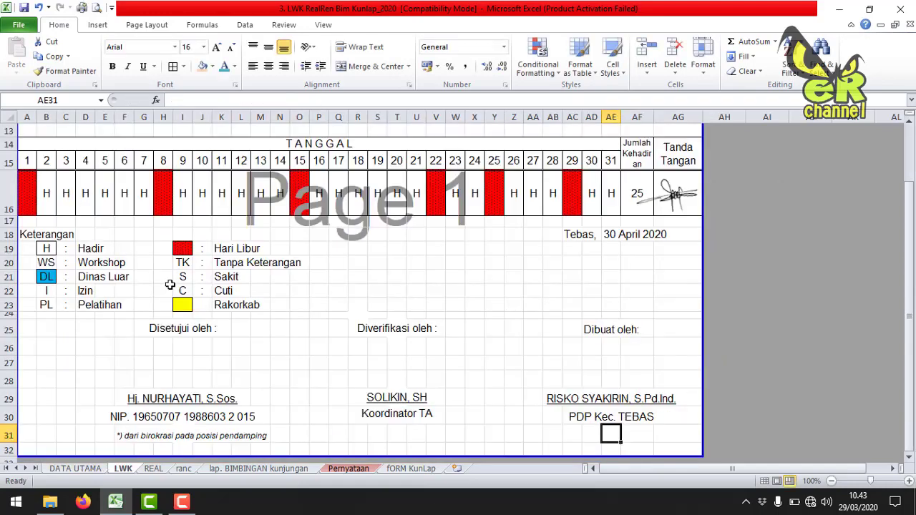
click(92, 469)
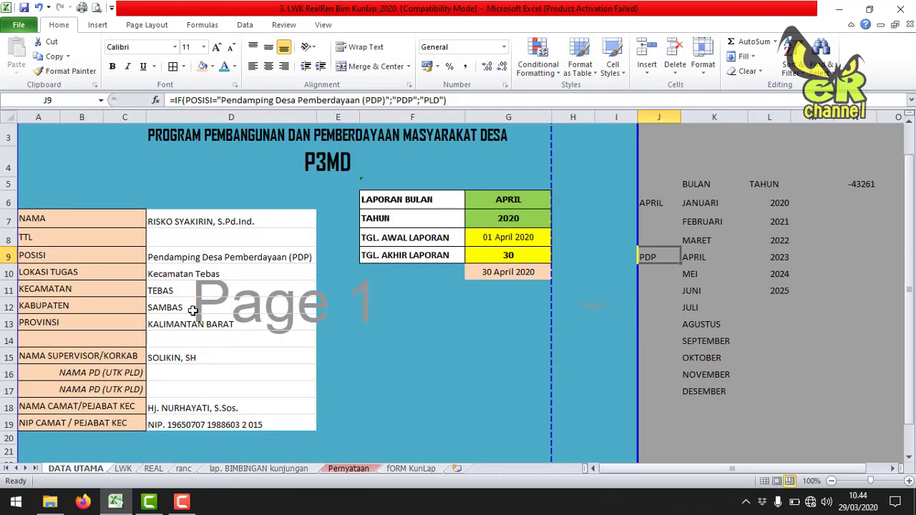
click(179, 290)
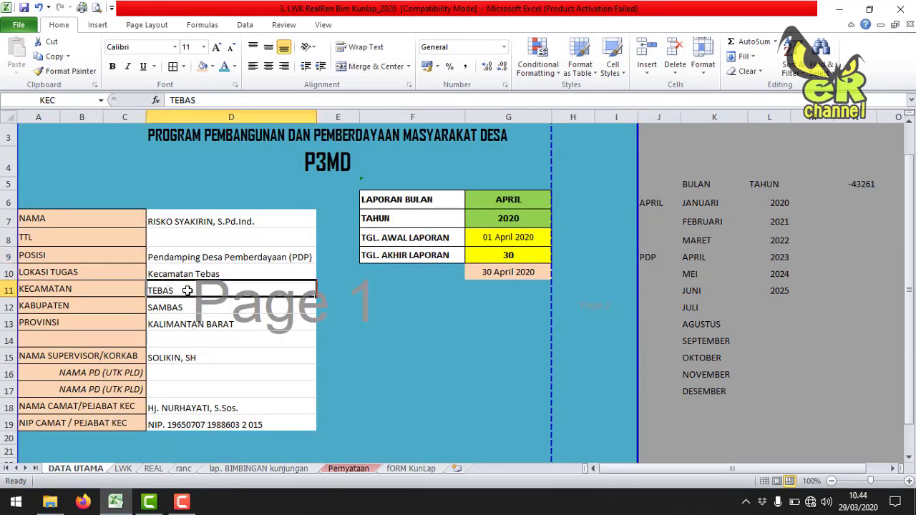
Step: Enter =PROPER(KEC) in DATA UTAMA cell J11 so it shows Tebas
click(648, 288)
text(=P)
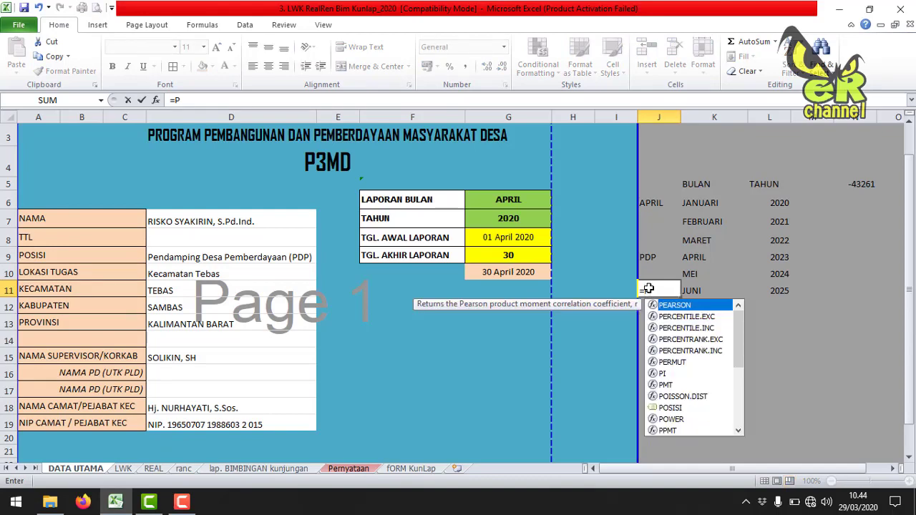
text(ROPER)
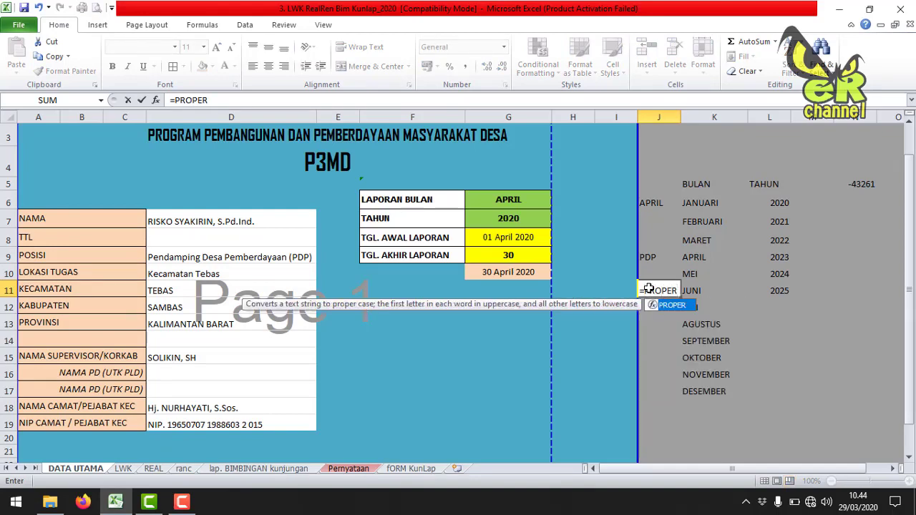
text(()
click(213, 283)
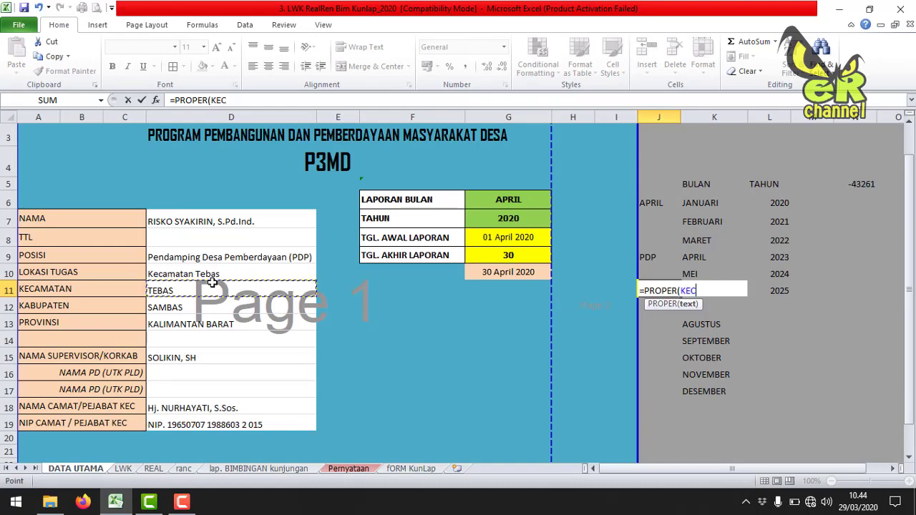
text())
key(Return)
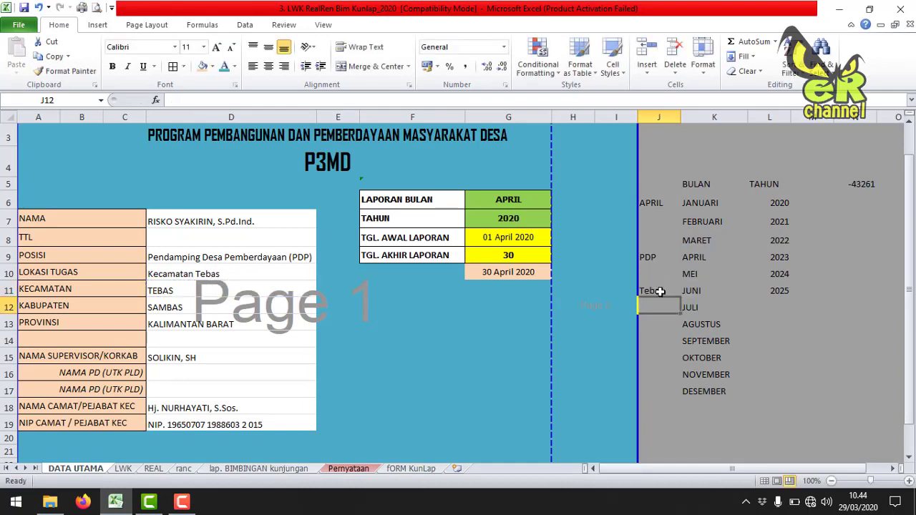
click(660, 291)
Step: Edit LWK's AE30 formula to use the text 'Kec.' and a DATA UTAMA district reference
key(ctrl+Page_Down)
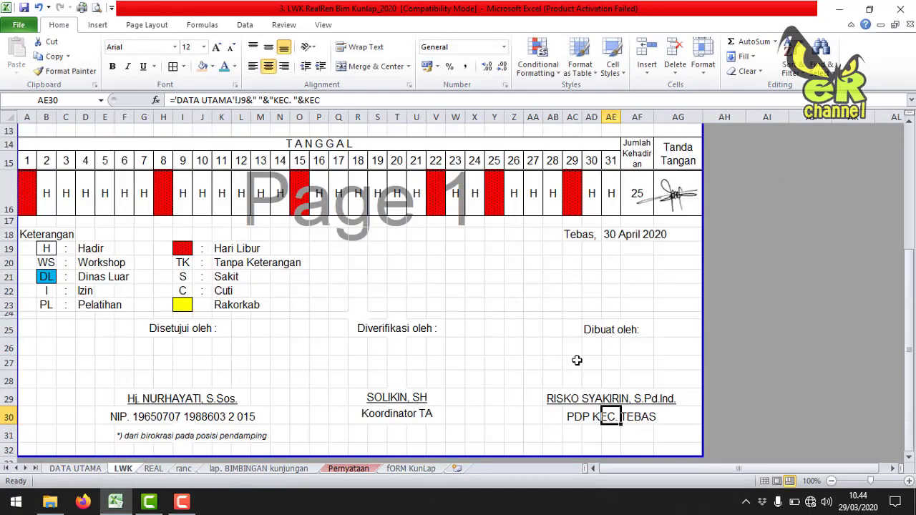
click(281, 100)
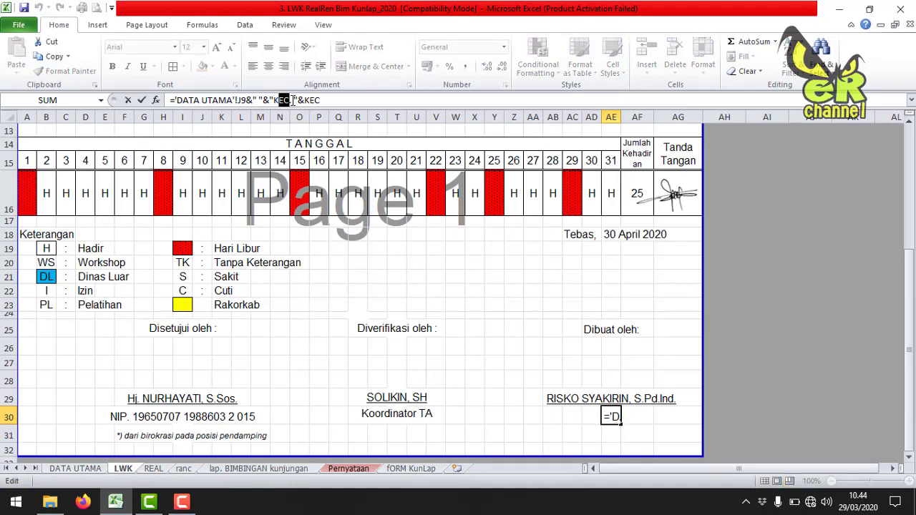
text(.)
key(BackSpace)
text(e)
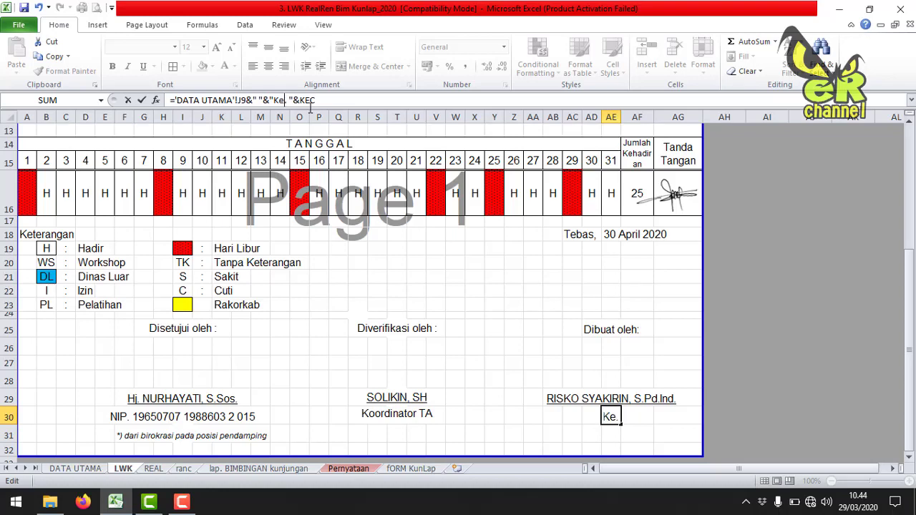
text(c)
drag(320, 100, 309, 100)
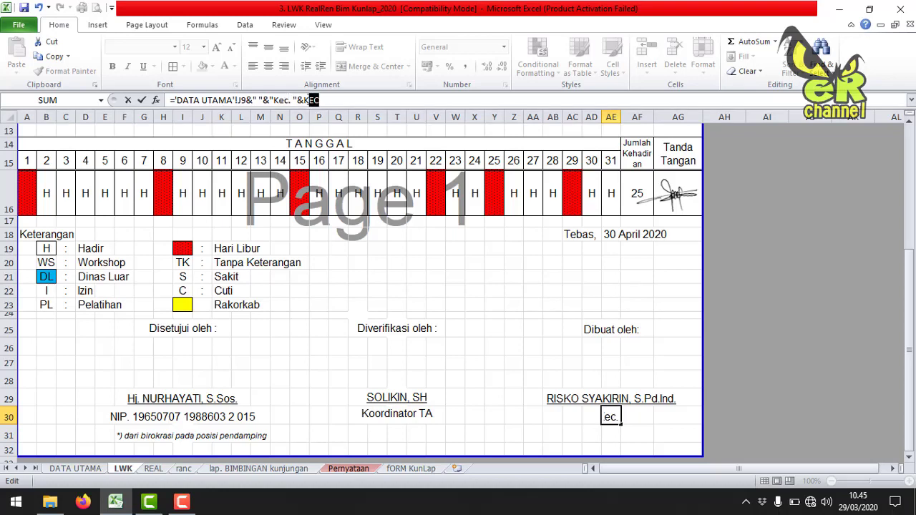
click(75, 469)
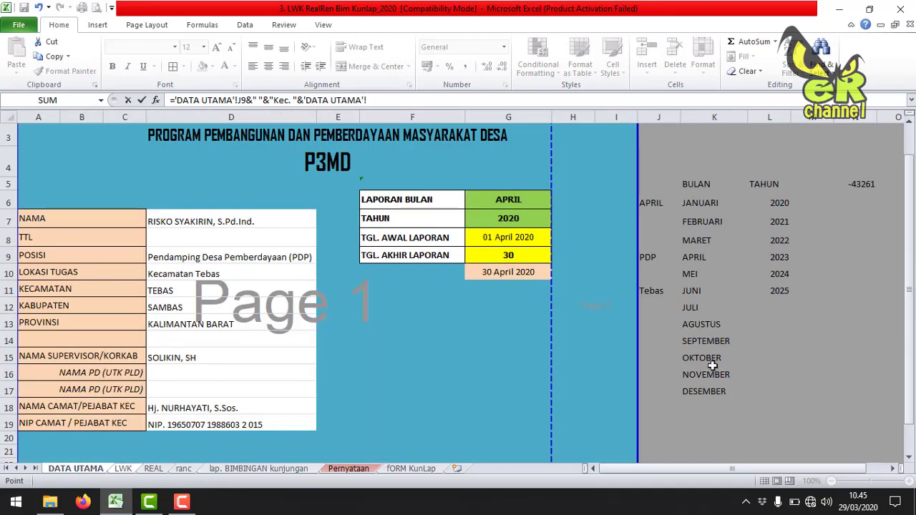
key(Return)
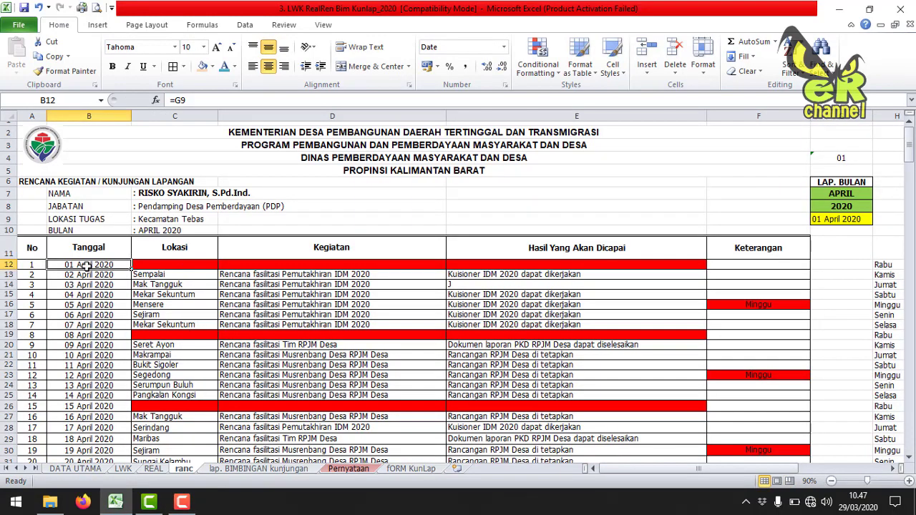
Step: Link REAL cell C10 to LWK's month with =LWK!Q9
click(152, 467)
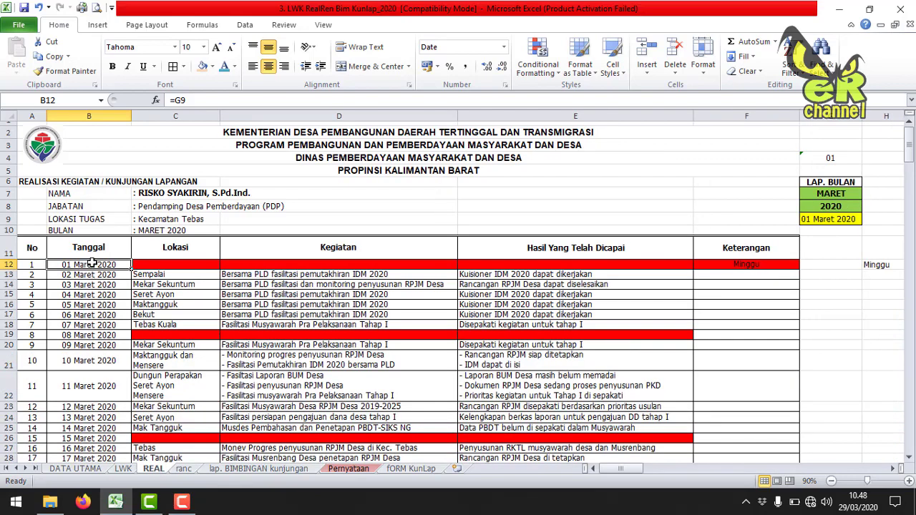
scroll(92, 264, down, 1)
click(156, 234)
click(156, 197)
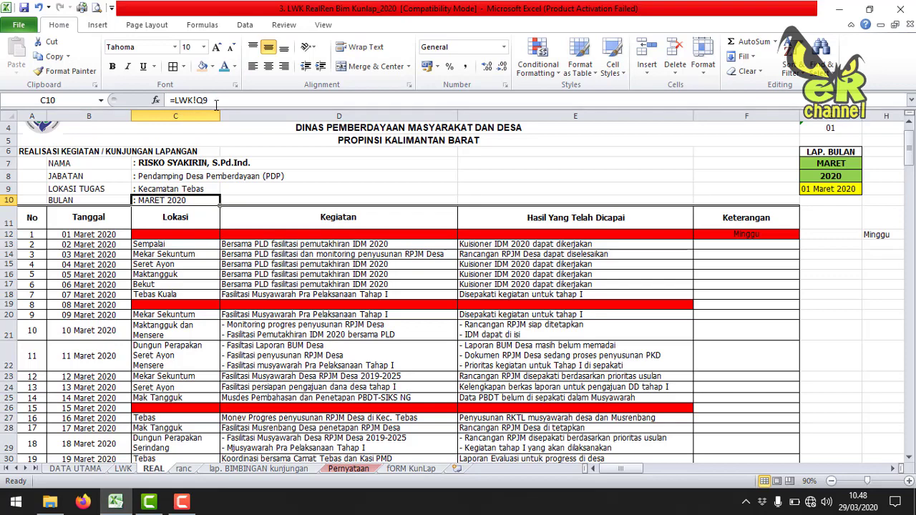
text(=)
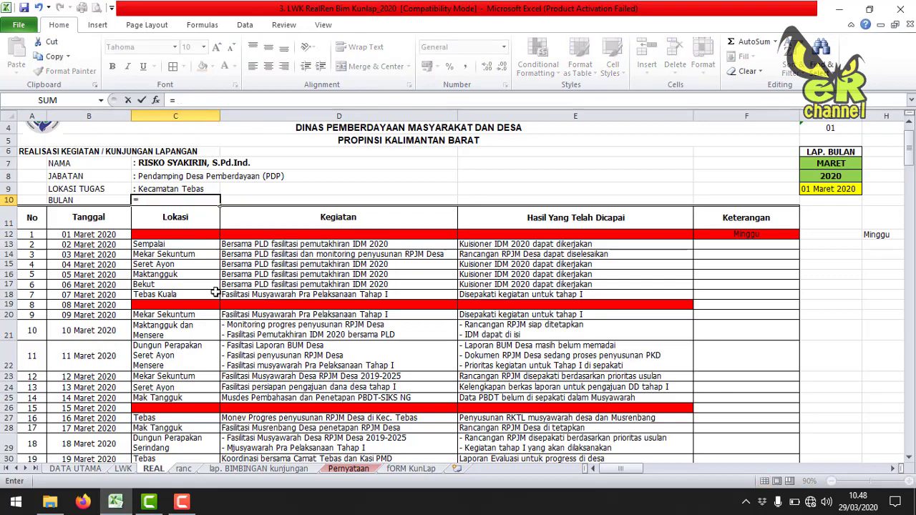
click(123, 468)
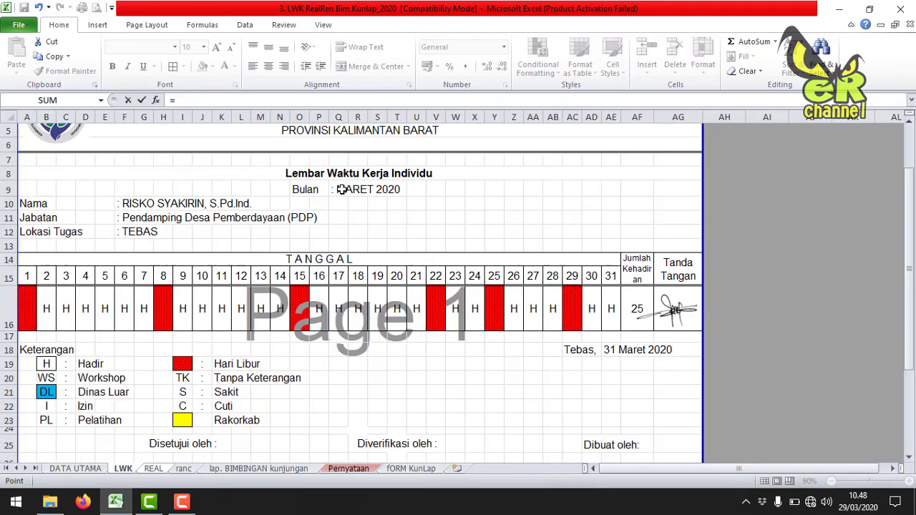
click(338, 189)
key(Return)
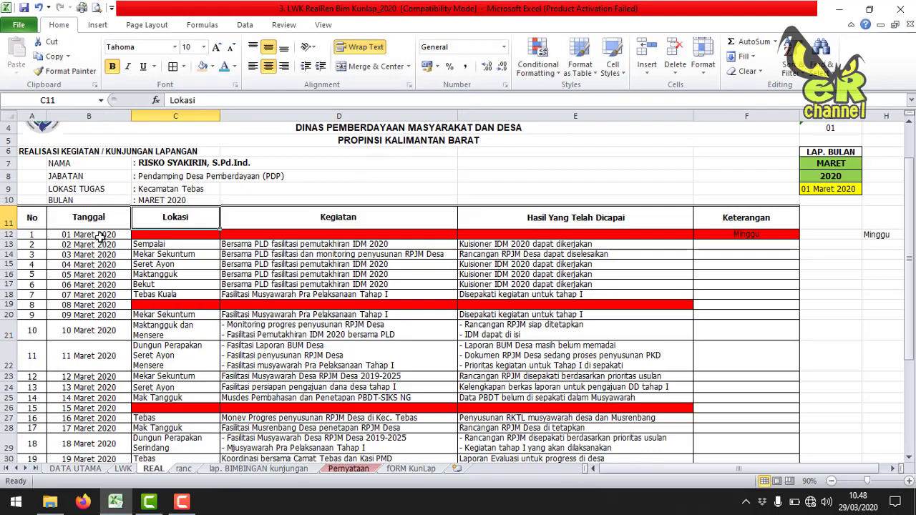
Step: Link REAL cell B12 to the start date with ='DATA UTAMA'!G8
click(101, 233)
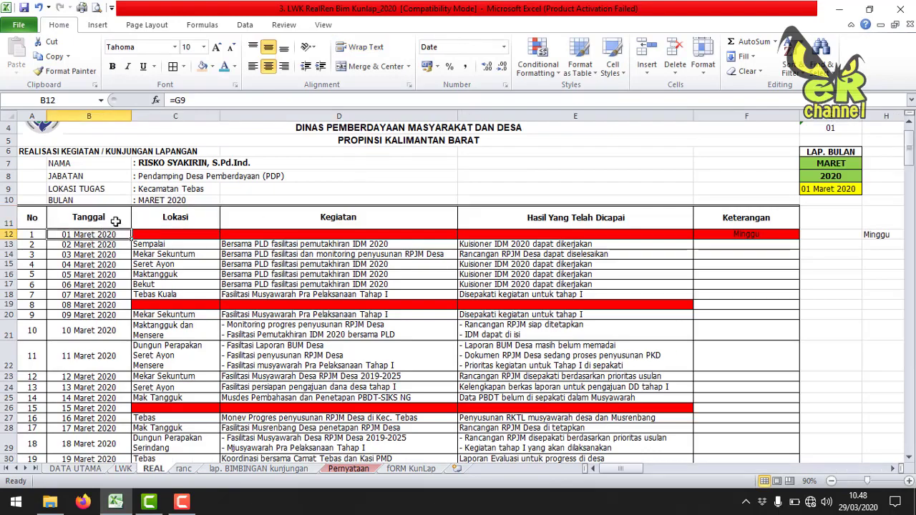
text(=)
click(83, 469)
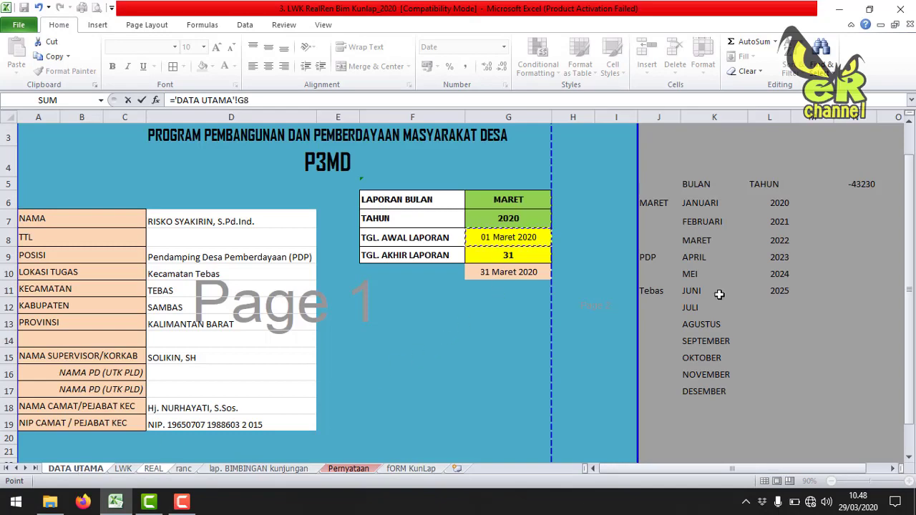
click(505, 240)
key(Return)
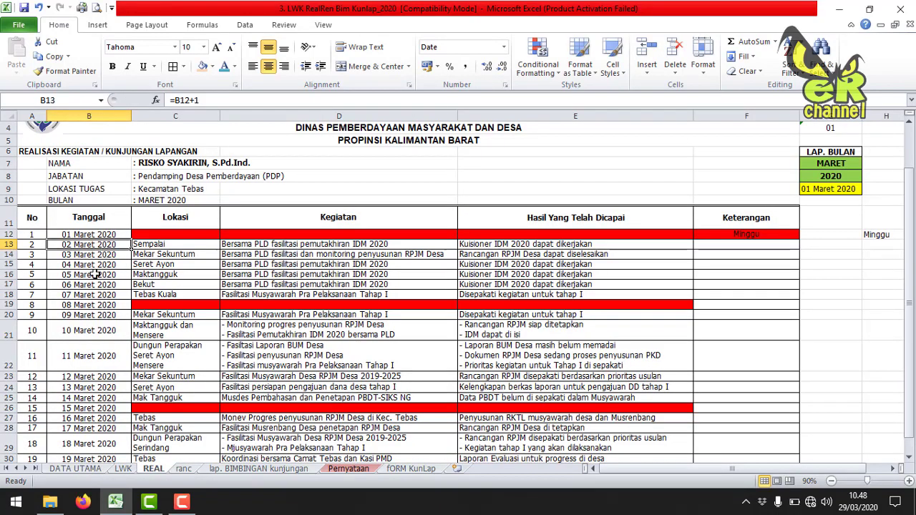
Step: Set the G6 report month on DATA UTAMA to APRIL and check REAL's dates
click(75, 469)
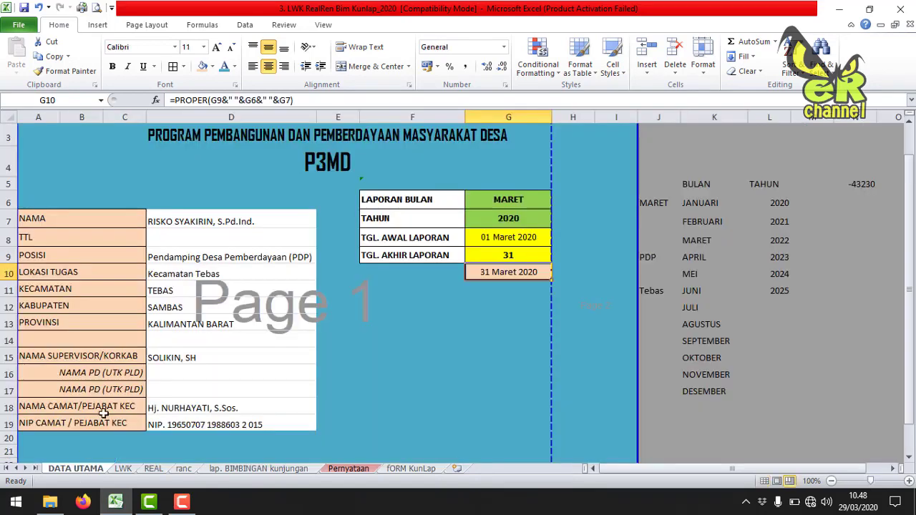
click(527, 204)
click(557, 205)
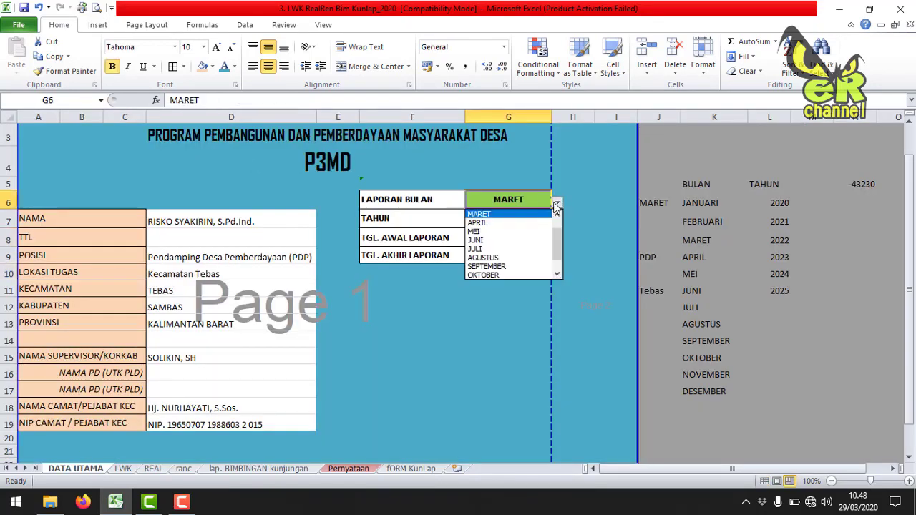
click(517, 221)
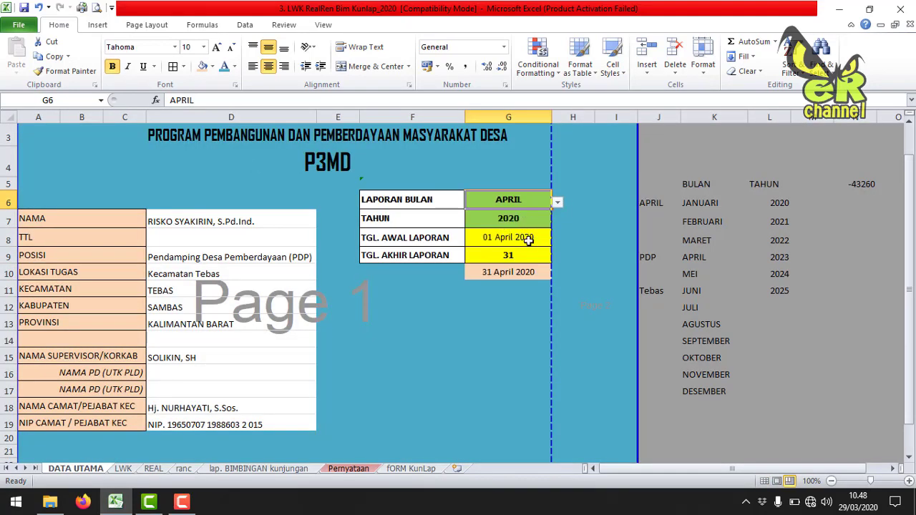
click(153, 469)
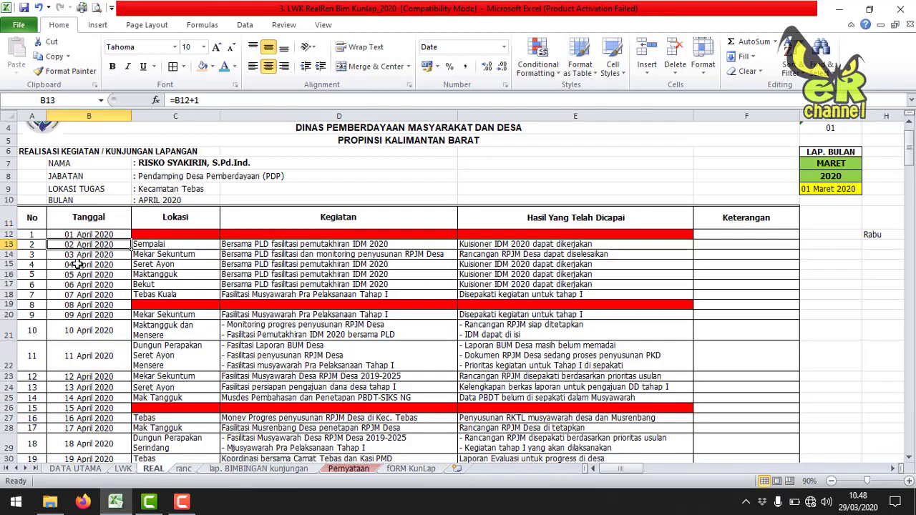
Step: Set the report month back to MARET and view the REAL sheet
click(75, 469)
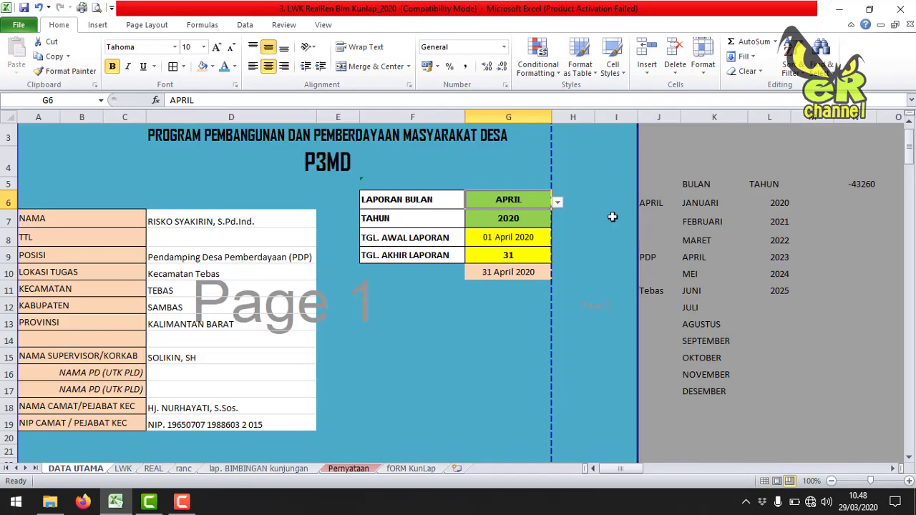
click(557, 204)
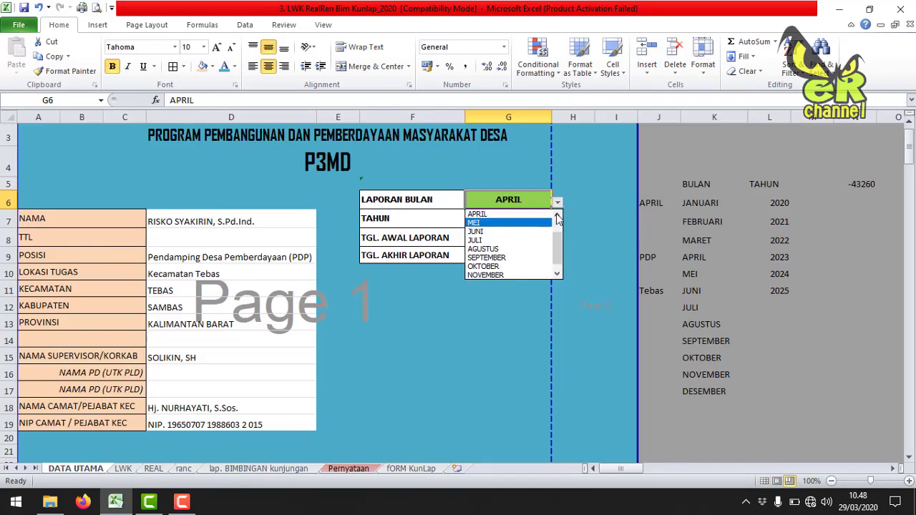
key(Up)
key(Up)
key(Return)
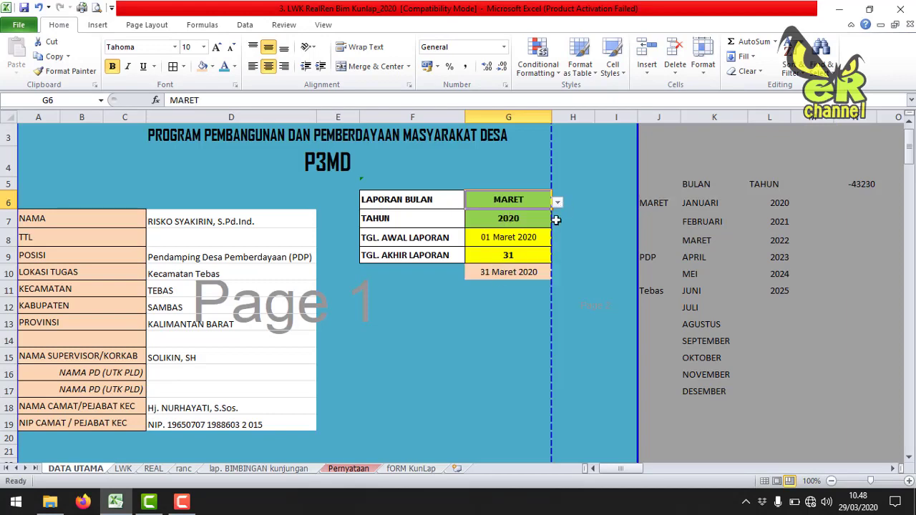
click(153, 469)
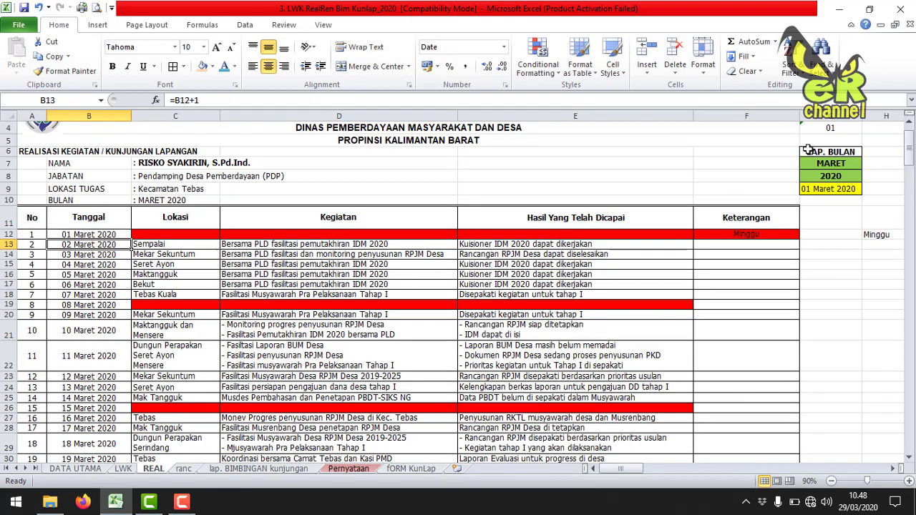
Step: Delete column G on REAL and review the existing day-name and Keterangan cells
right_click(834, 116)
click(776, 217)
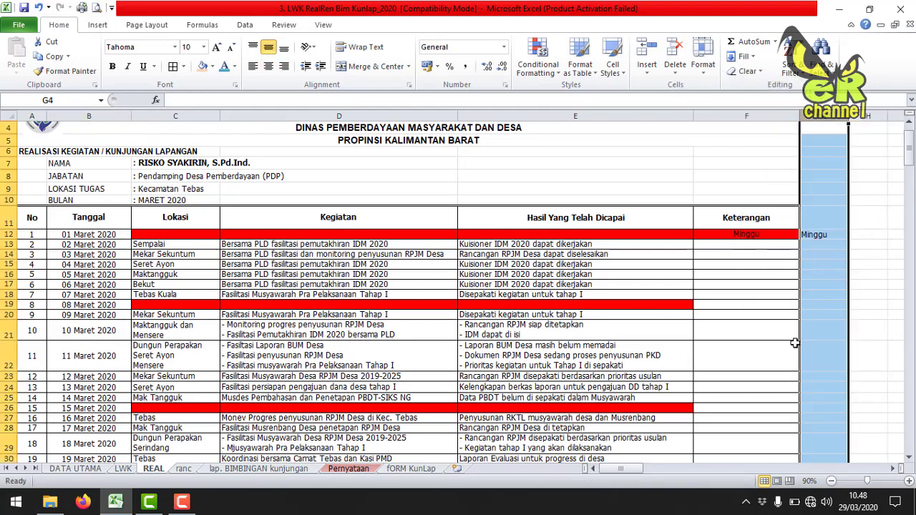
click(815, 236)
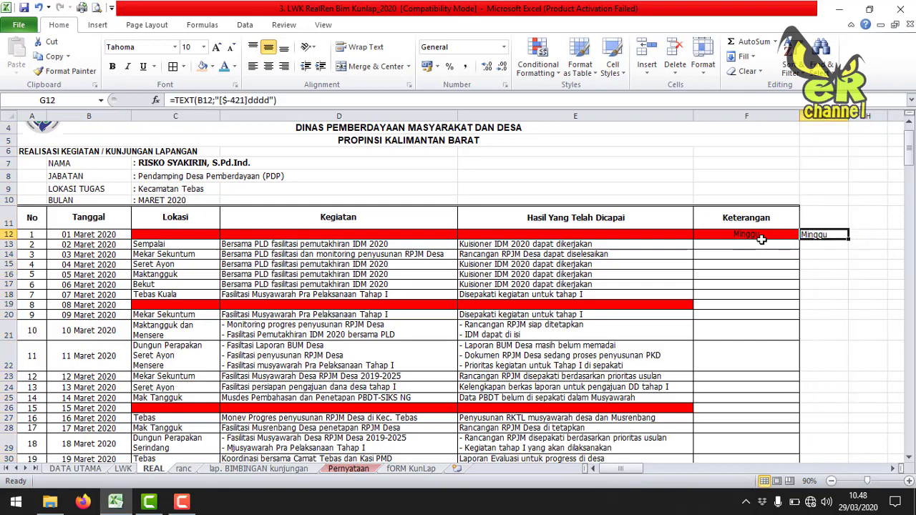
key(Left)
click(754, 307)
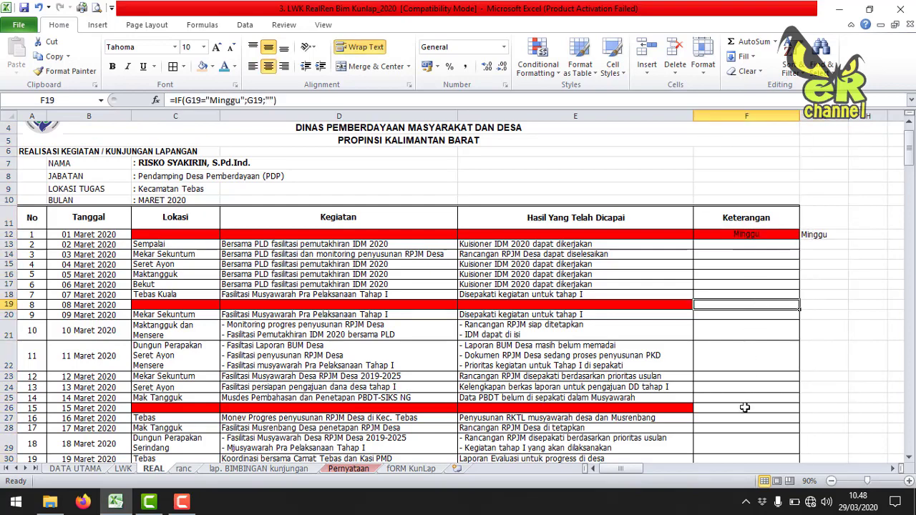
click(745, 408)
Step: Enter =TEXT(B13;"[$-421]dddd") in G13 and fill it down column G
click(821, 245)
text(=)
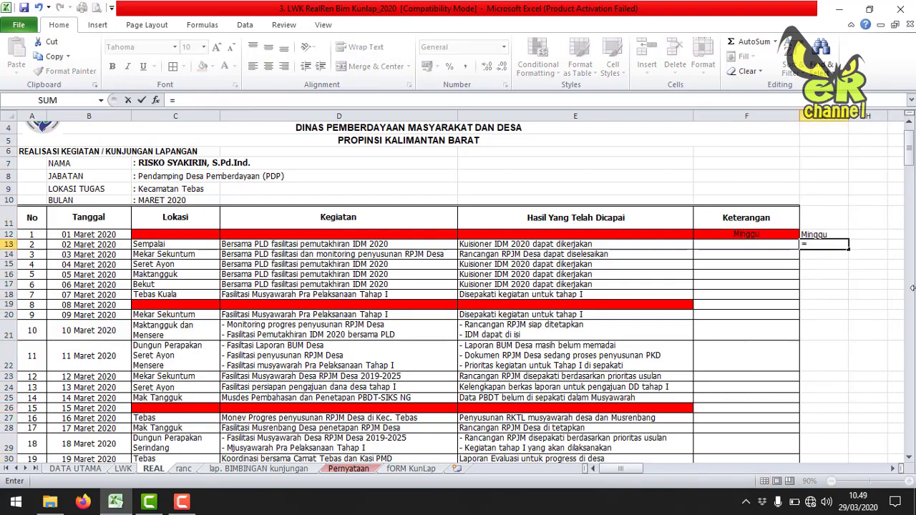
text(text()
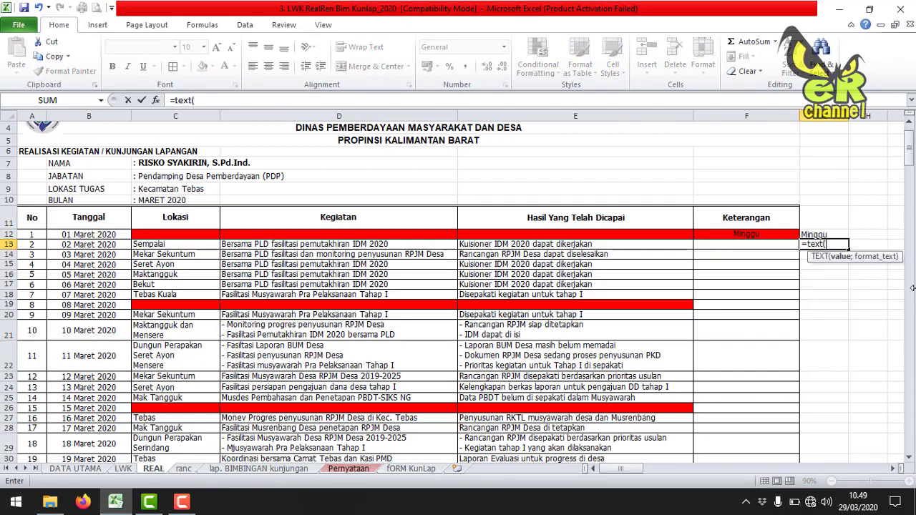
click(116, 244)
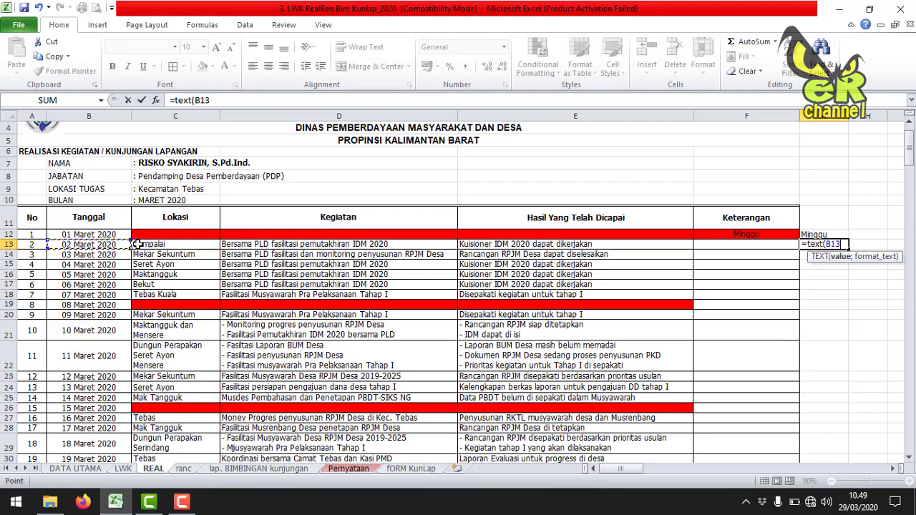
text(;"[$-421)
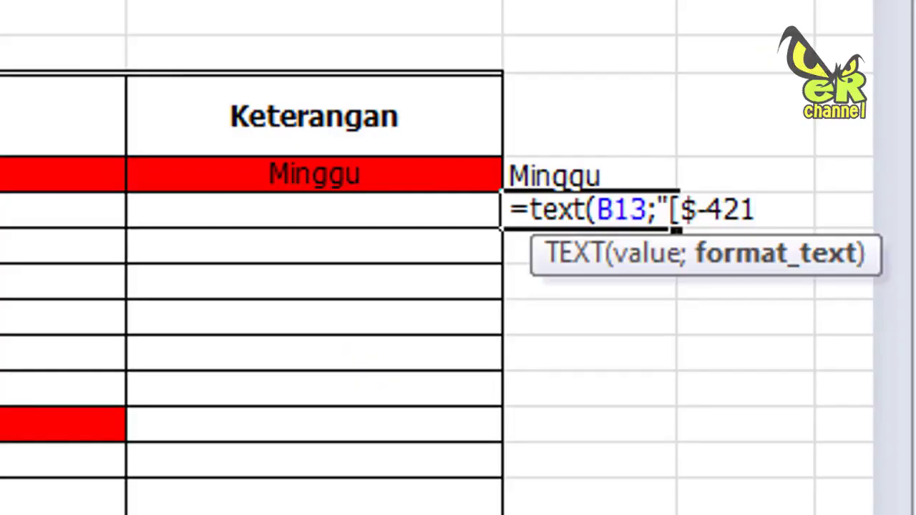
text(d)
text(ddd)
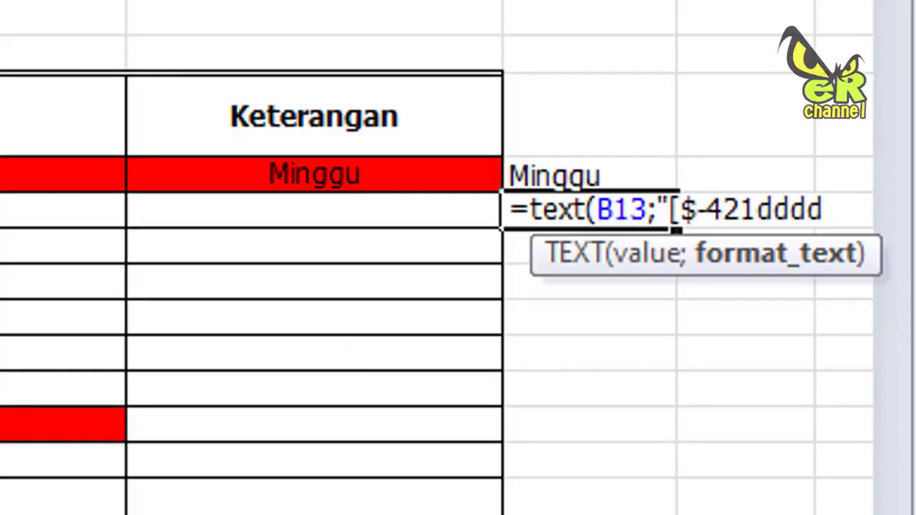
text(")
click(760, 196)
text(])
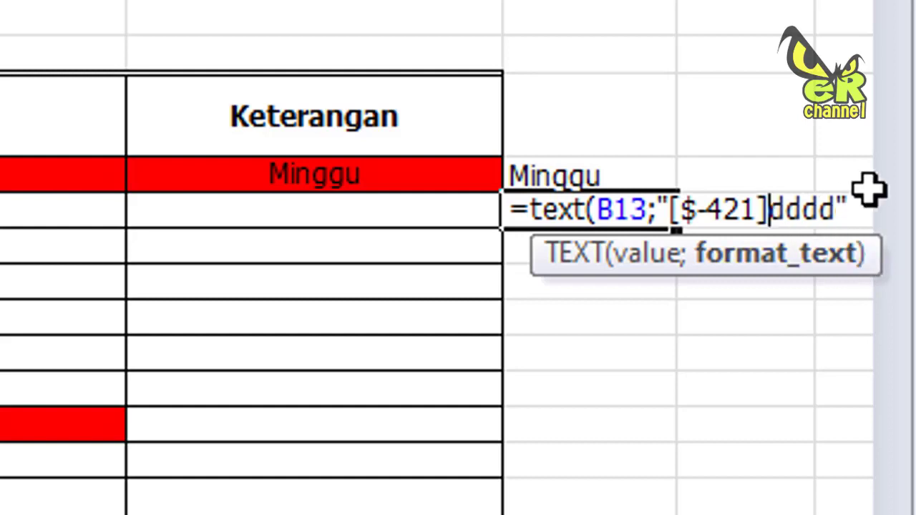
key(Return)
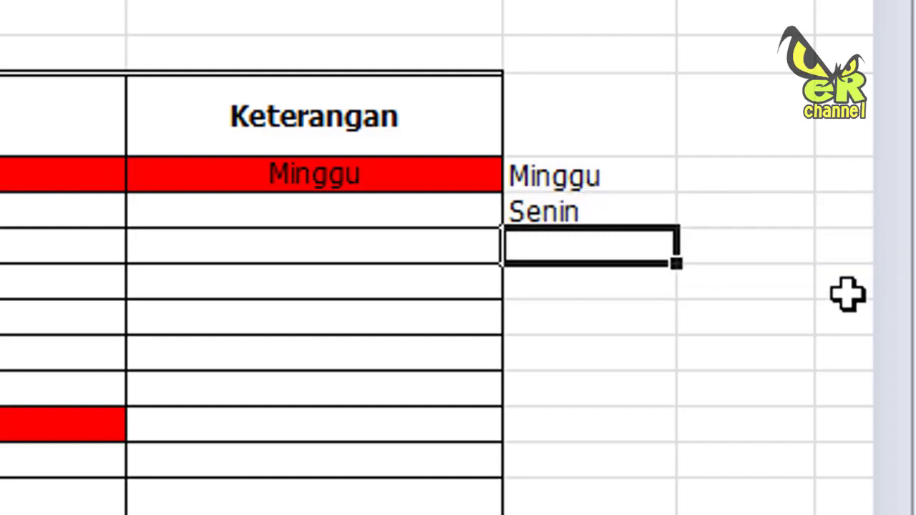
click(537, 211)
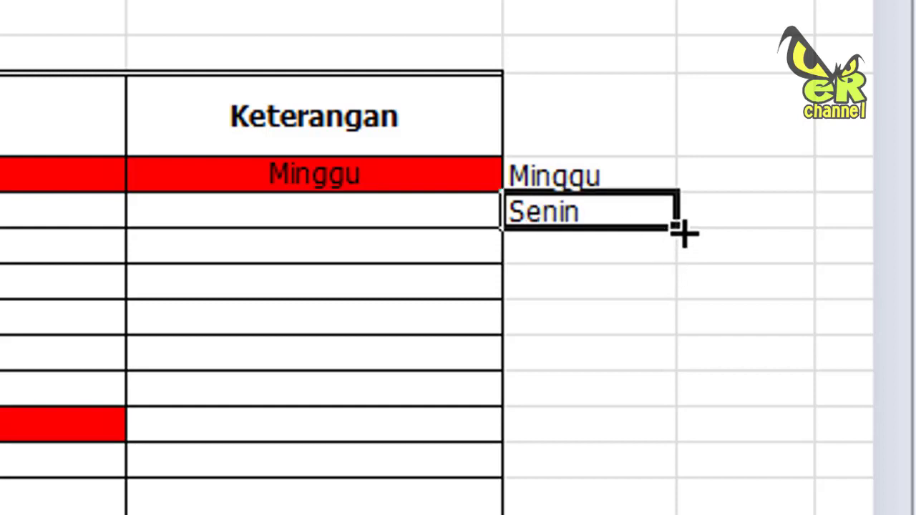
mouse_move(677, 240)
mouse_down()
mouse_move(599, 512)
mouse_move(494, 458)
mouse_up()
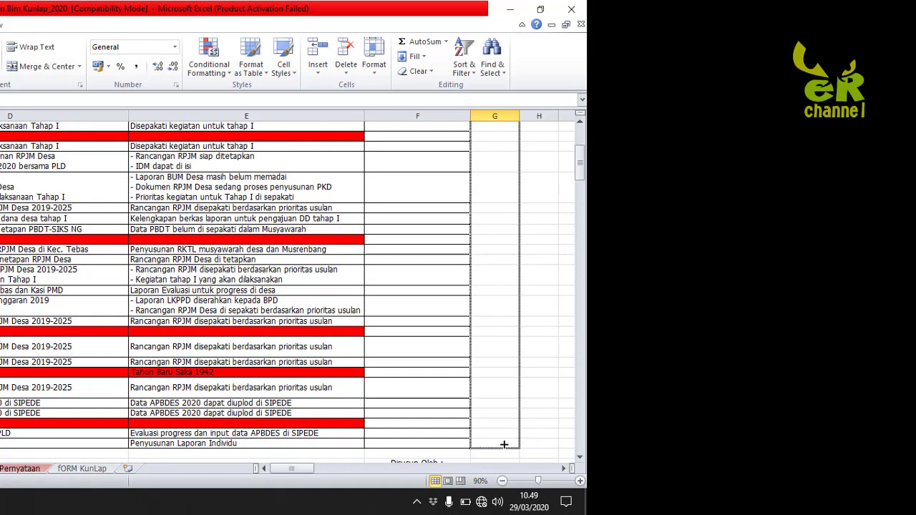
drag(517, 456, 504, 451)
Step: Select the Keterangan column down the table and open Conditional Formatting
drag(580, 173, 551, 177)
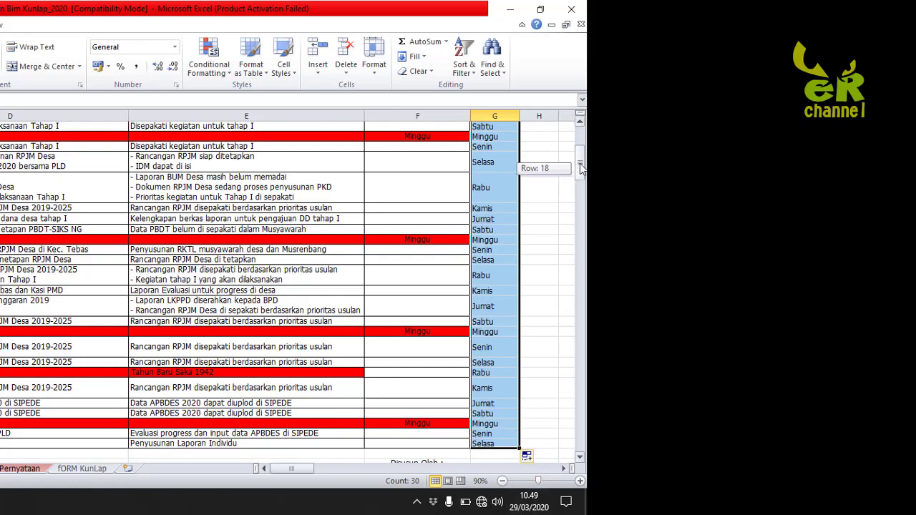
click(430, 233)
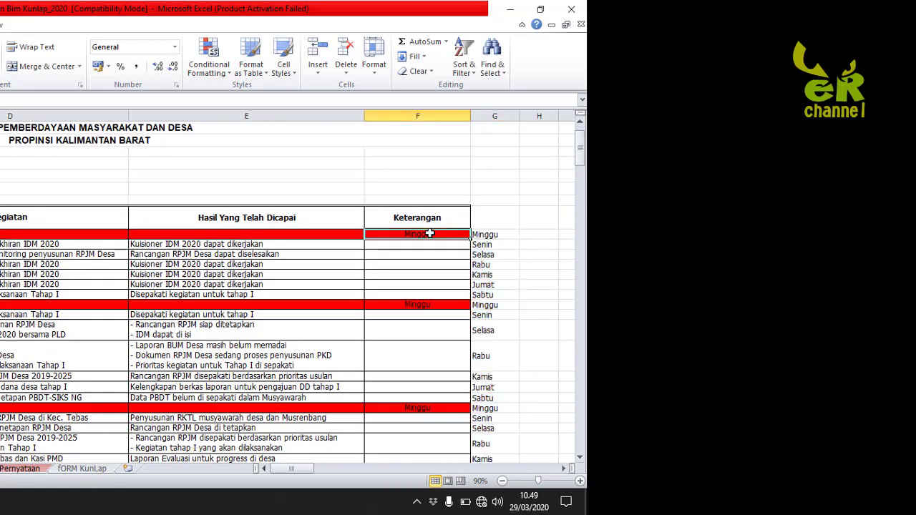
click(434, 303)
drag(436, 235, 428, 509)
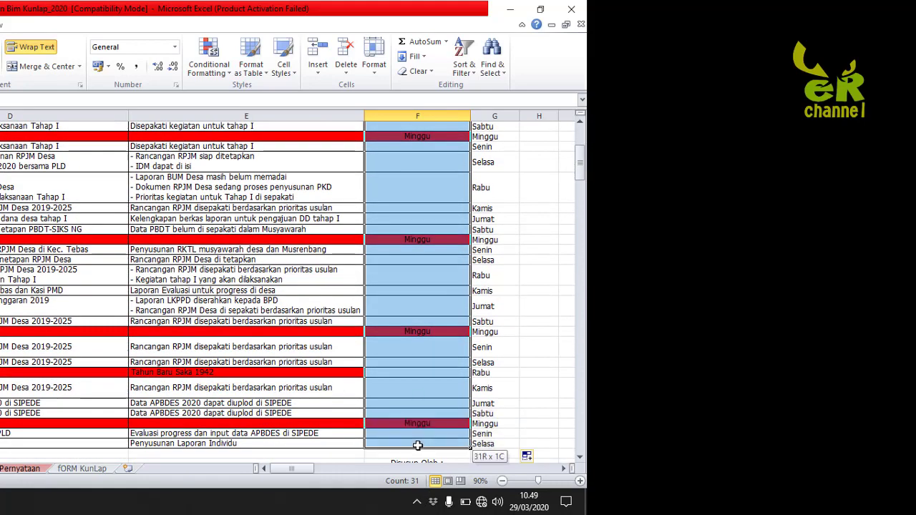
drag(428, 508, 428, 443)
click(227, 79)
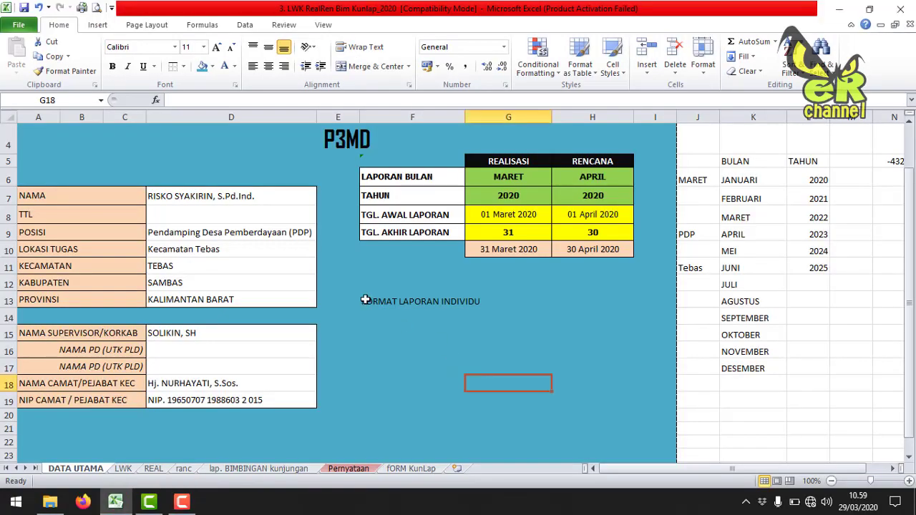
Step: Merge F13:H13 for the FORMAT LAPORAN INDIVIDU heading, fill it orange, and centre it vertically
click(464, 301)
click(421, 345)
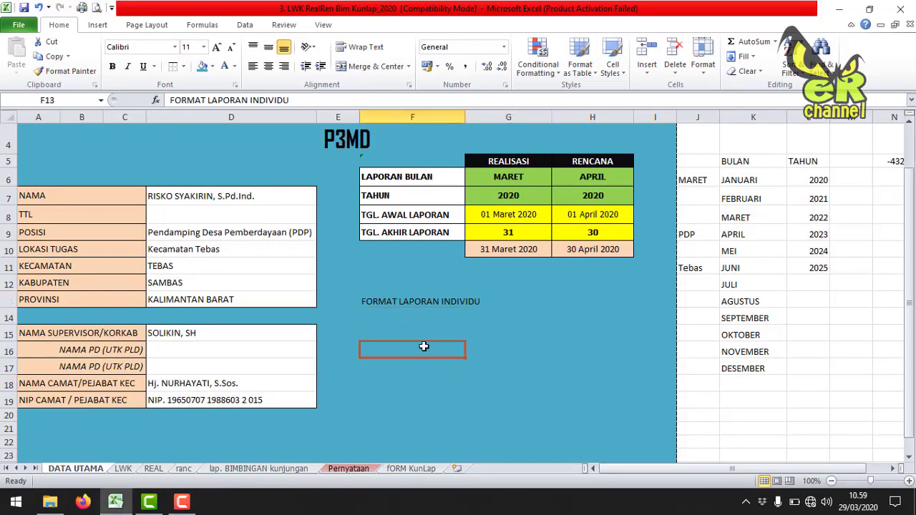
drag(378, 303, 610, 304)
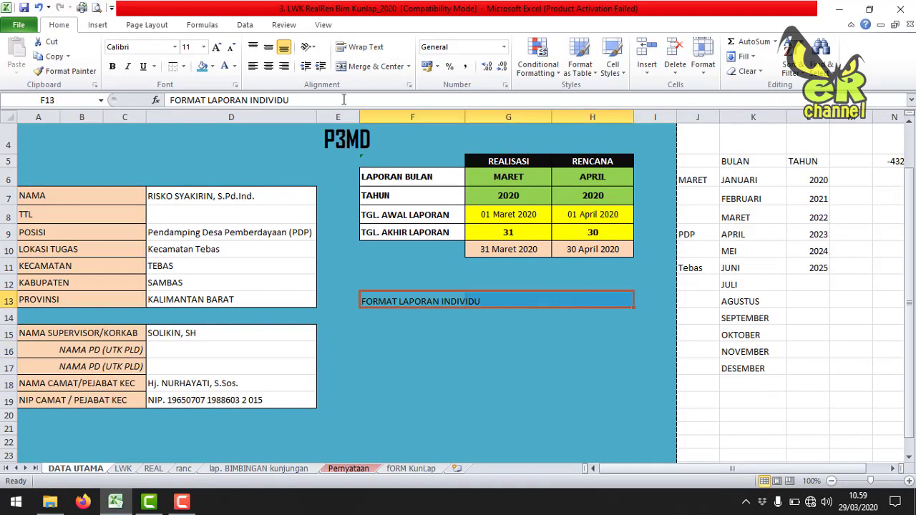
click(365, 68)
click(213, 66)
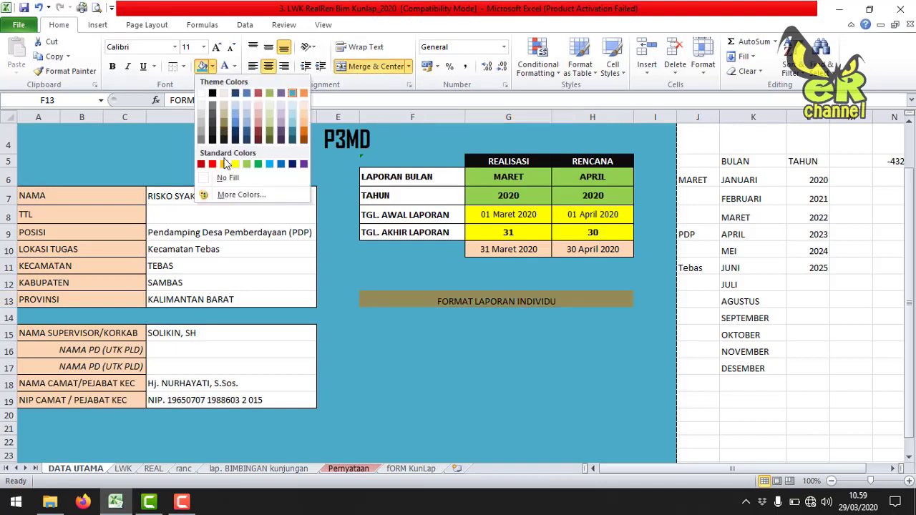
click(224, 165)
click(269, 46)
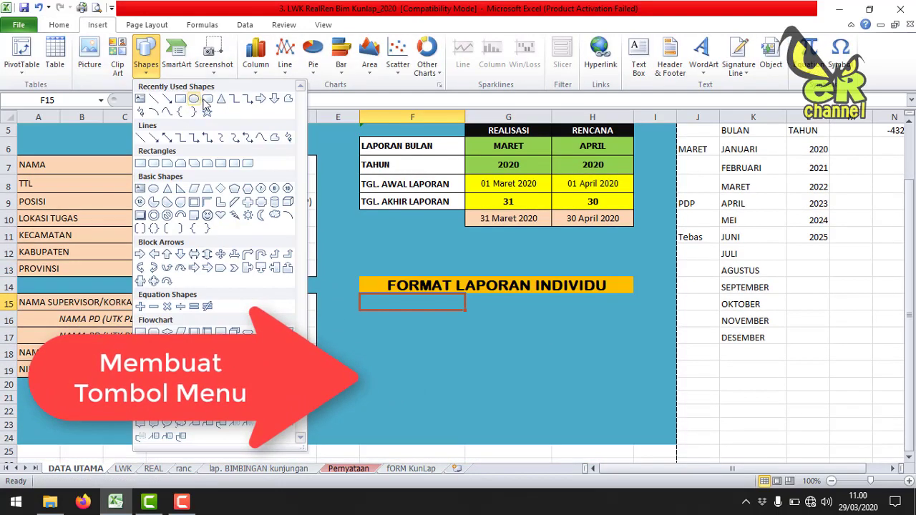
click(193, 113)
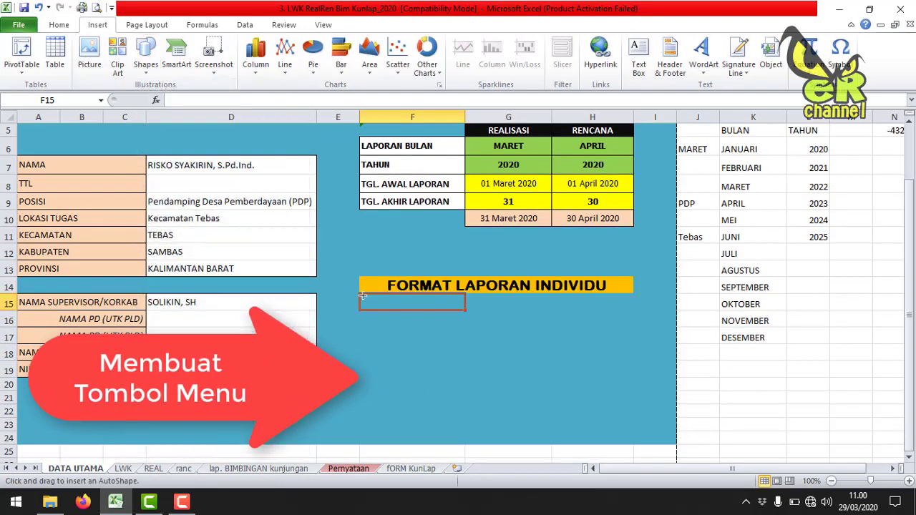
Step: Draw a rounded button from F15 to H16 with a glossy blue shape style
drag(361, 300, 629, 322)
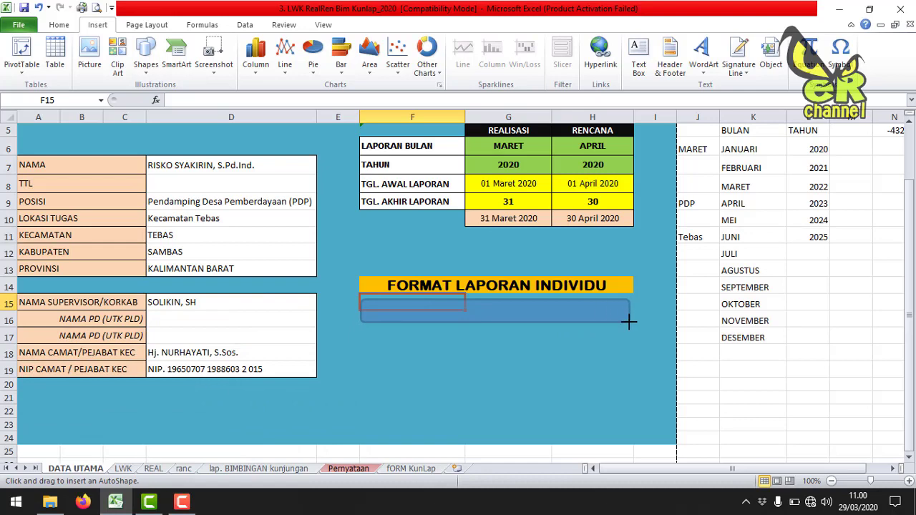
drag(631, 322, 633, 323)
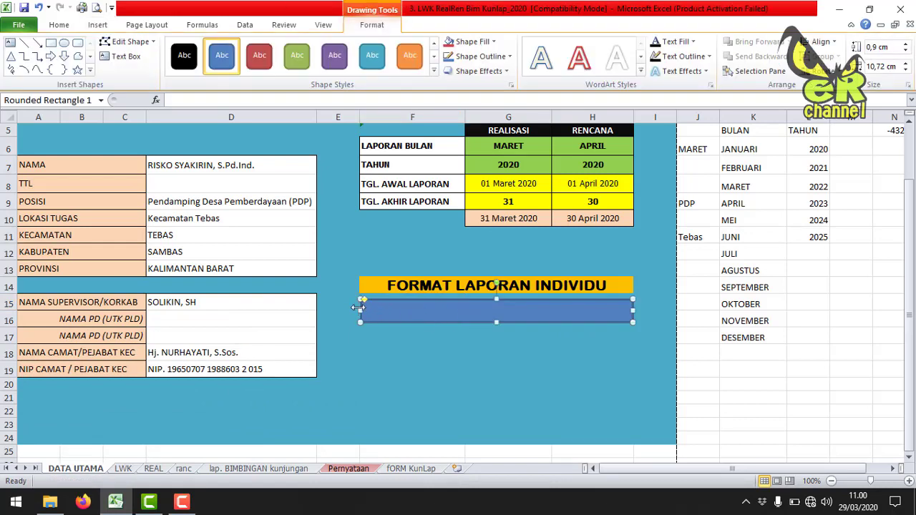
click(434, 70)
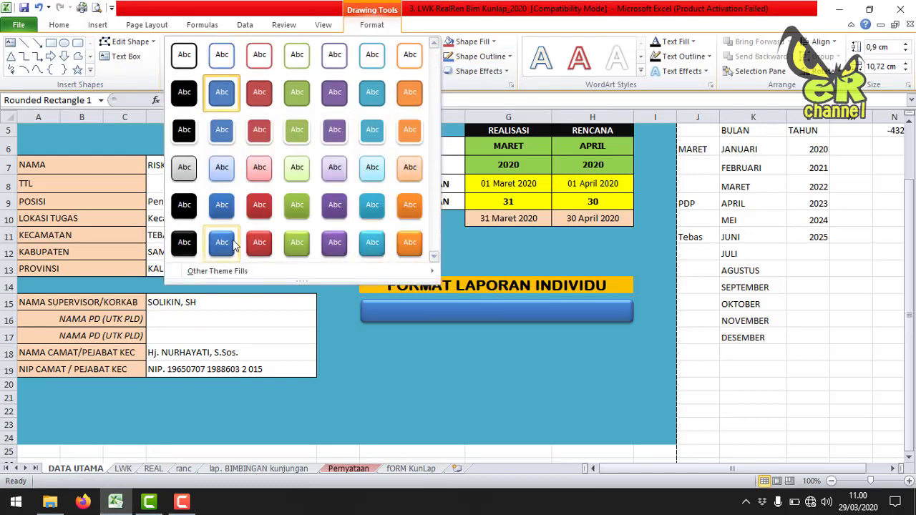
click(223, 243)
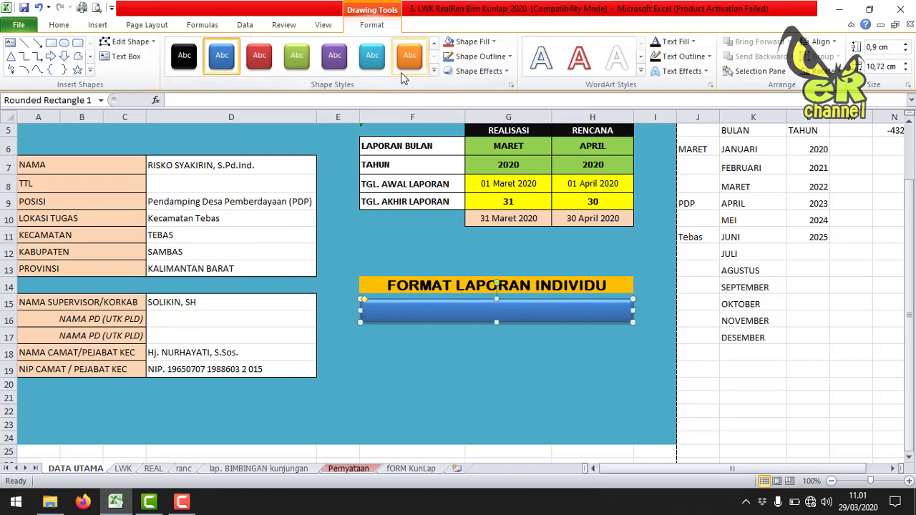
Step: Give the button a centred text label, typing 'ERNYATAAN KEHADIRAN'
right_click(508, 314)
click(543, 156)
text(LEMBAR TIME SHEET (LWK))
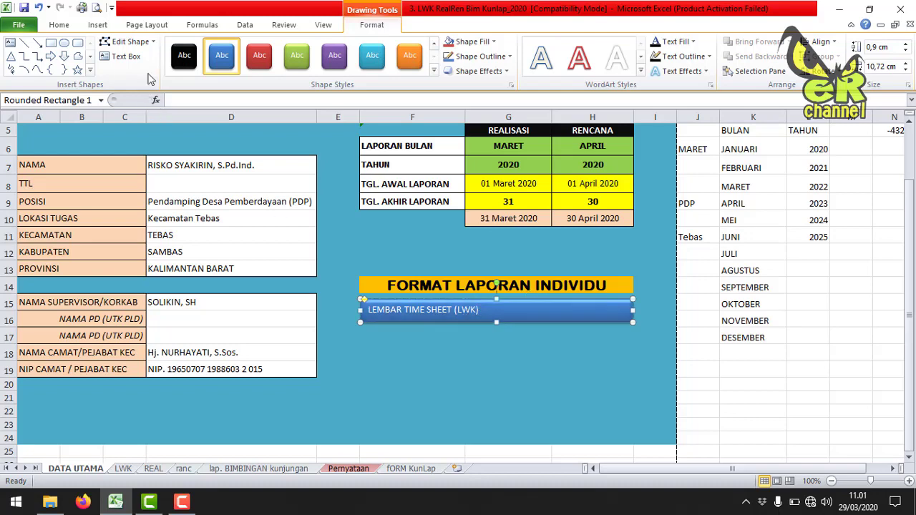
click(59, 25)
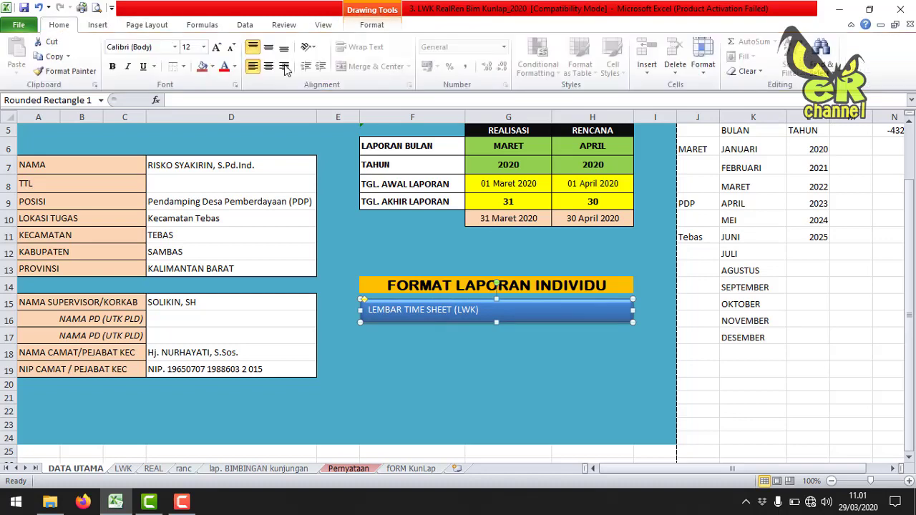
click(268, 65)
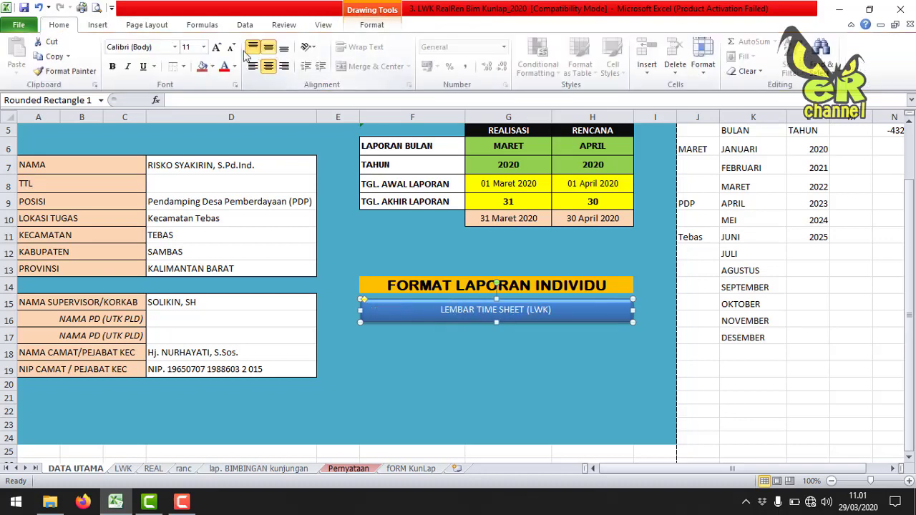
click(174, 46)
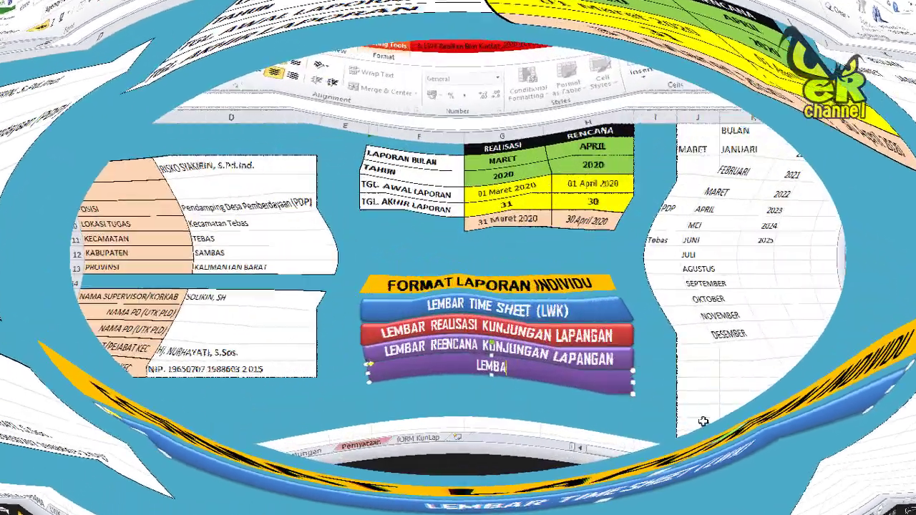
text(ER)
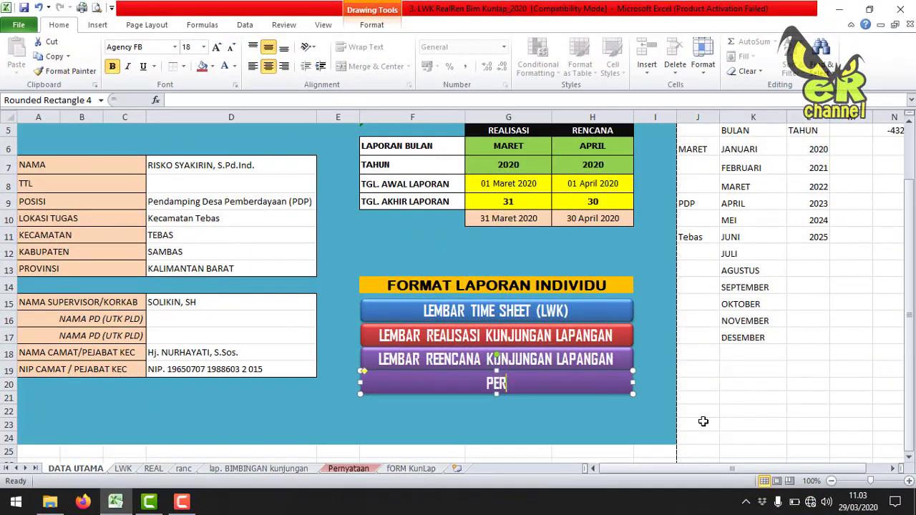
text(NYATAAN K)
text(EHADIRAN)
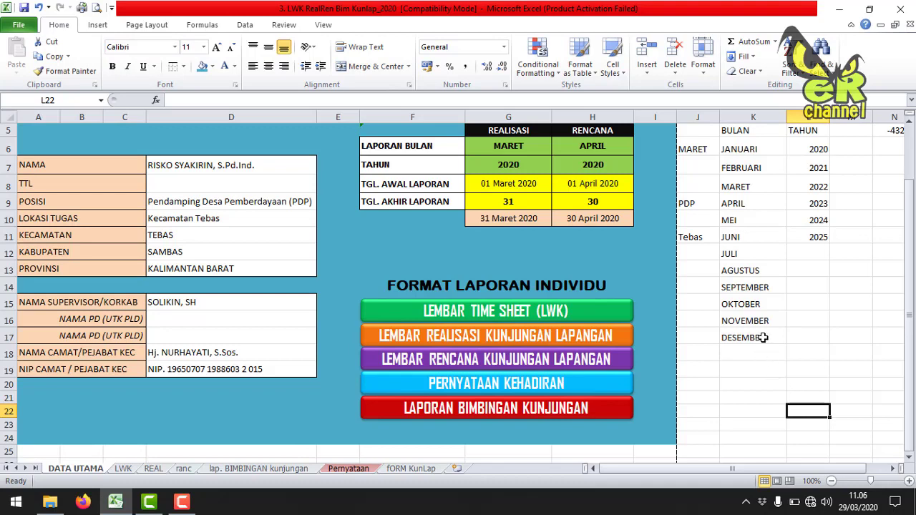
Step: Hyperlink the green button to the LWK sheet and the orange REALISASI button to REAL
click(600, 310)
right_click(601, 309)
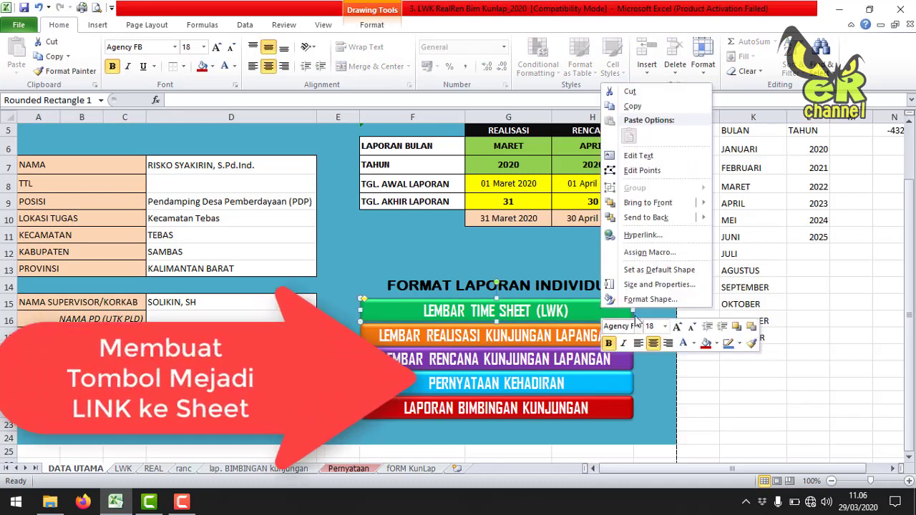
click(642, 235)
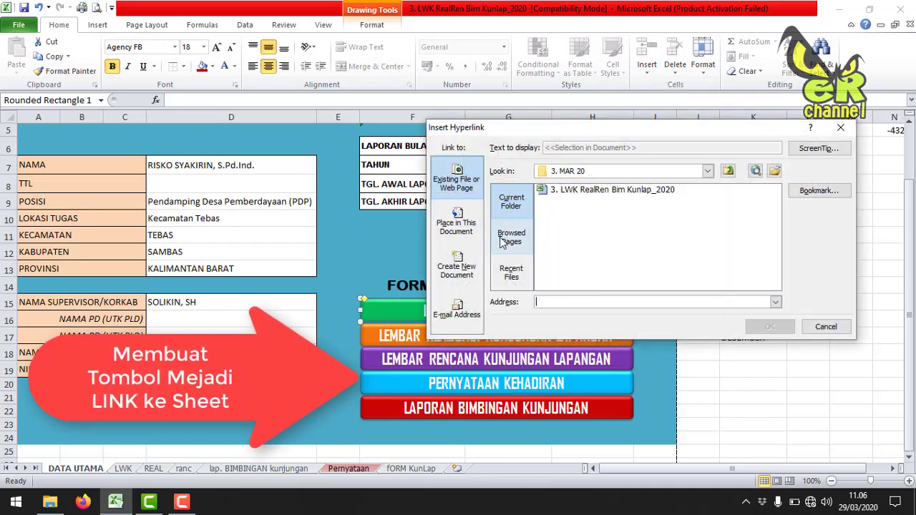
click(457, 225)
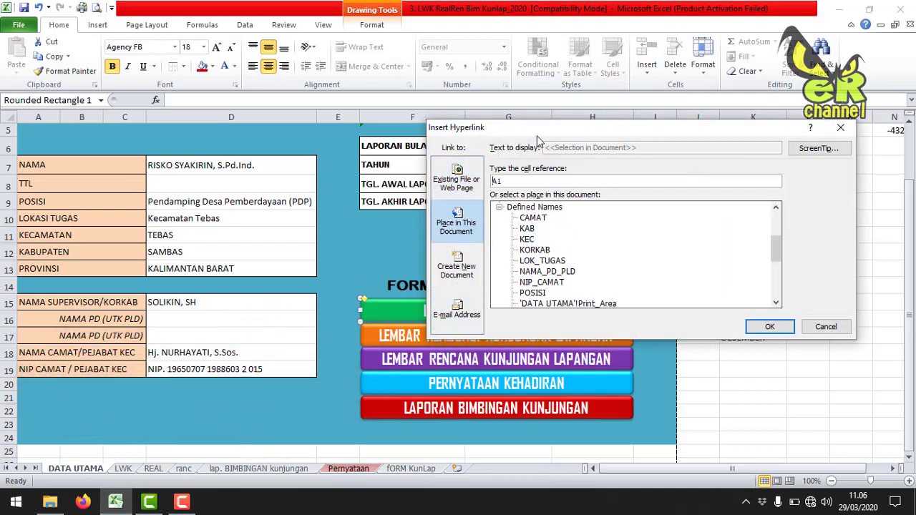
drag(545, 128, 567, 70)
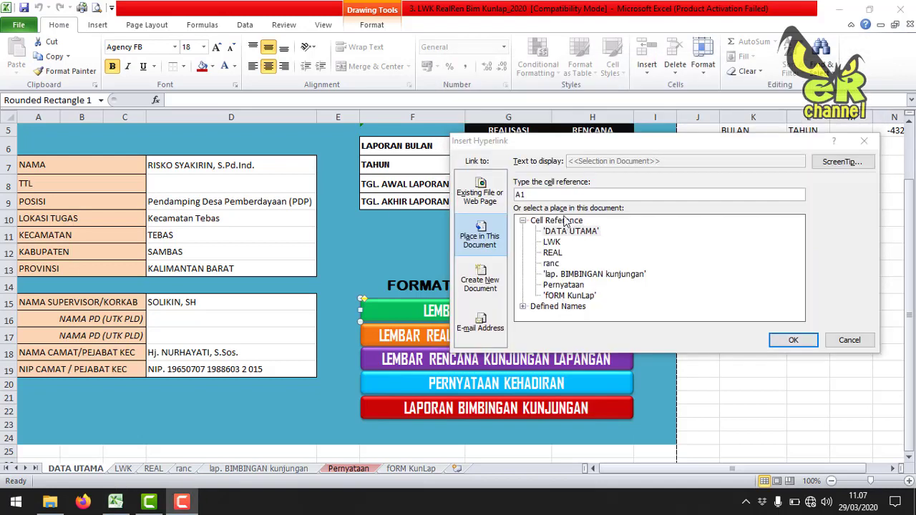
click(562, 252)
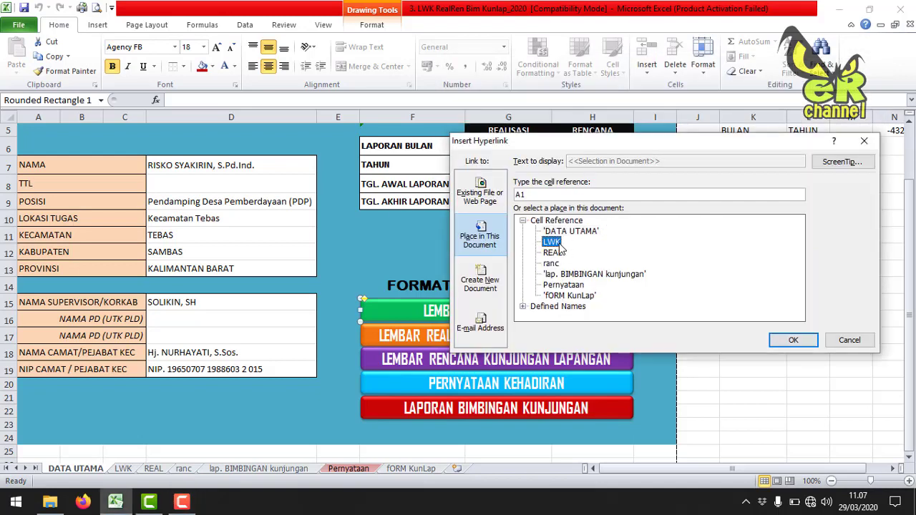
click(787, 342)
click(636, 336)
click(632, 337)
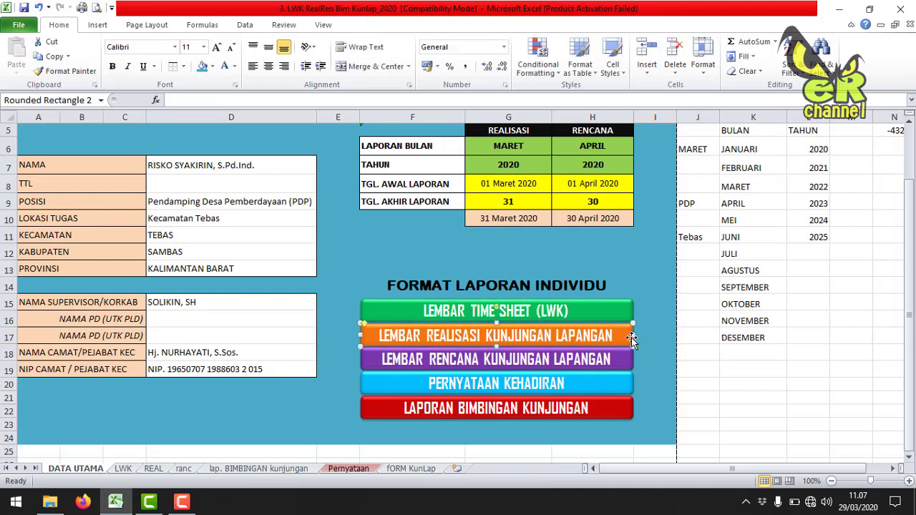
right_click(631, 337)
click(665, 263)
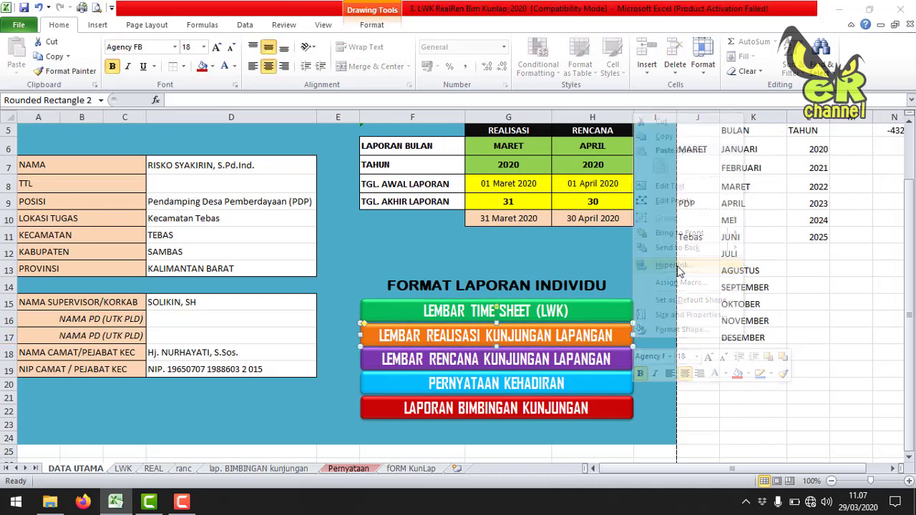
click(531, 240)
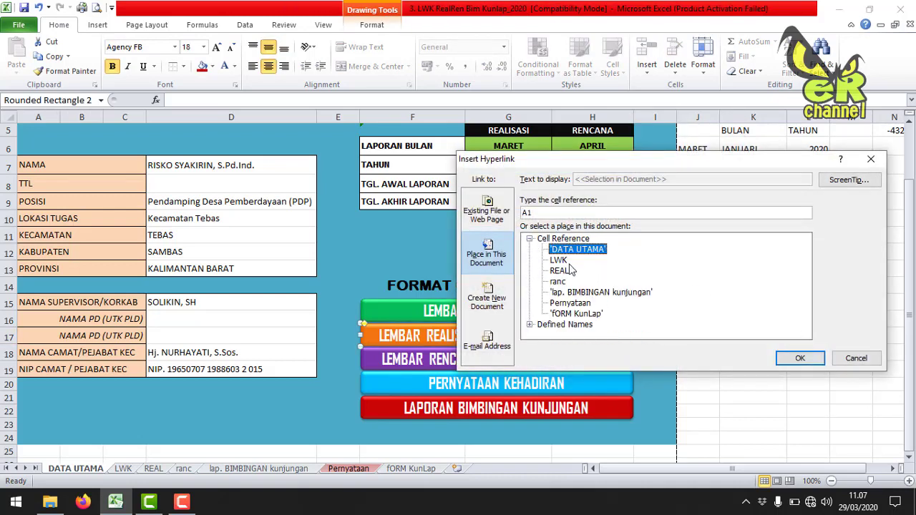
click(560, 272)
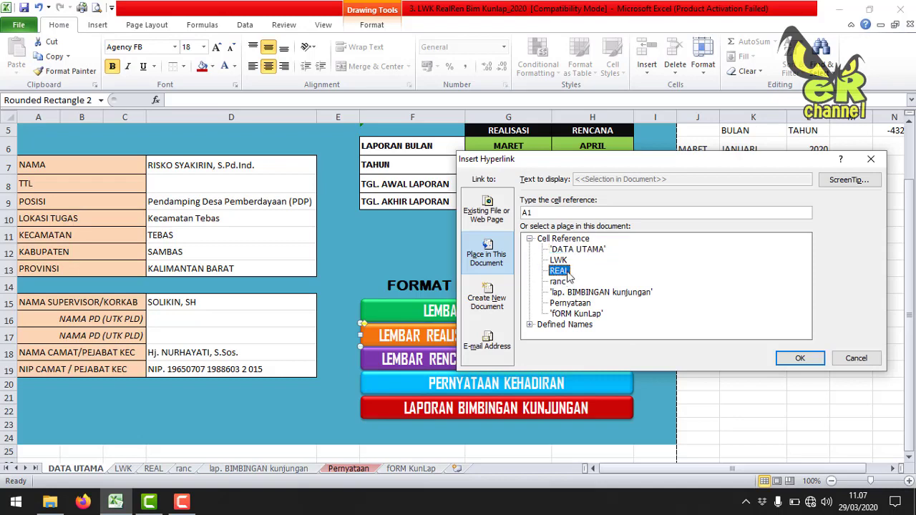
click(799, 358)
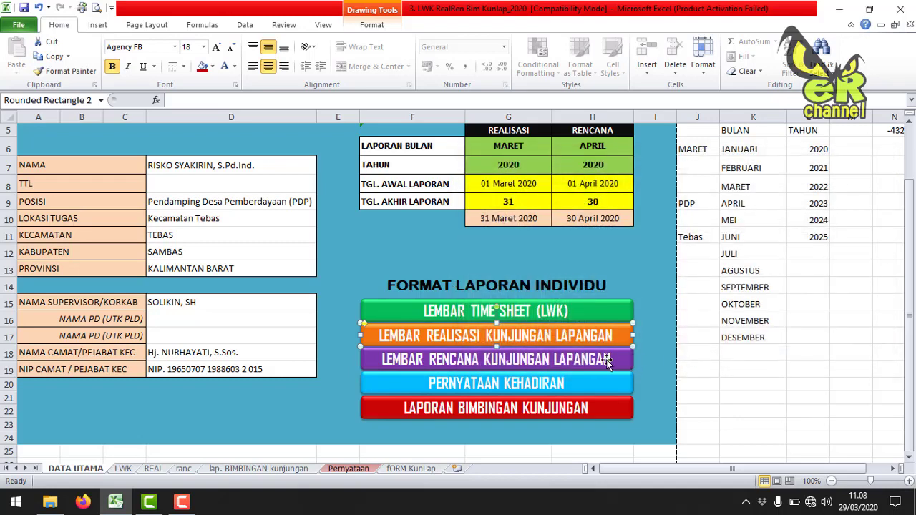
Step: Hyperlink the purple RENCANA button to ranc and PERNYATAAN KEHADIRAN to Pernyataan
click(629, 362)
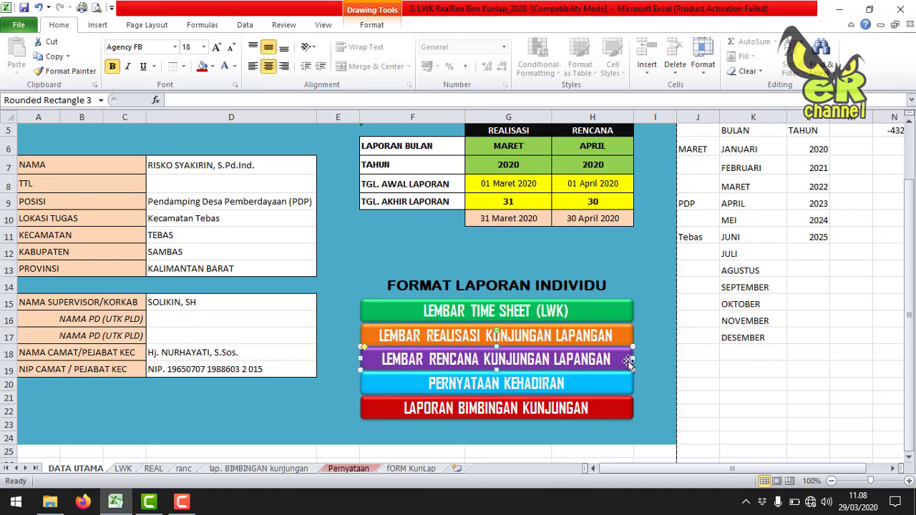
right_click(628, 363)
click(669, 401)
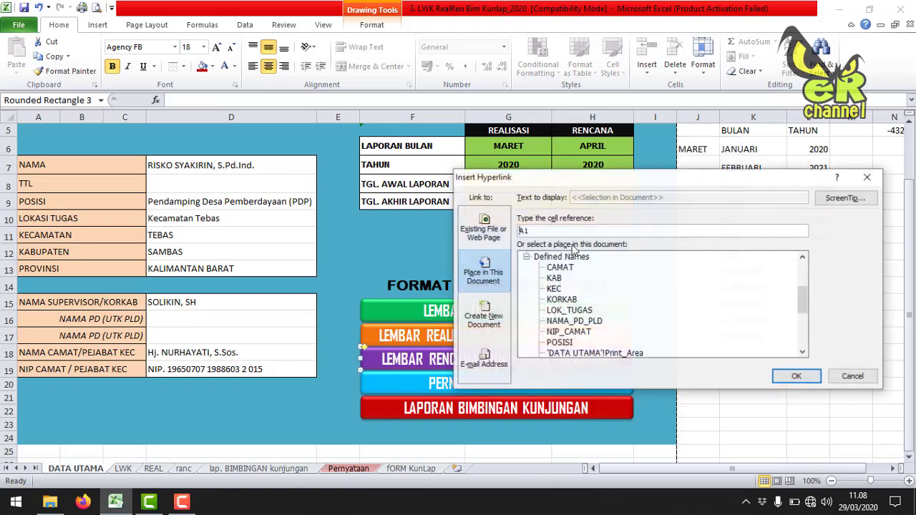
click(526, 256)
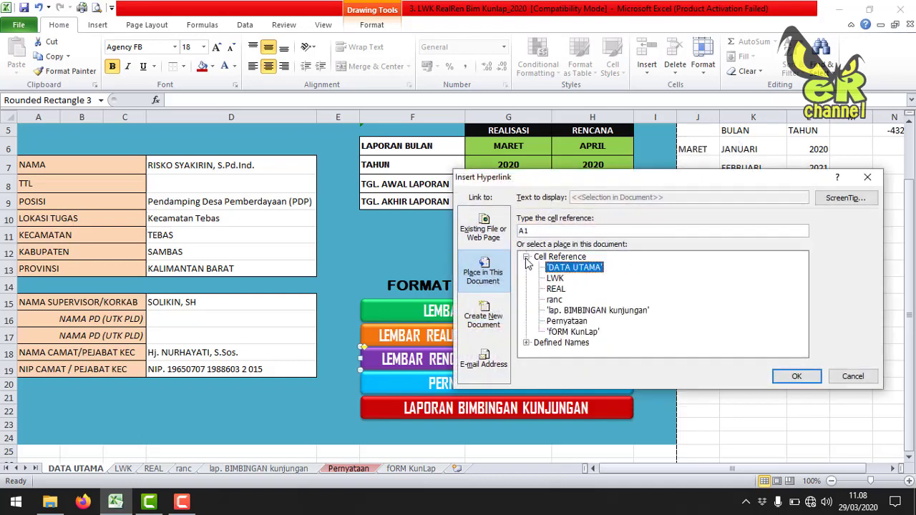
click(559, 300)
click(796, 377)
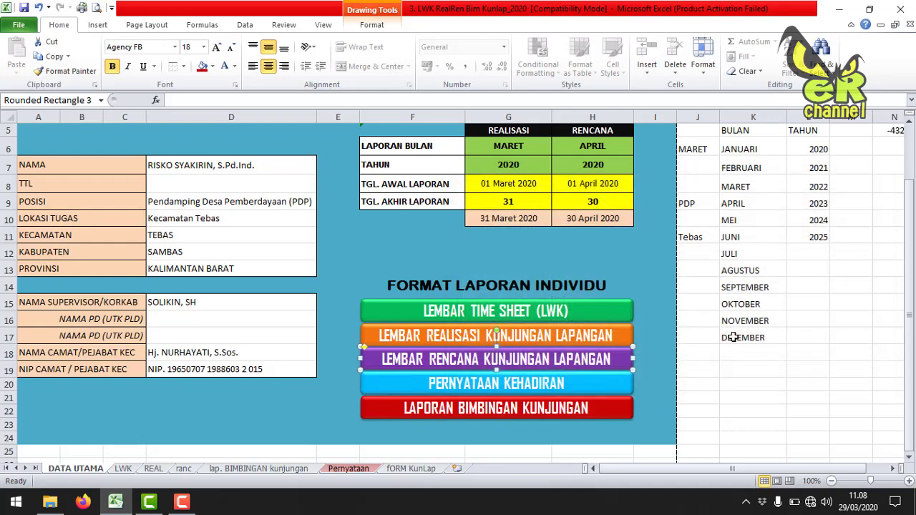
right_click(626, 390)
click(673, 315)
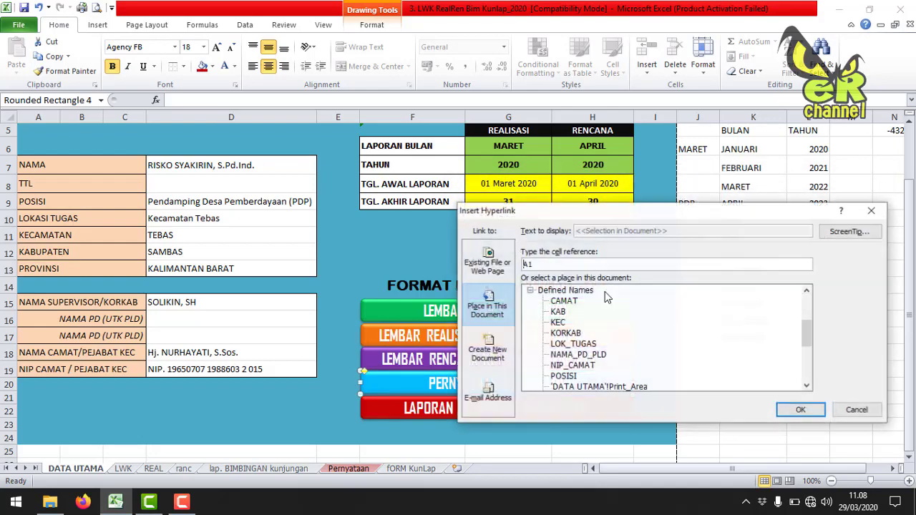
click(531, 291)
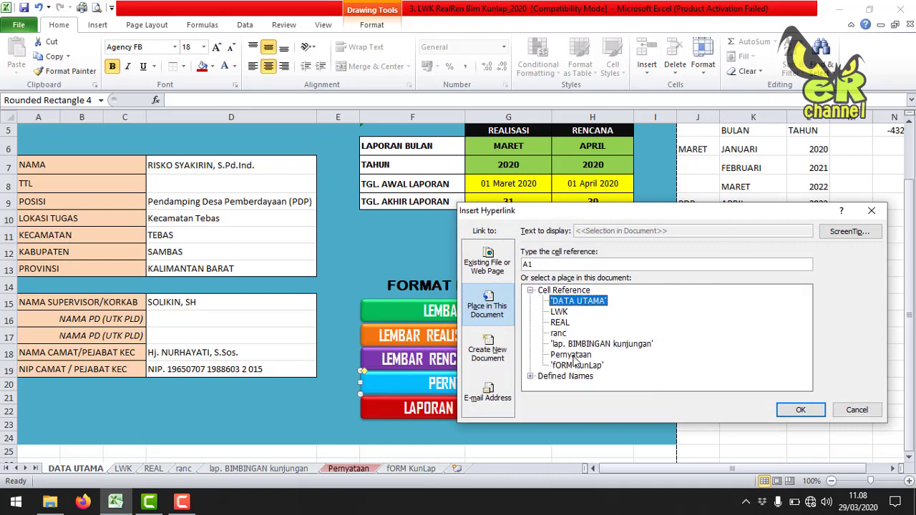
drag(605, 211, 604, 111)
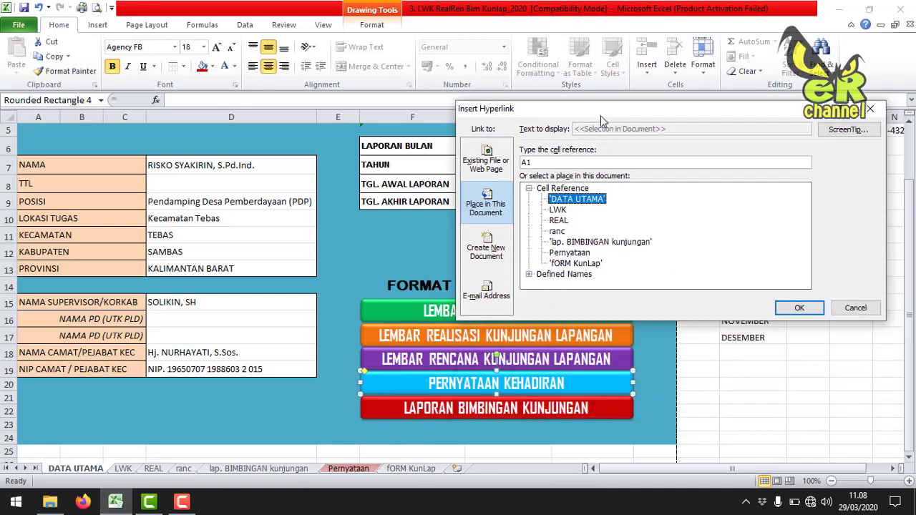
click(570, 257)
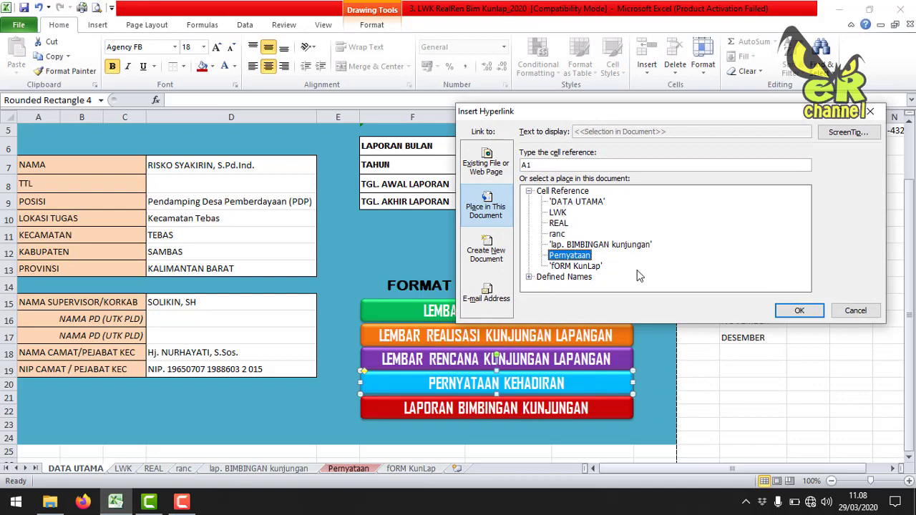
click(794, 309)
Step: Hyperlink the red button to lap. BIMBINGAN kunjungan, then test the LWK button
click(613, 415)
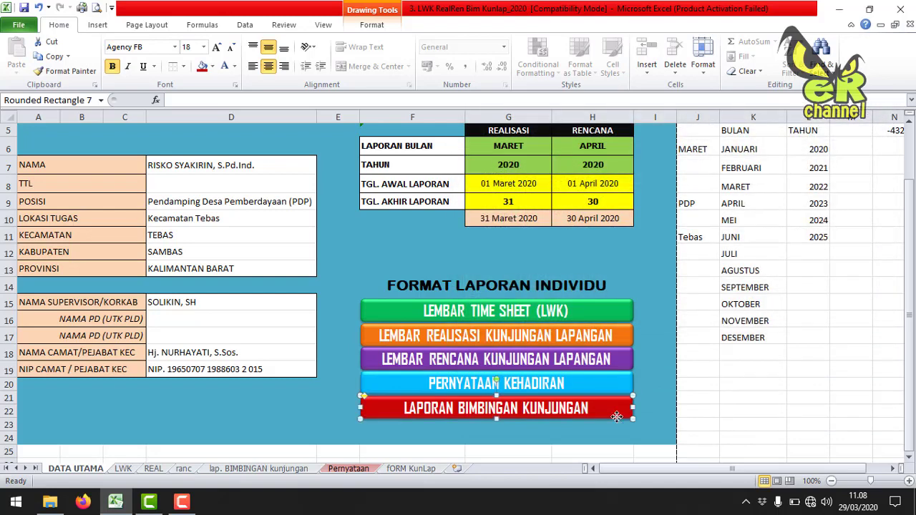
right_click(614, 416)
click(659, 345)
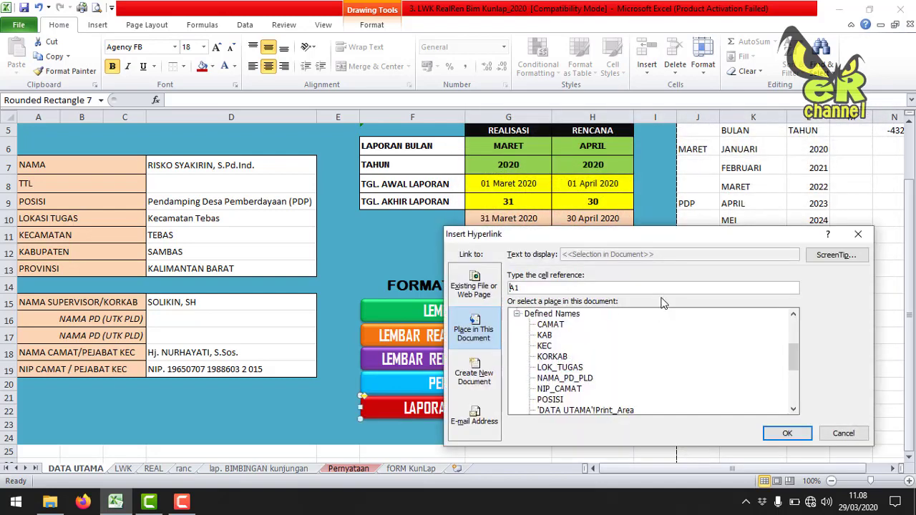
click(517, 314)
click(572, 368)
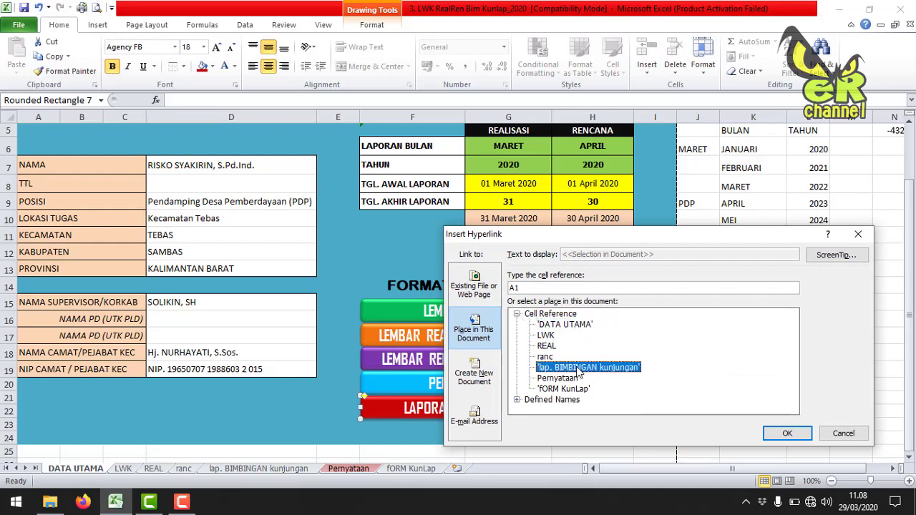
click(788, 433)
click(694, 412)
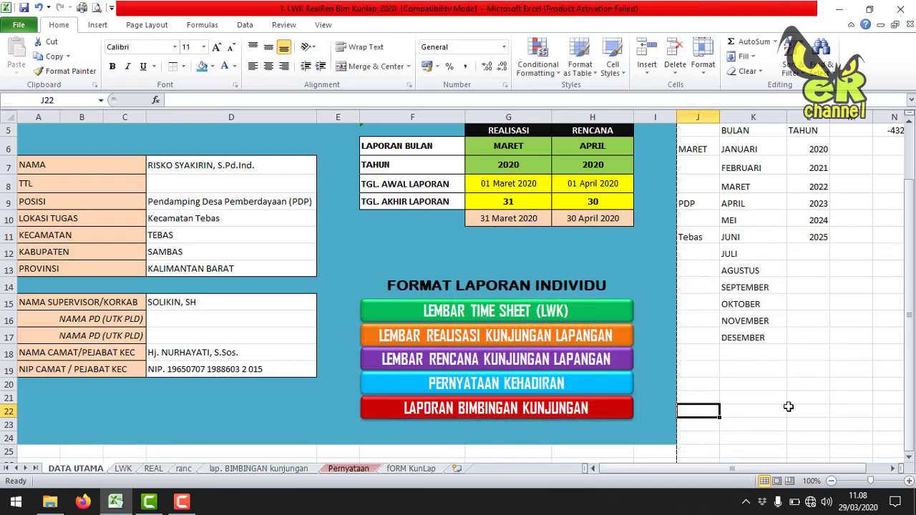
click(532, 315)
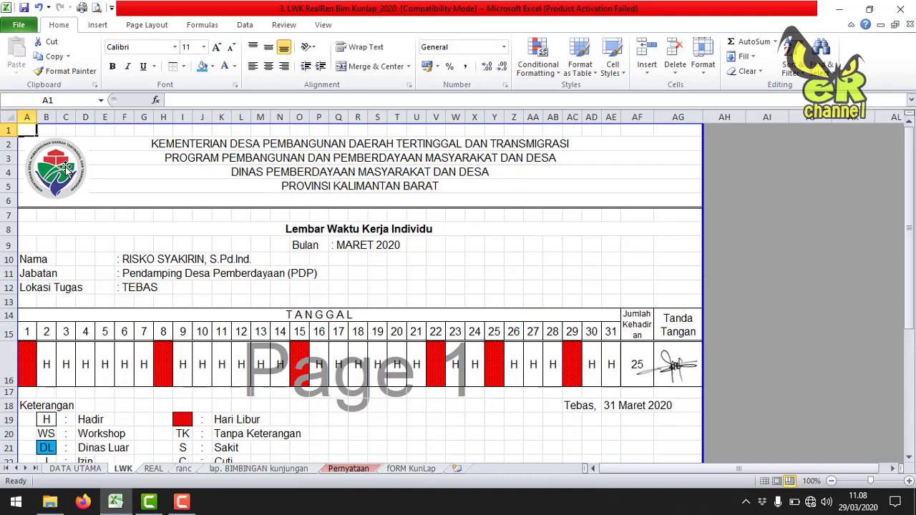
Step: Draw a rounded rectangle beside the LWK page
click(99, 26)
click(146, 58)
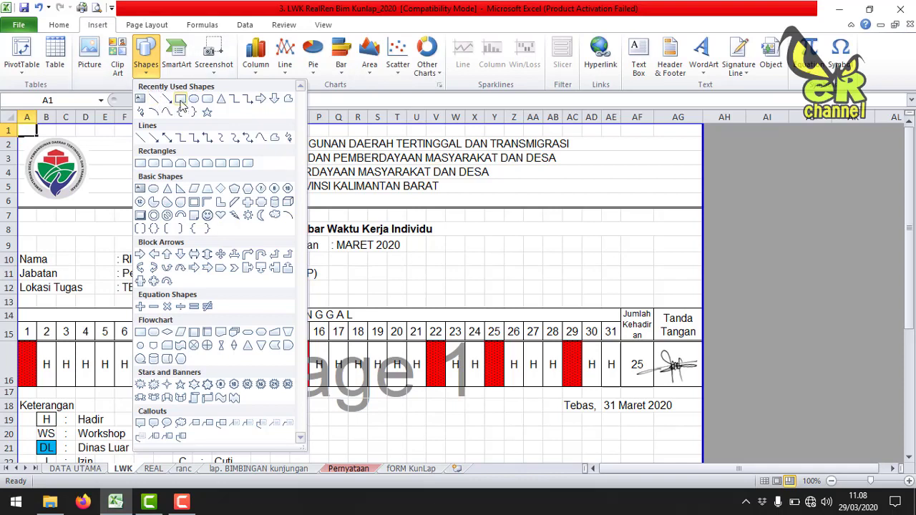
click(207, 100)
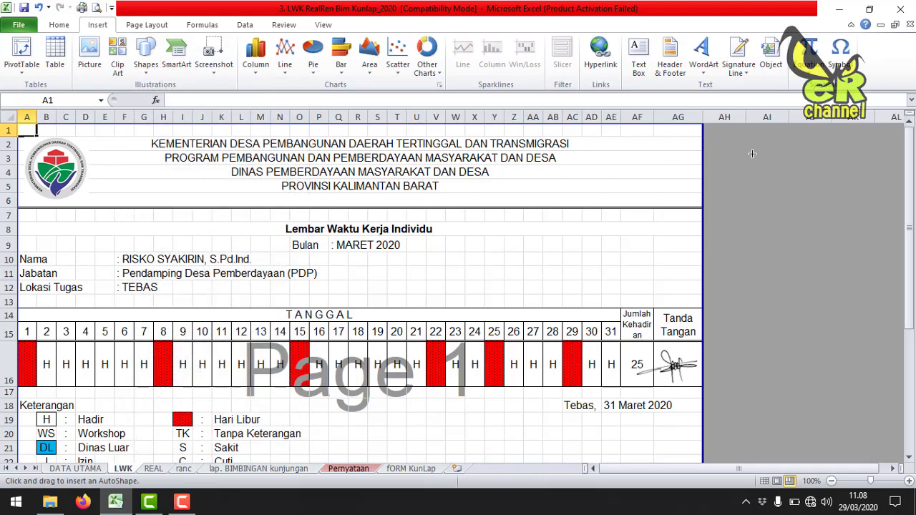
mouse_move(752, 154)
mouse_down()
mouse_move(869, 212)
mouse_move(848, 207)
mouse_up()
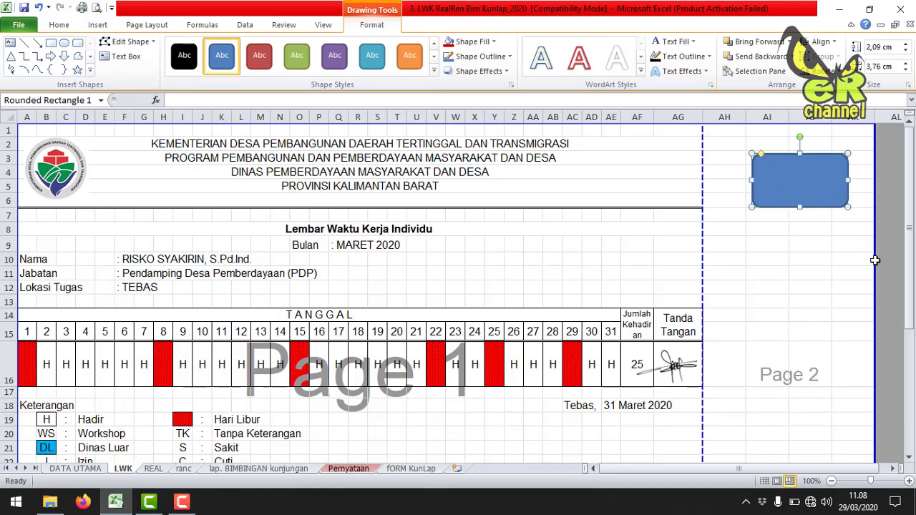
Step: Hyperlink the rectangle to the DATA UTAMA sheet and start editing its label
right_click(786, 192)
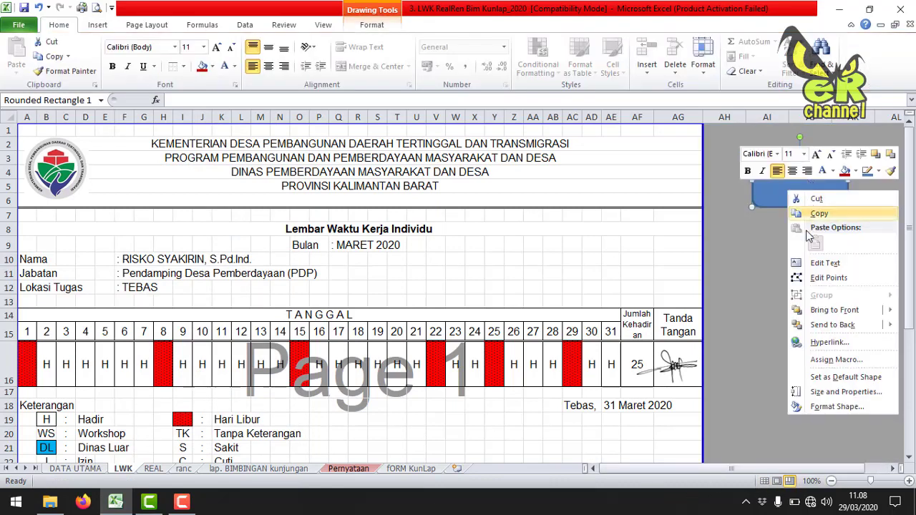
click(831, 343)
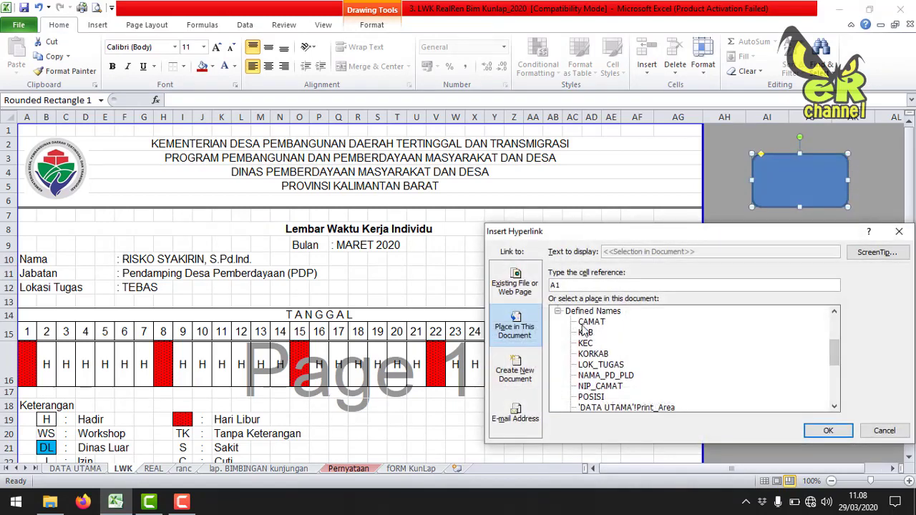
click(558, 312)
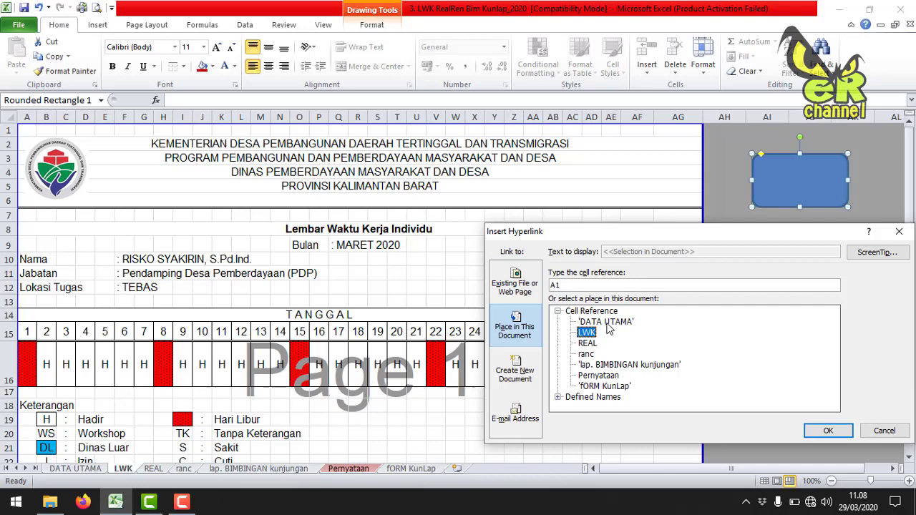
click(605, 322)
click(829, 430)
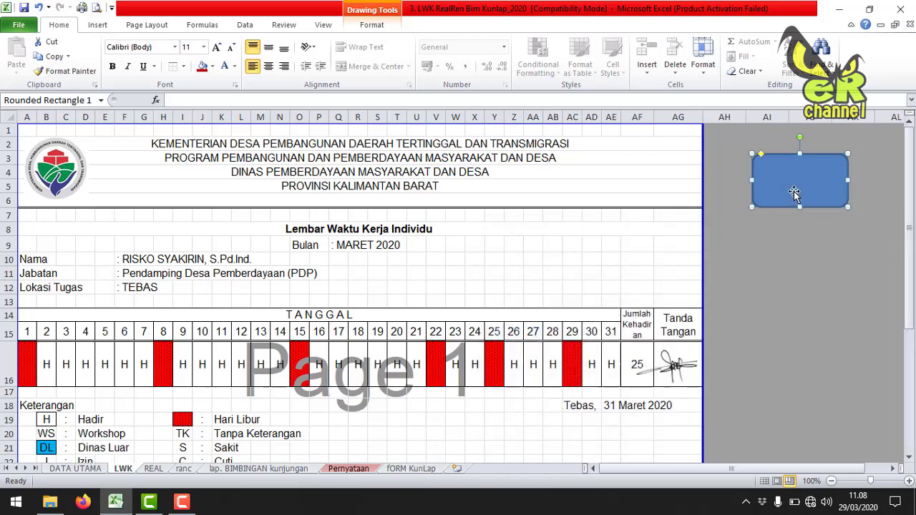
right_click(795, 189)
click(832, 258)
text(BACK)
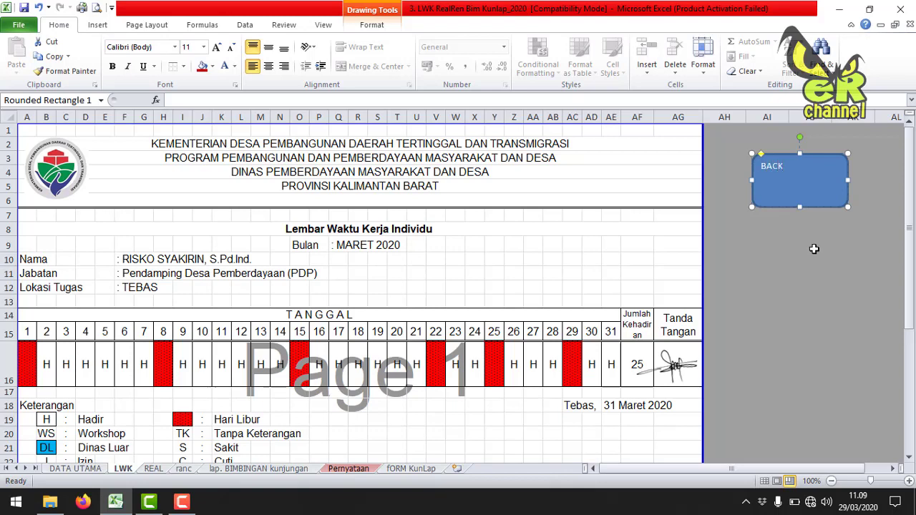
Step: Make the BACK label bold, 32-point, and centred horizontally and vertically
key(ctrl+a)
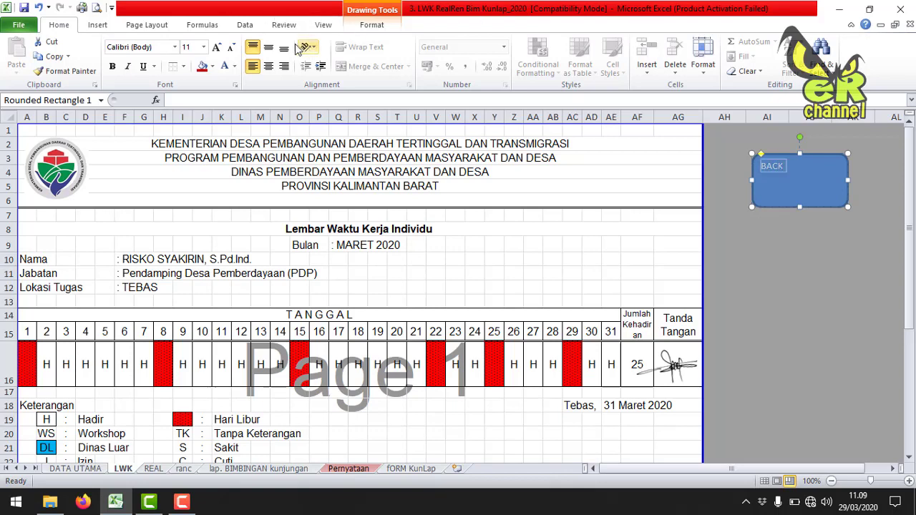
click(268, 47)
click(268, 66)
click(112, 66)
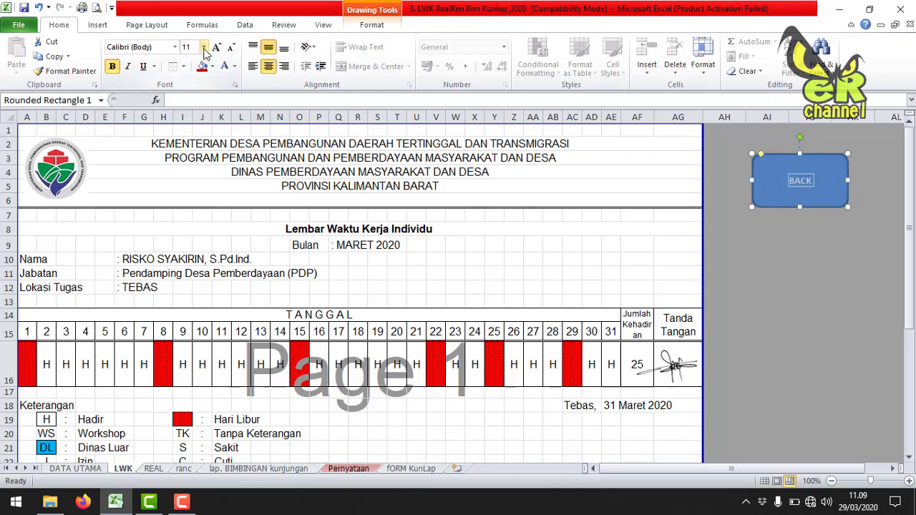
click(204, 46)
click(187, 199)
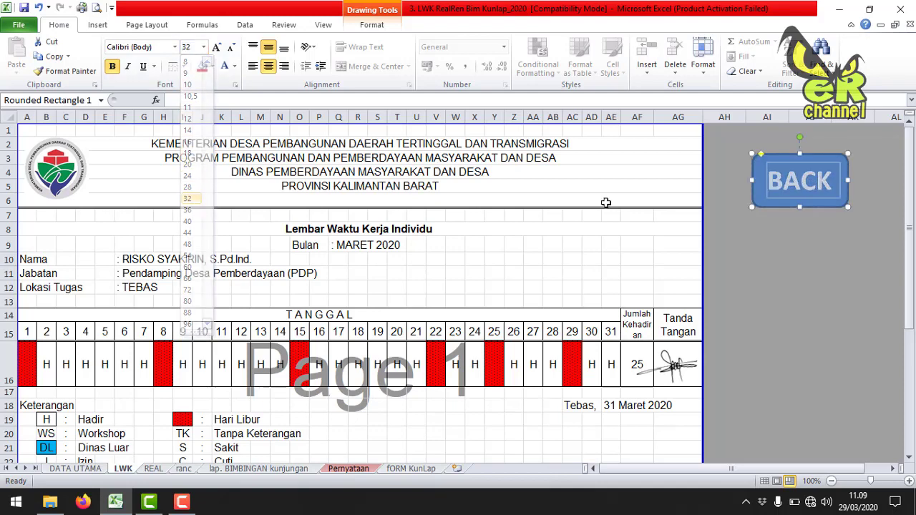
Step: Apply a glossy light-blue shape style to the BACK button
click(772, 209)
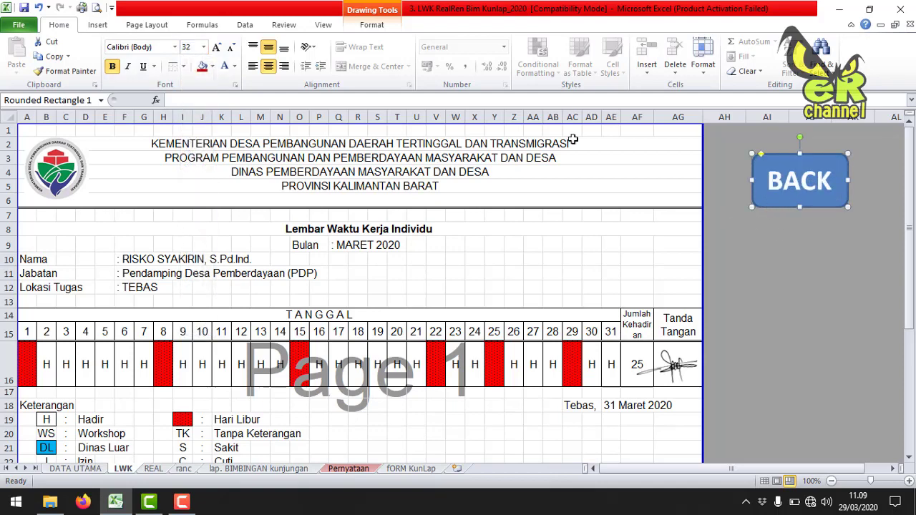
click(390, 27)
click(436, 77)
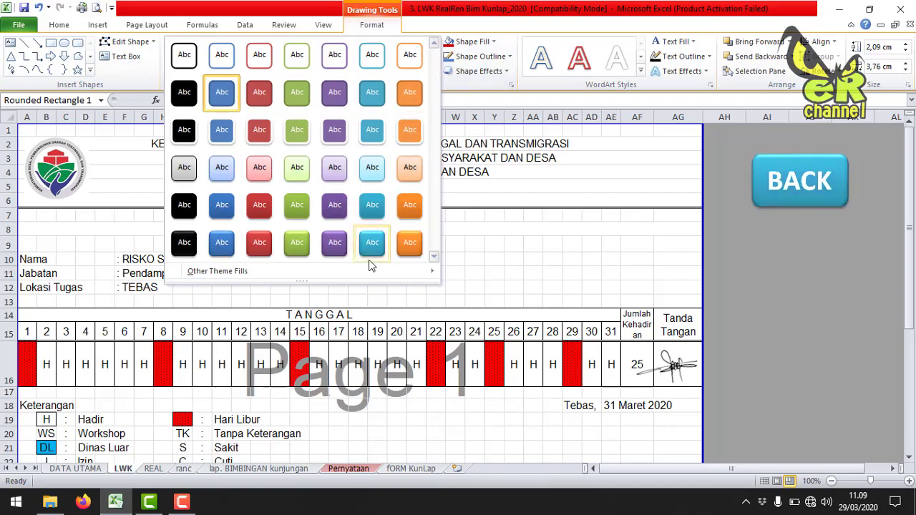
click(371, 246)
click(854, 327)
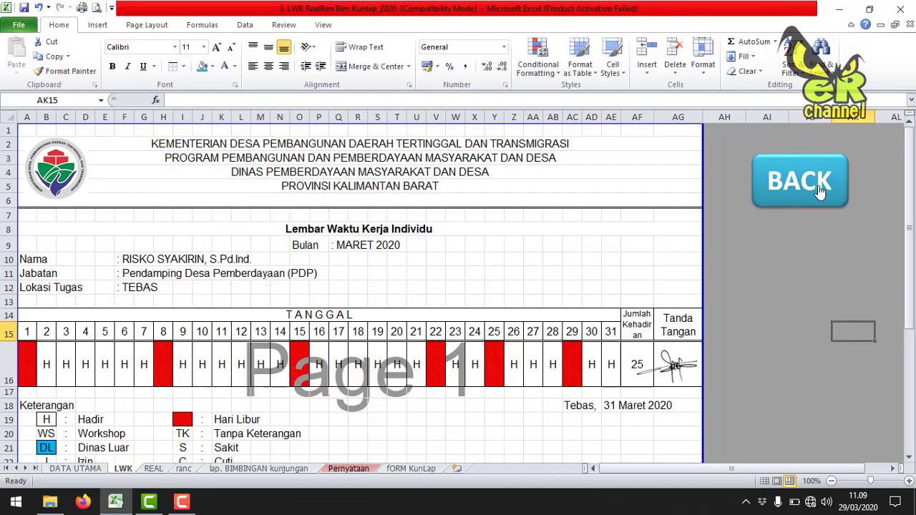
Step: Test the BACK link back to DATA UTAMA, then copy the time sheet's BACK button
click(823, 187)
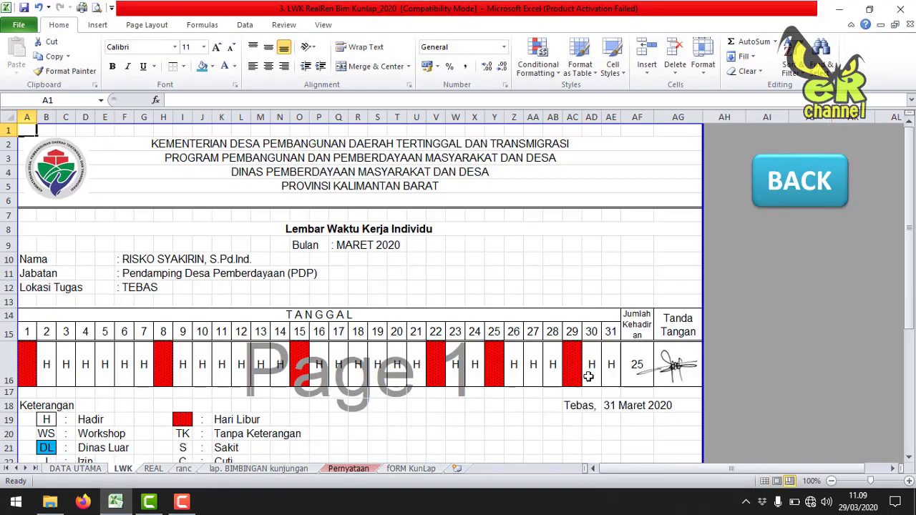
click(533, 405)
right_click(825, 214)
key(Escape)
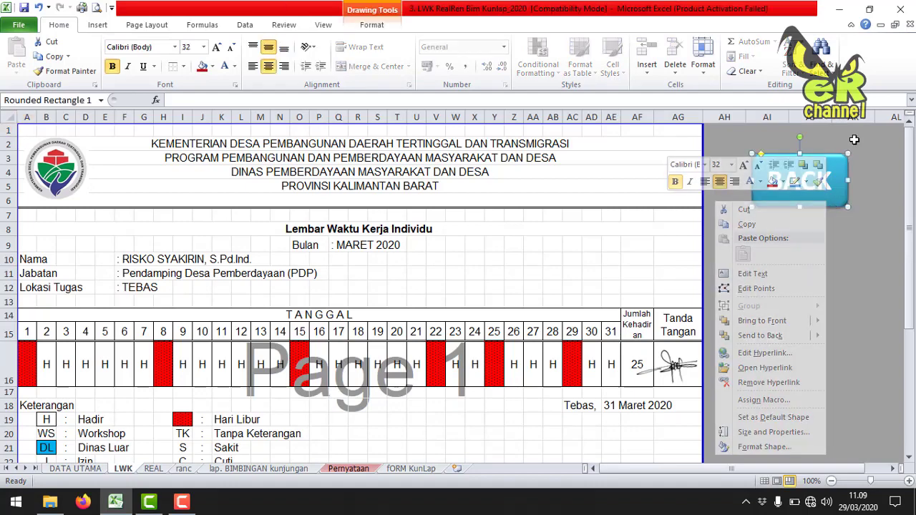
key(ctrl+c)
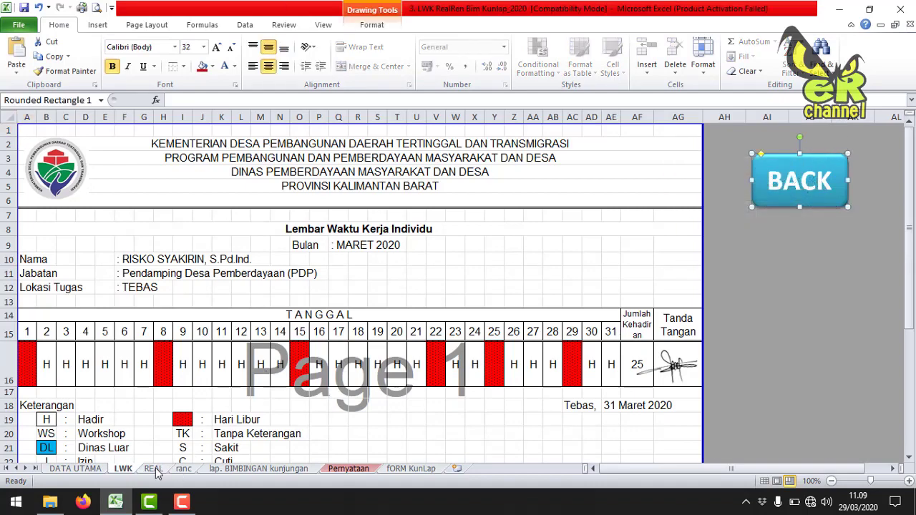
Step: Verify the REAL realisation sheet's BACK button returns to the DATA UTAMA menu
click(92, 469)
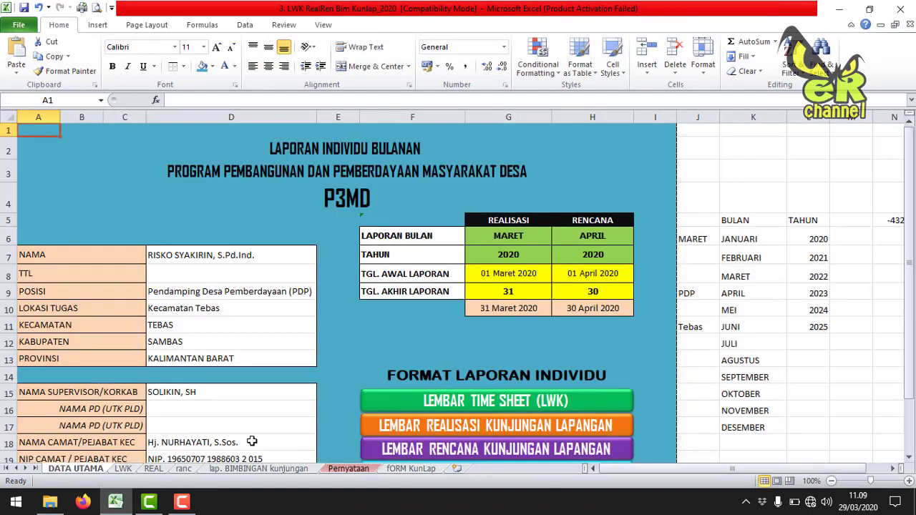
click(492, 428)
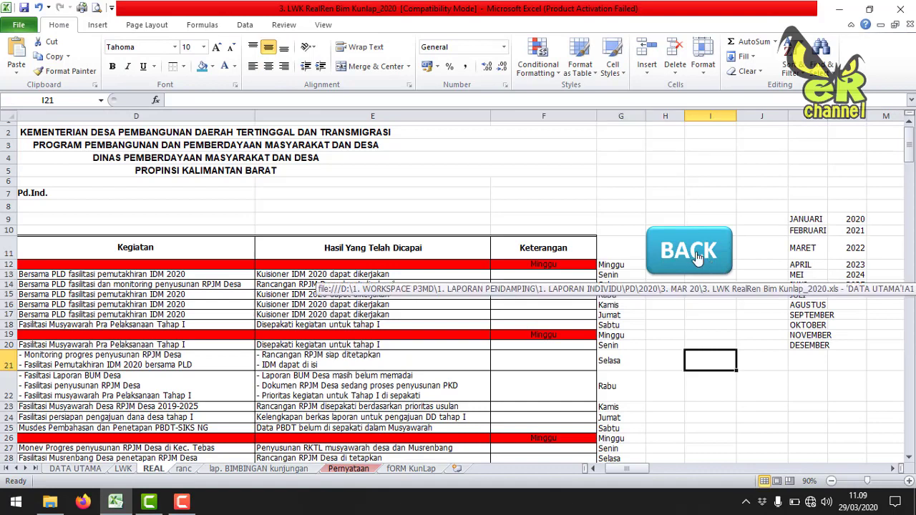
scroll(593, 468, left, 3)
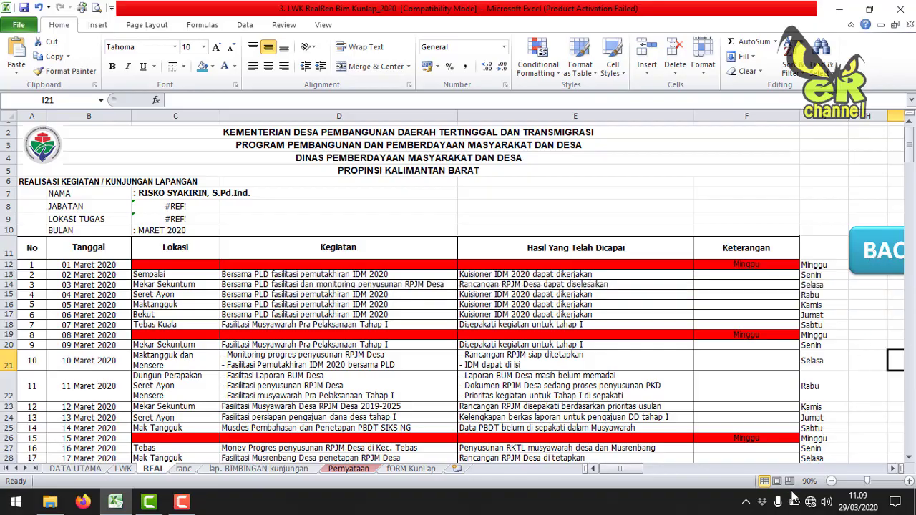
click(879, 269)
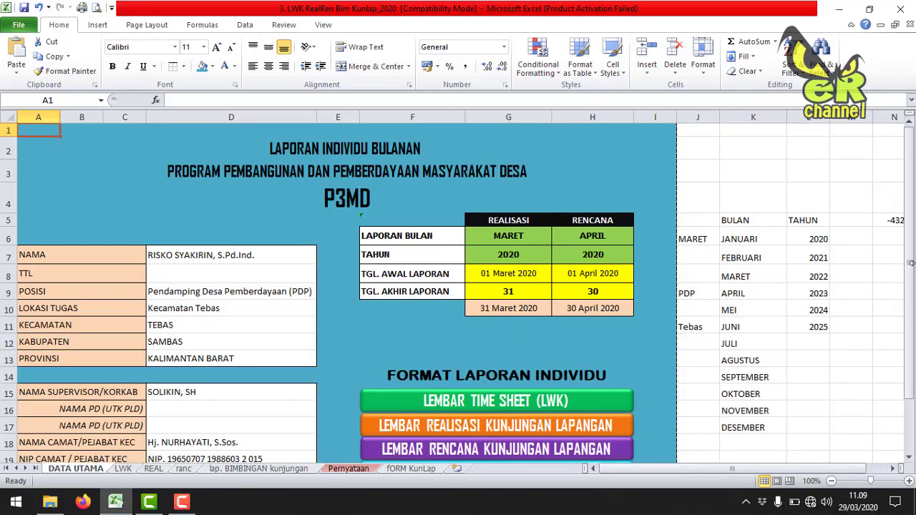
scroll(606, 408, down, 1)
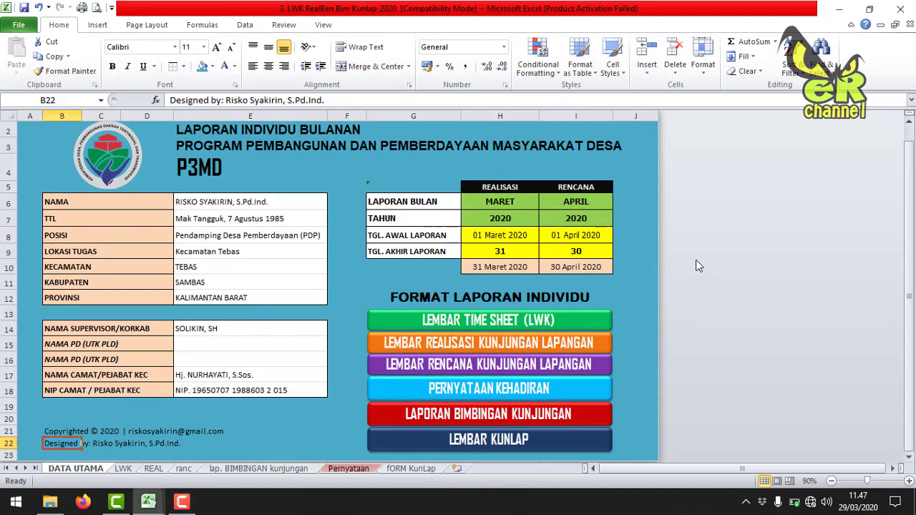
Step: Check the NAMA, TTL, POSISI, PROVINSI, supervisor and camat cells, leaving the POSISI list unchanged
click(178, 201)
click(206, 219)
key(Down)
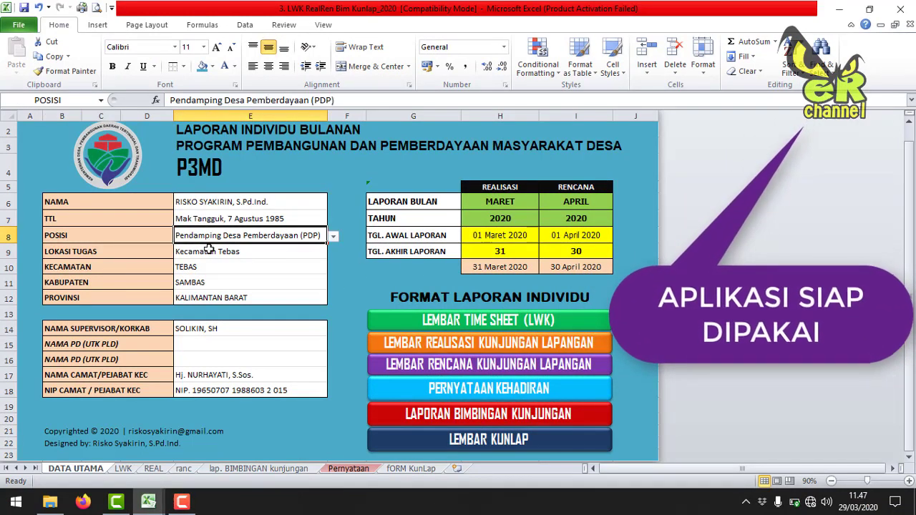
key(Down)
click(313, 238)
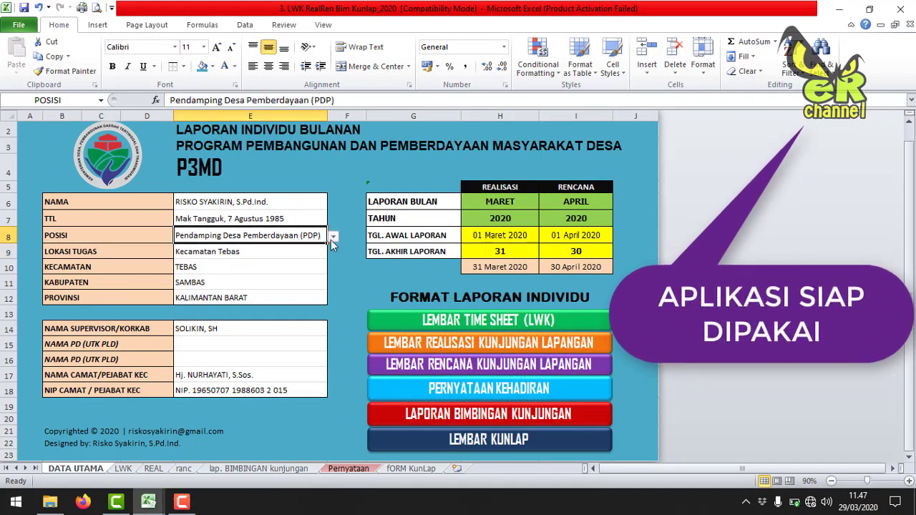
click(333, 236)
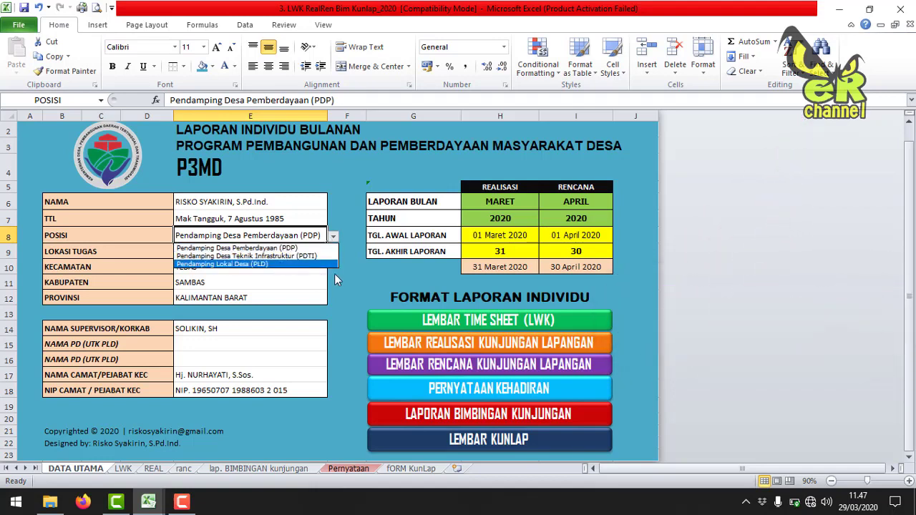
click(341, 280)
click(222, 302)
click(213, 328)
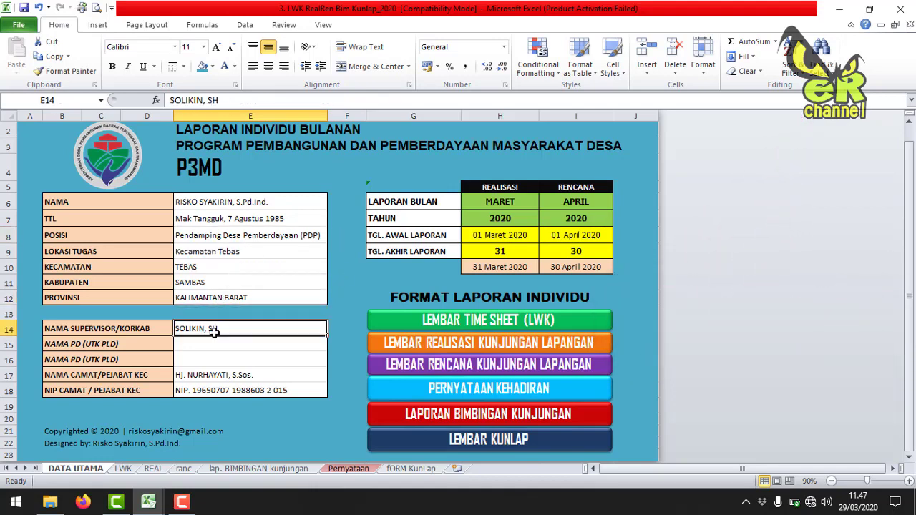
click(219, 375)
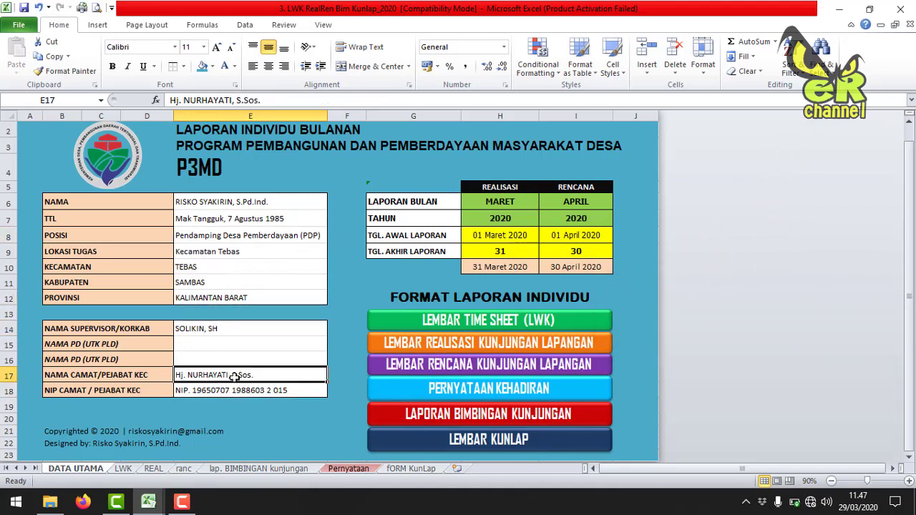
Step: Check the H6, I6 and I7 dropdowns, keeping MARET, APRIL and 2020
click(516, 204)
click(544, 203)
click(721, 234)
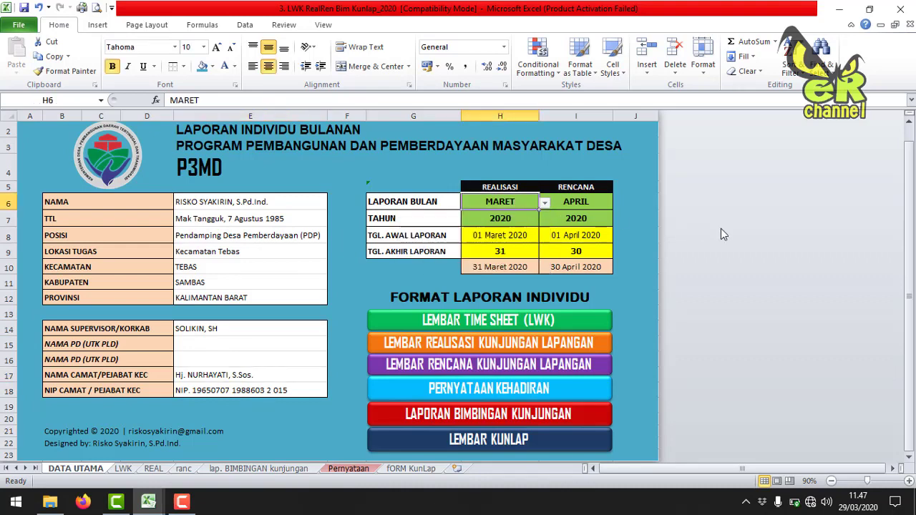
click(584, 201)
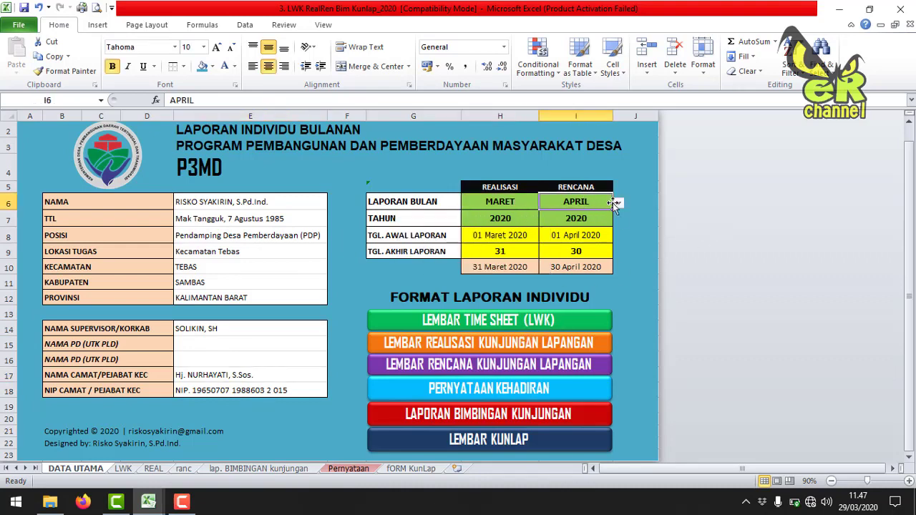
click(617, 202)
click(609, 210)
click(611, 222)
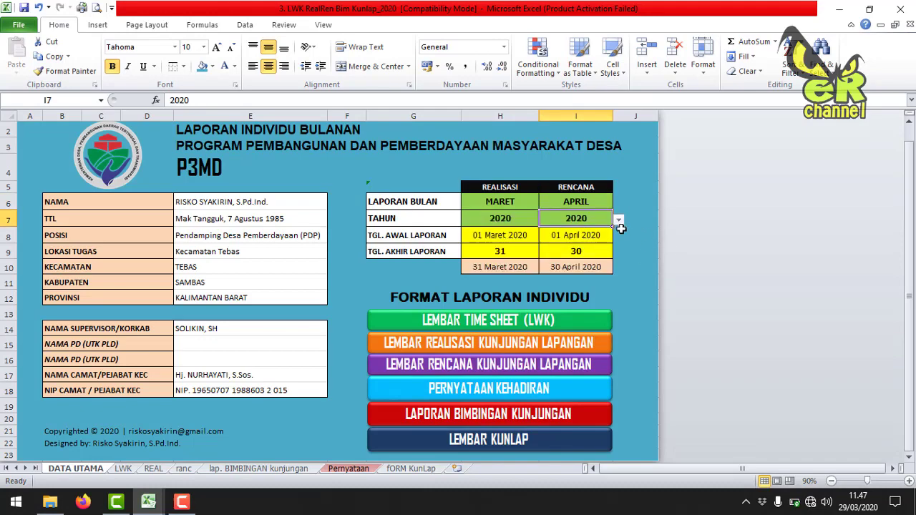
click(618, 221)
click(735, 265)
Step: Test the time, REAL and ranc menu buttons and each sheet's BACK link
click(562, 325)
click(780, 195)
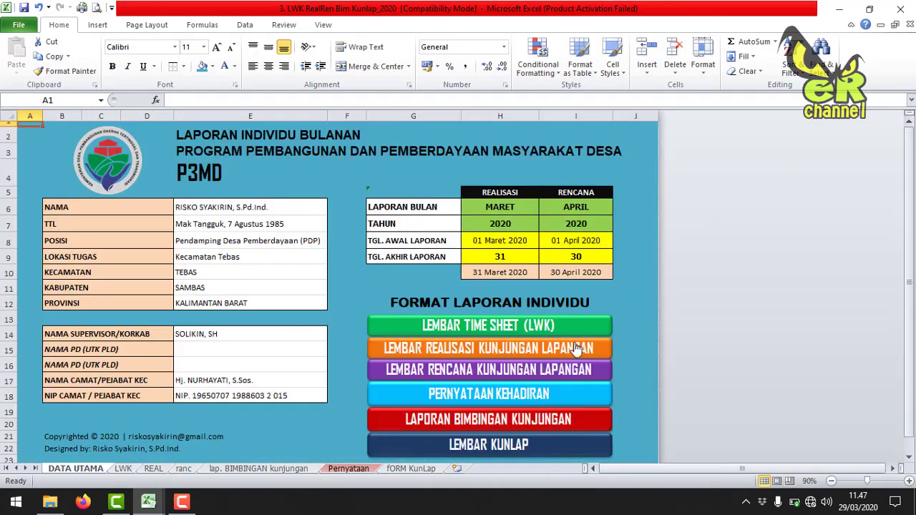
click(577, 350)
click(813, 221)
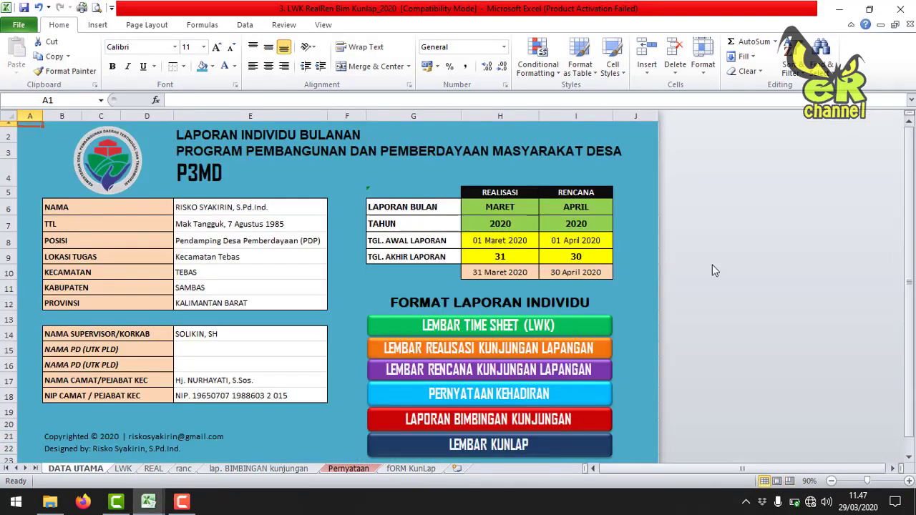
click(580, 345)
click(843, 217)
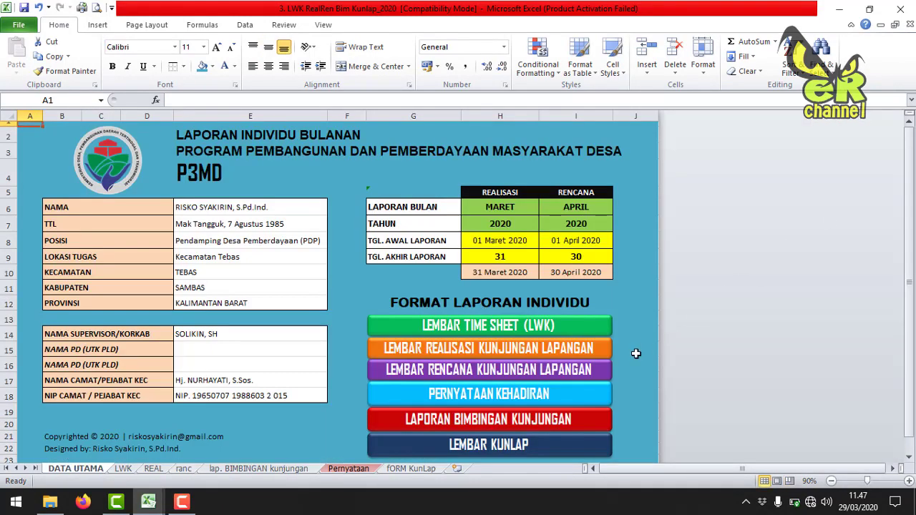
Step: Test the Pernyataan and lap. BIMBINGAN buttons with their BACK links, then open fORM KunLap
click(545, 397)
click(500, 215)
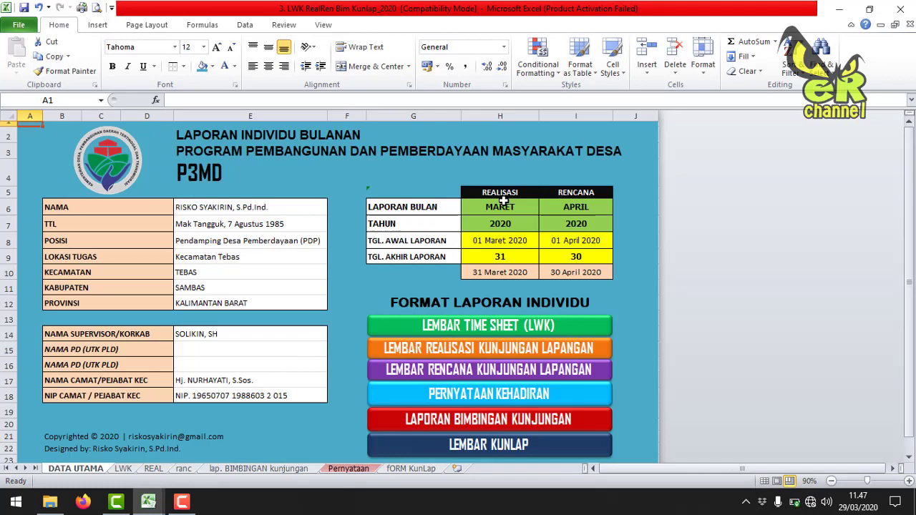
click(543, 418)
click(842, 173)
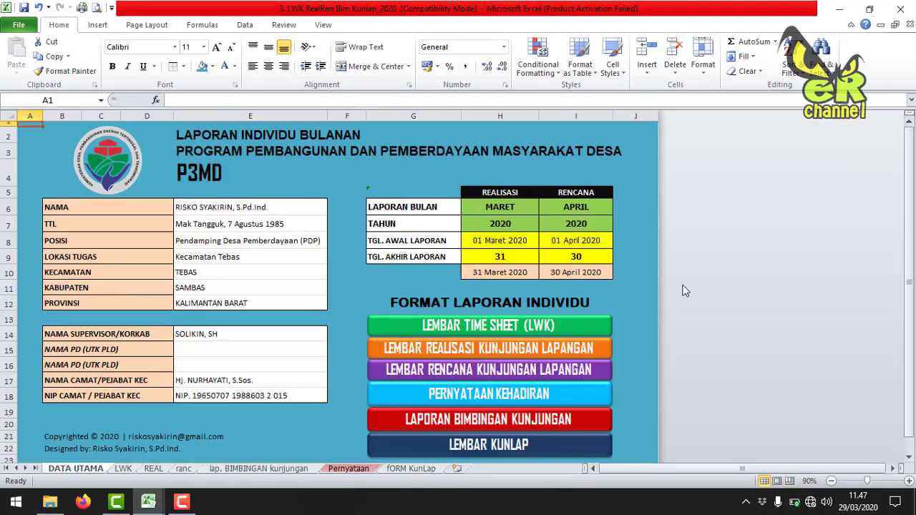
click(542, 442)
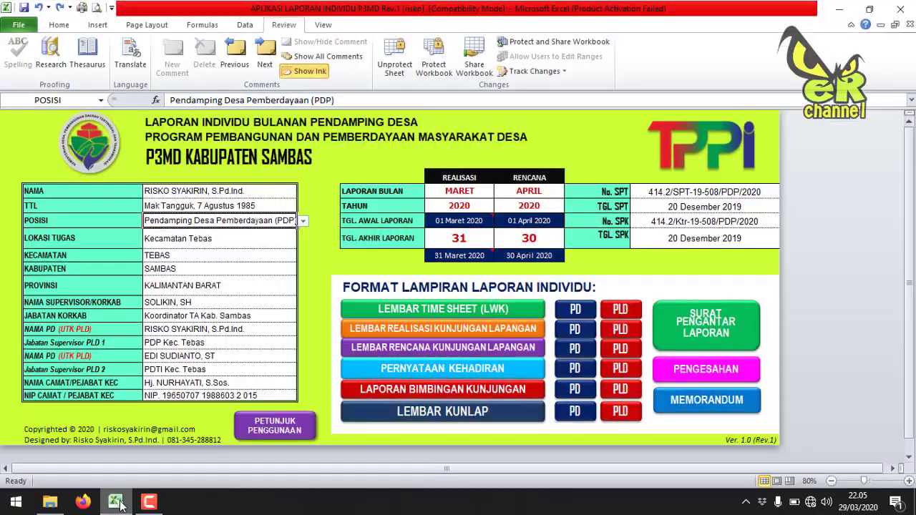
Step: Check the NAMA, POSISI and NIP CAMAT cells, leaving the POSISI list unchanged
click(222, 193)
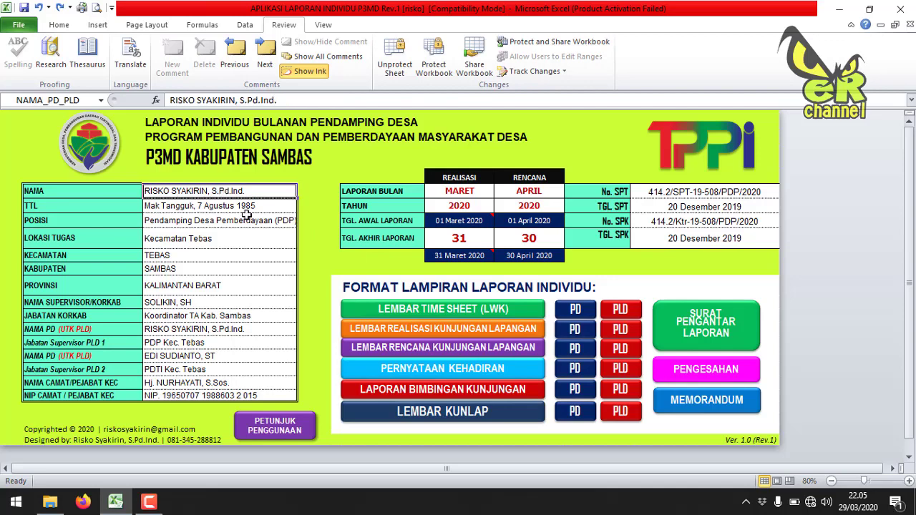
click(290, 221)
click(302, 223)
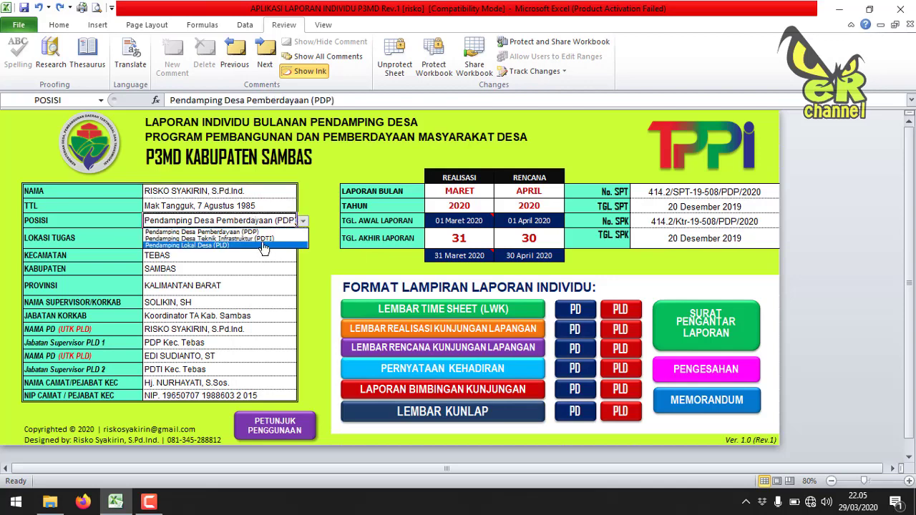
click(303, 223)
click(247, 194)
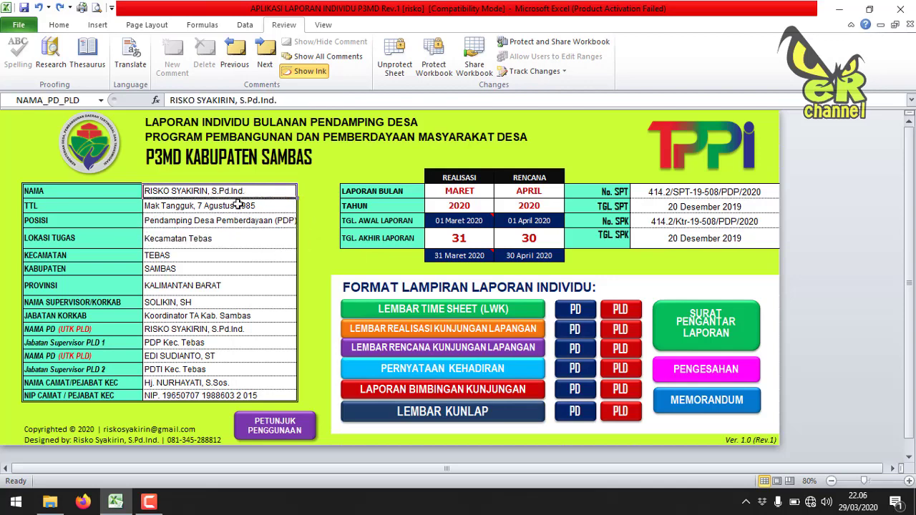
click(216, 393)
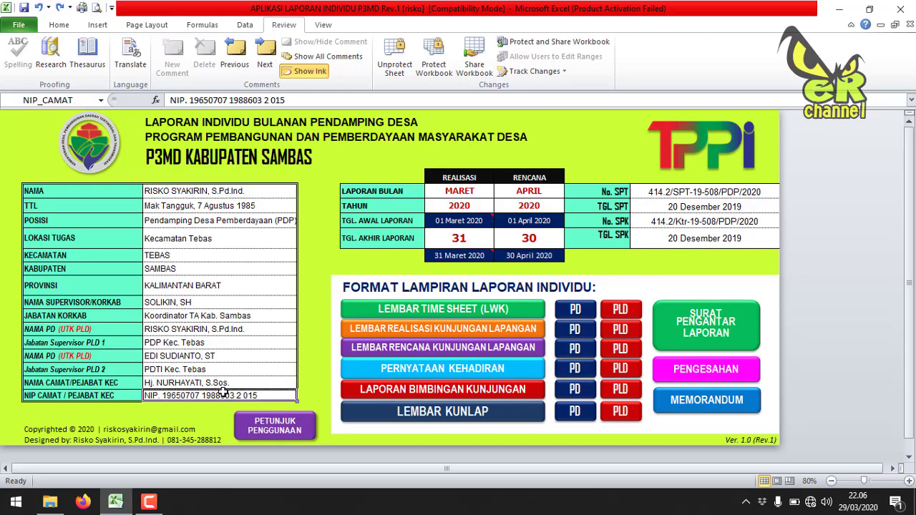
Step: Open the PETUNJUK PENGGUNAAN usage-instructions sheet from the main menu
click(275, 425)
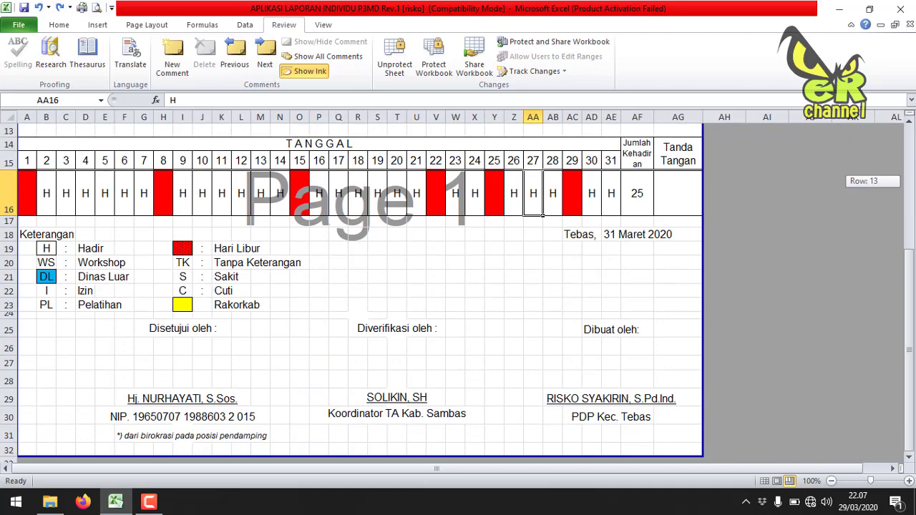
drag(909, 181, 910, 136)
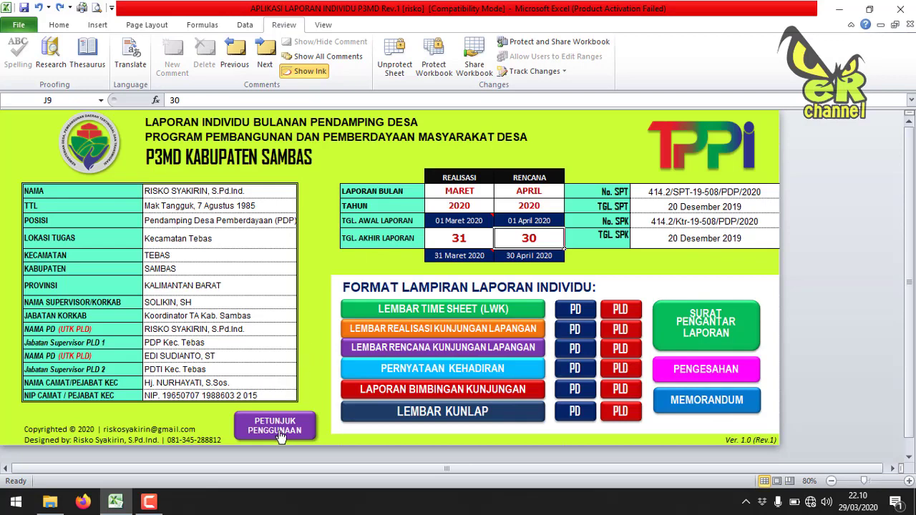
click(275, 428)
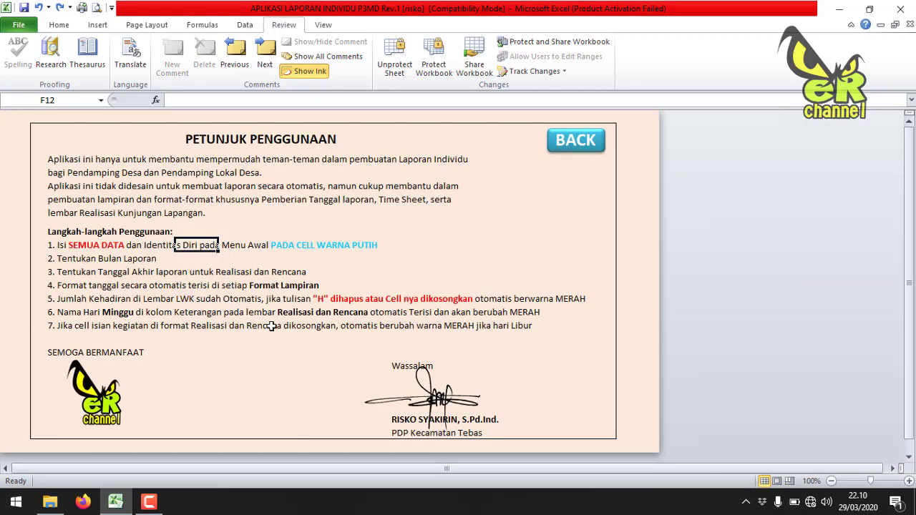